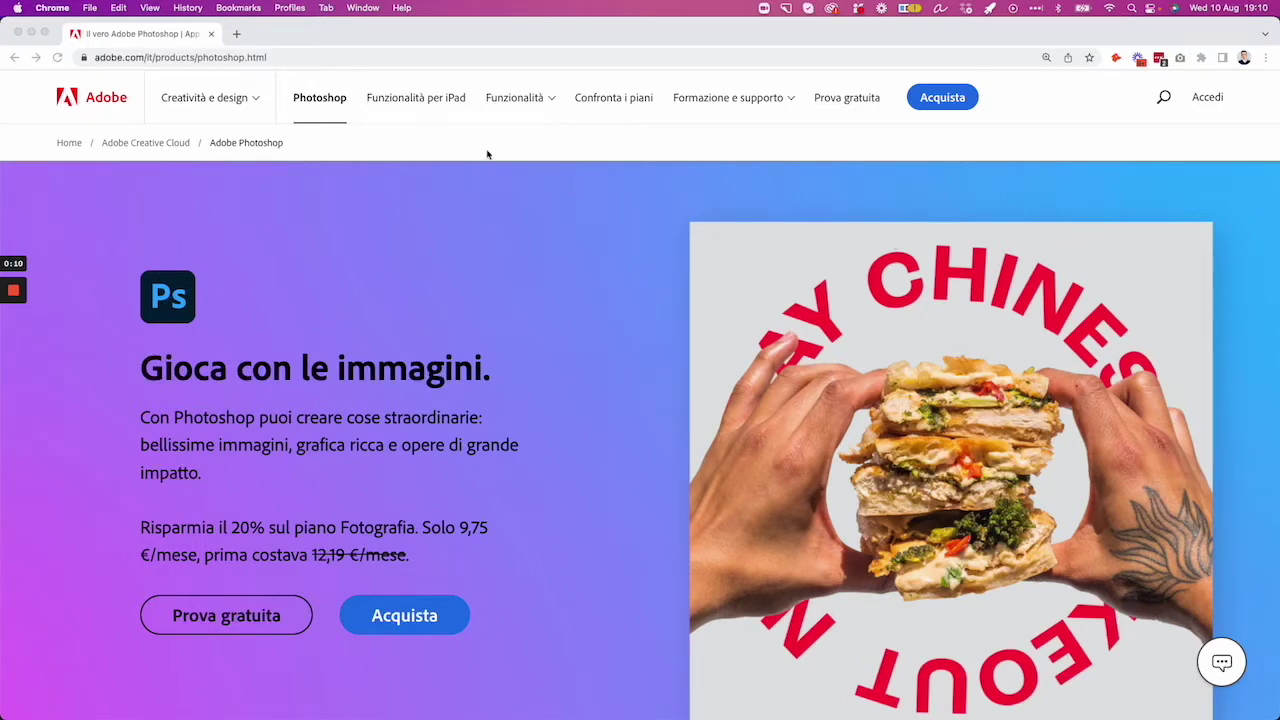
View Adobe's free-trial subscription plans, then minimise Chrome to return to Photoshop.
{"action": "left_click", "coordinate": [240, 615]}
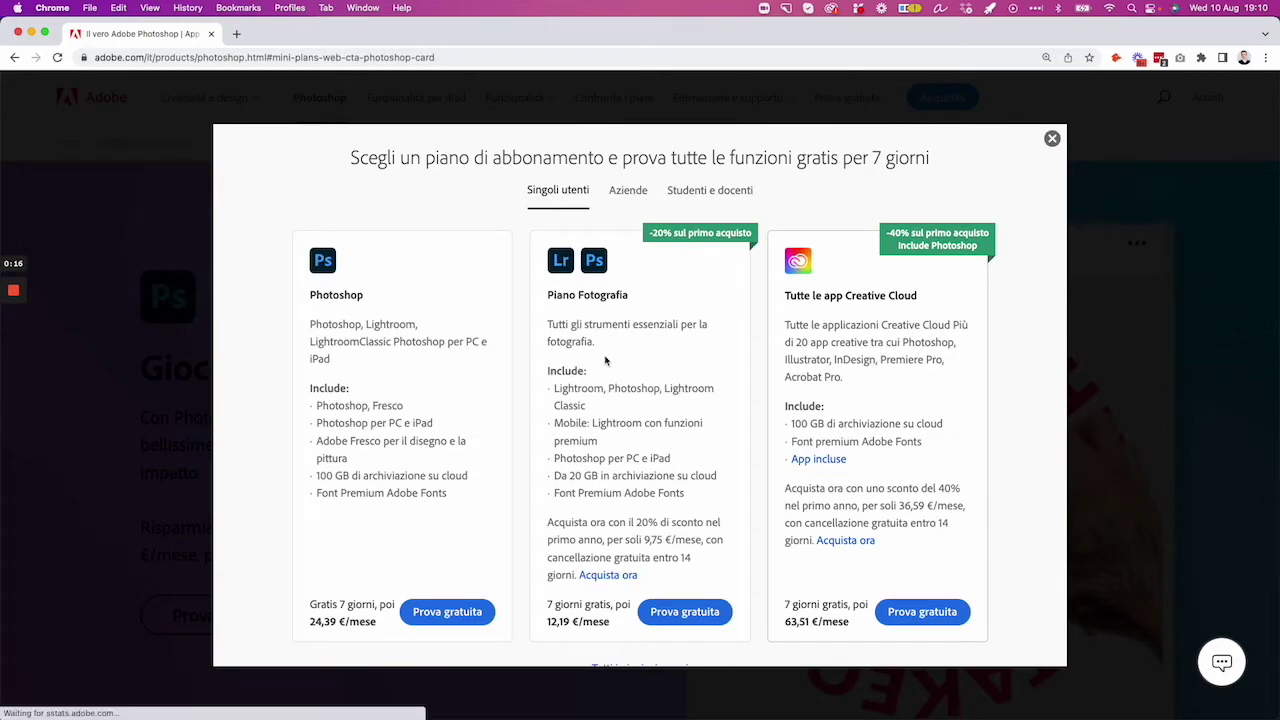
{"action": "scroll", "coordinate": [496, 586], "scroll_direction": "down", "scroll_amount": 1}
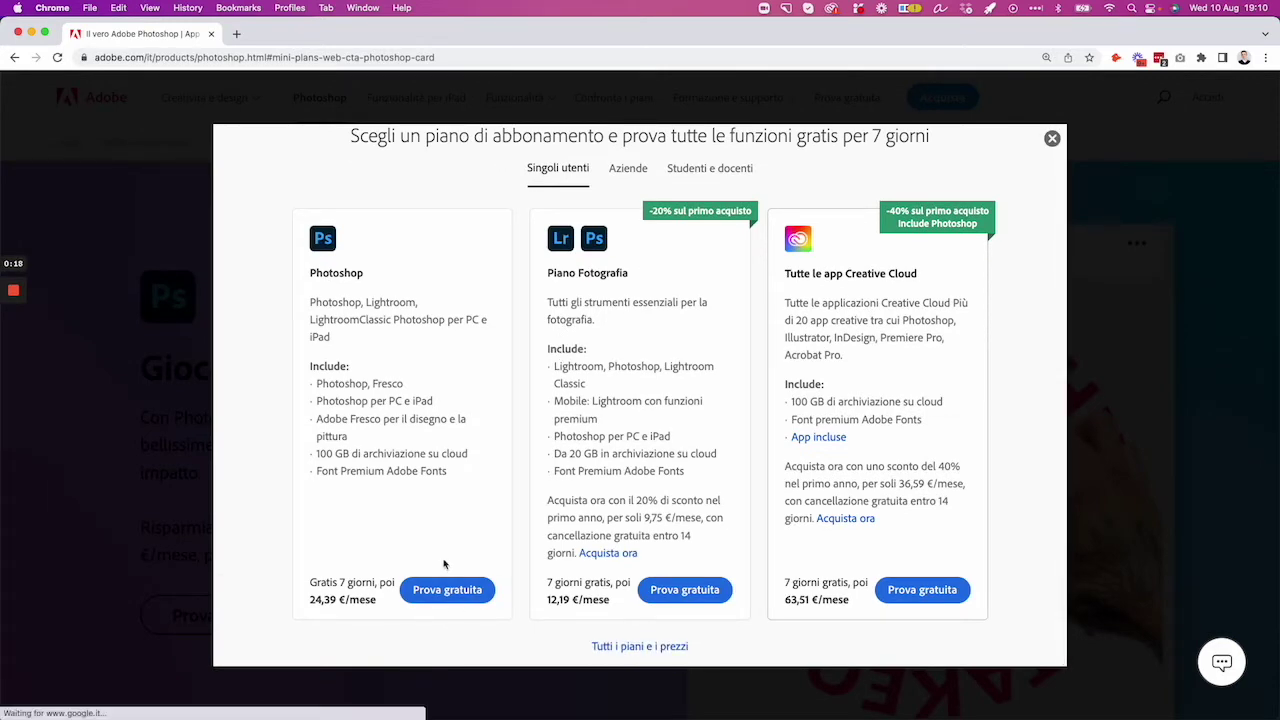
{"action": "left_click", "coordinate": [30, 33]}
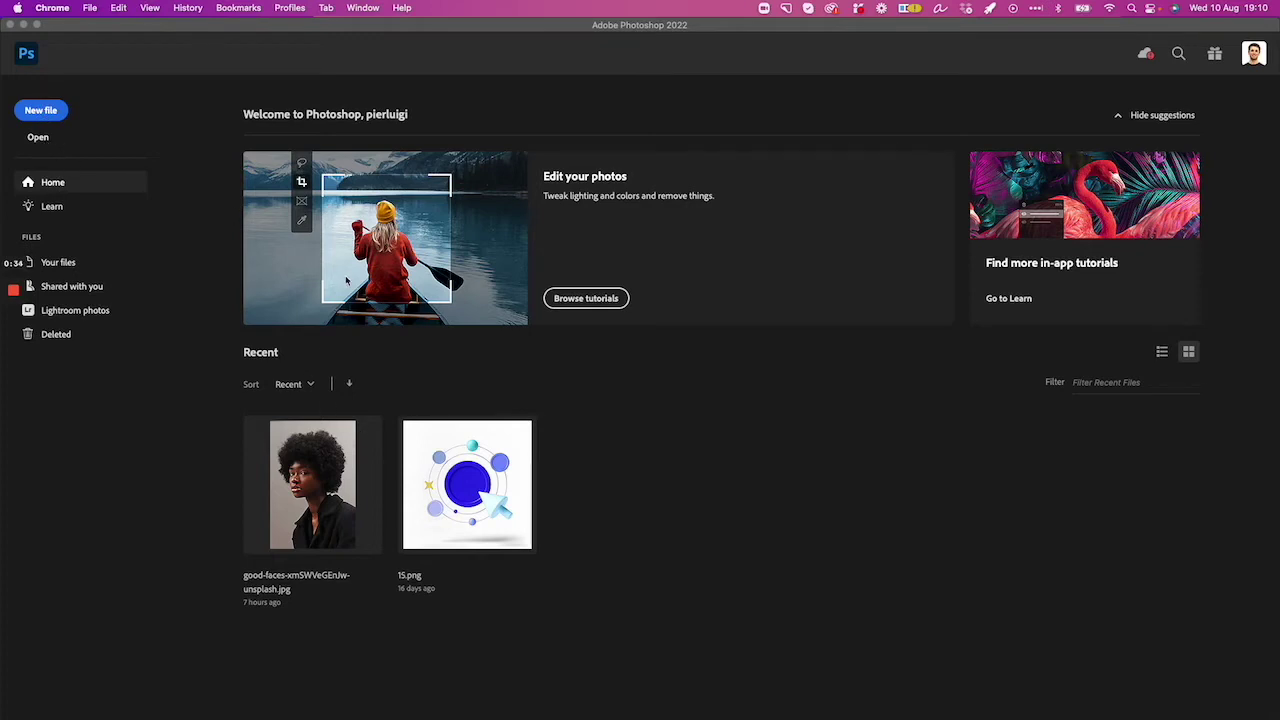
Create a new blank document named Test, sized 1890 × 1417 pixels.
{"action": "left_click", "coordinate": [42, 112]}
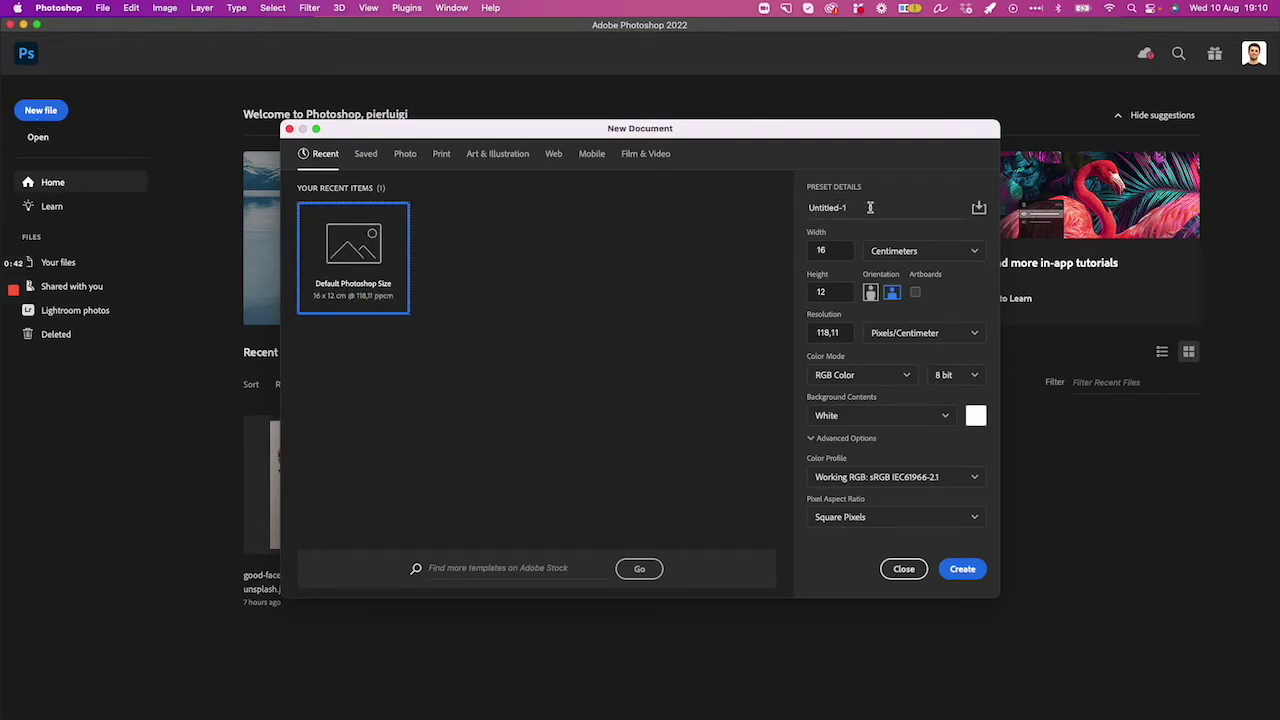
{"action": "left_click", "coordinate": [866, 207]}
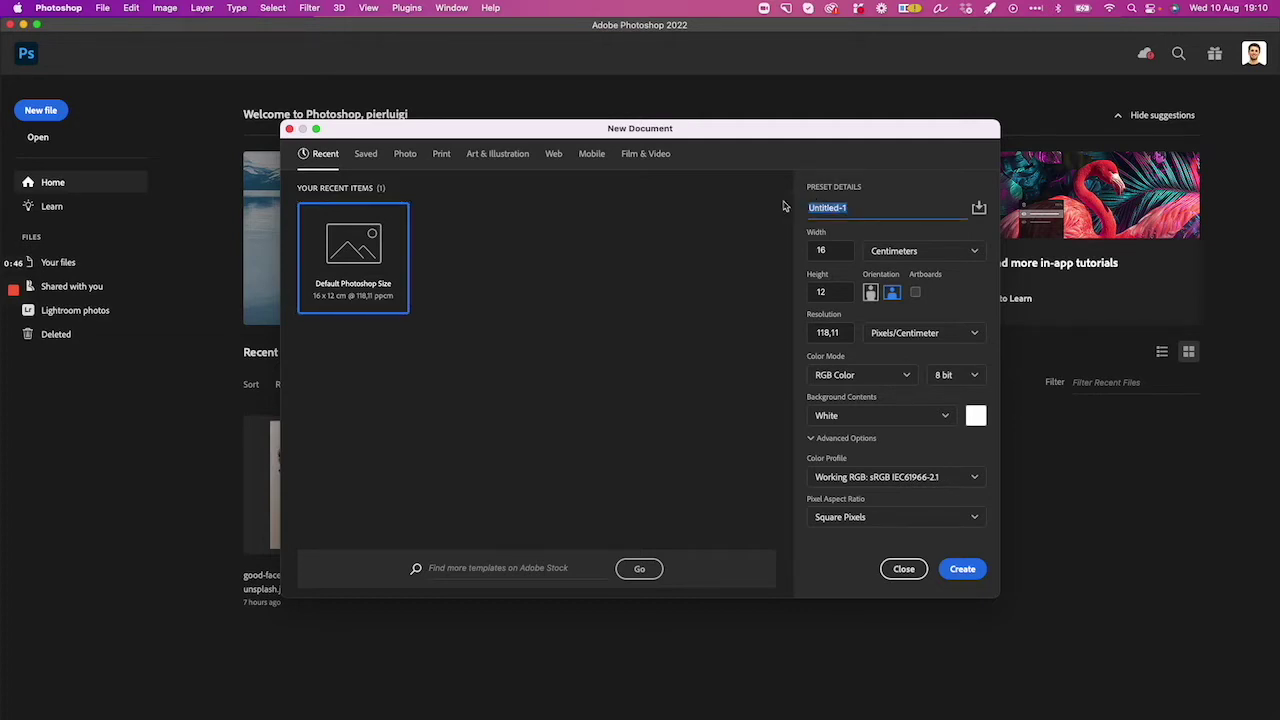
{"action": "type", "text": "Test"}
{"action": "left_click", "coordinate": [910, 251]}
{"action": "left_click", "coordinate": [911, 277]}
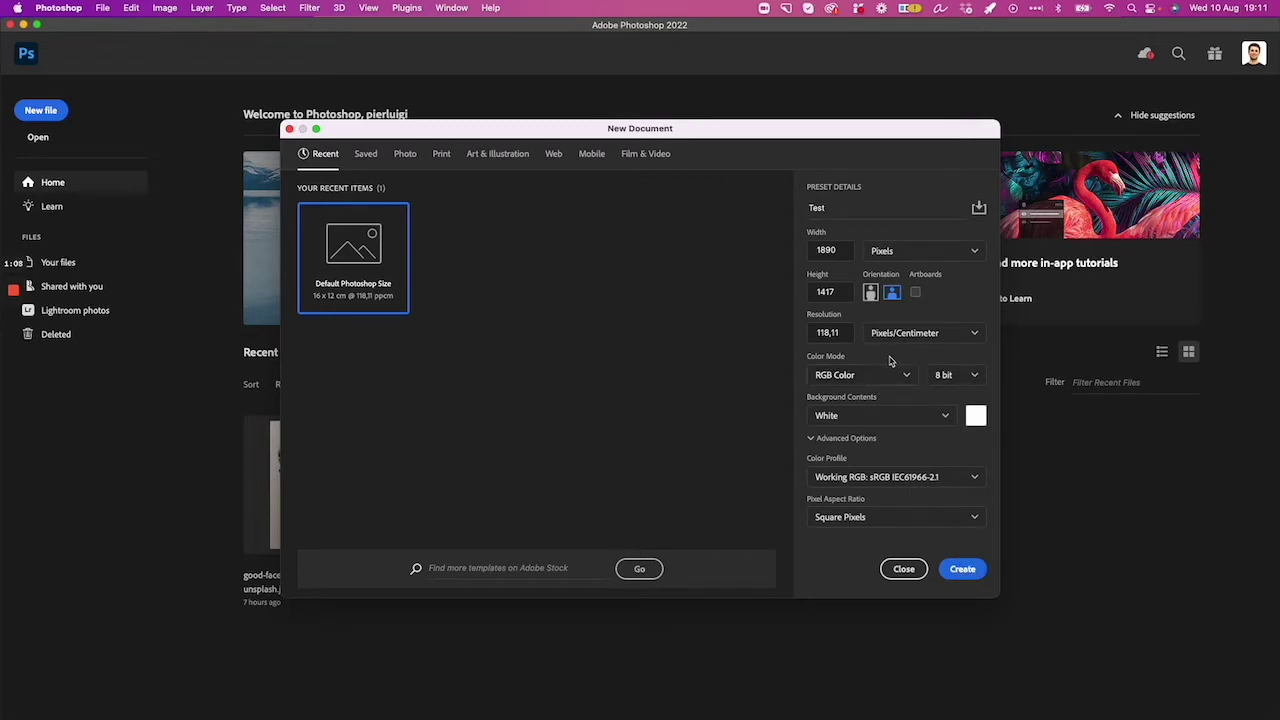
{"action": "left_click", "coordinate": [961, 569]}
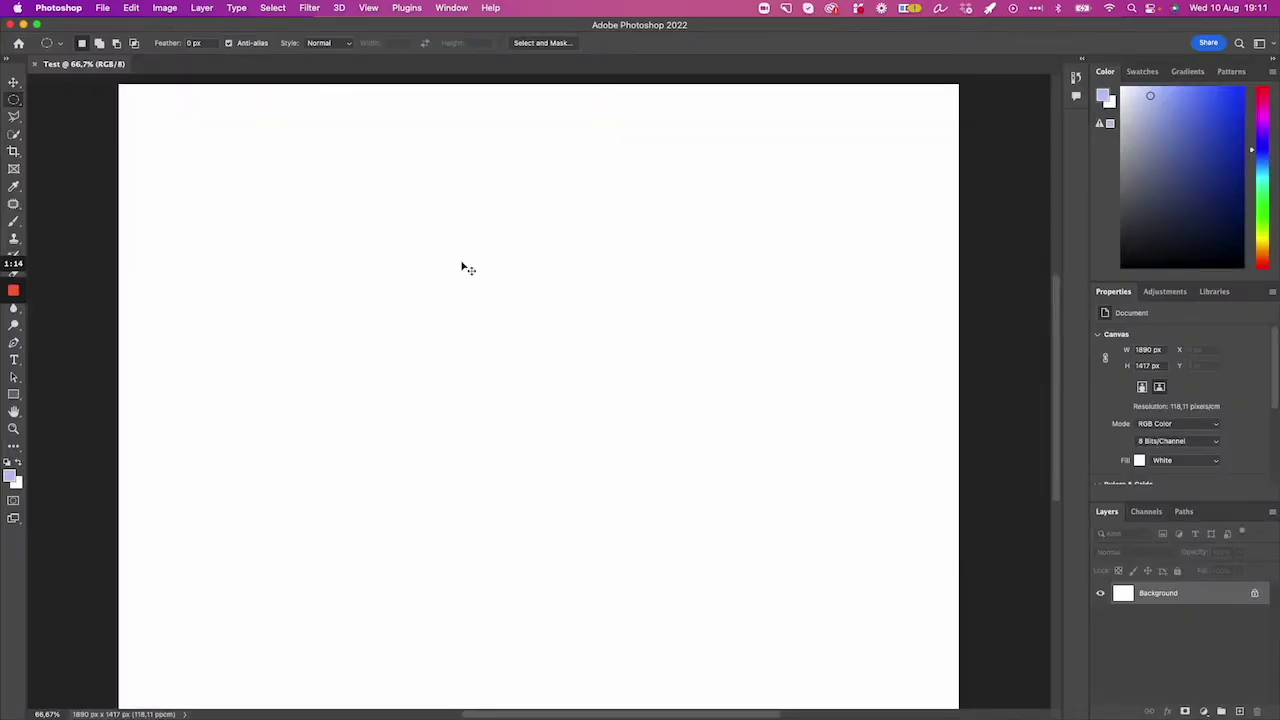
{"action": "key", "text": "super+minus"}
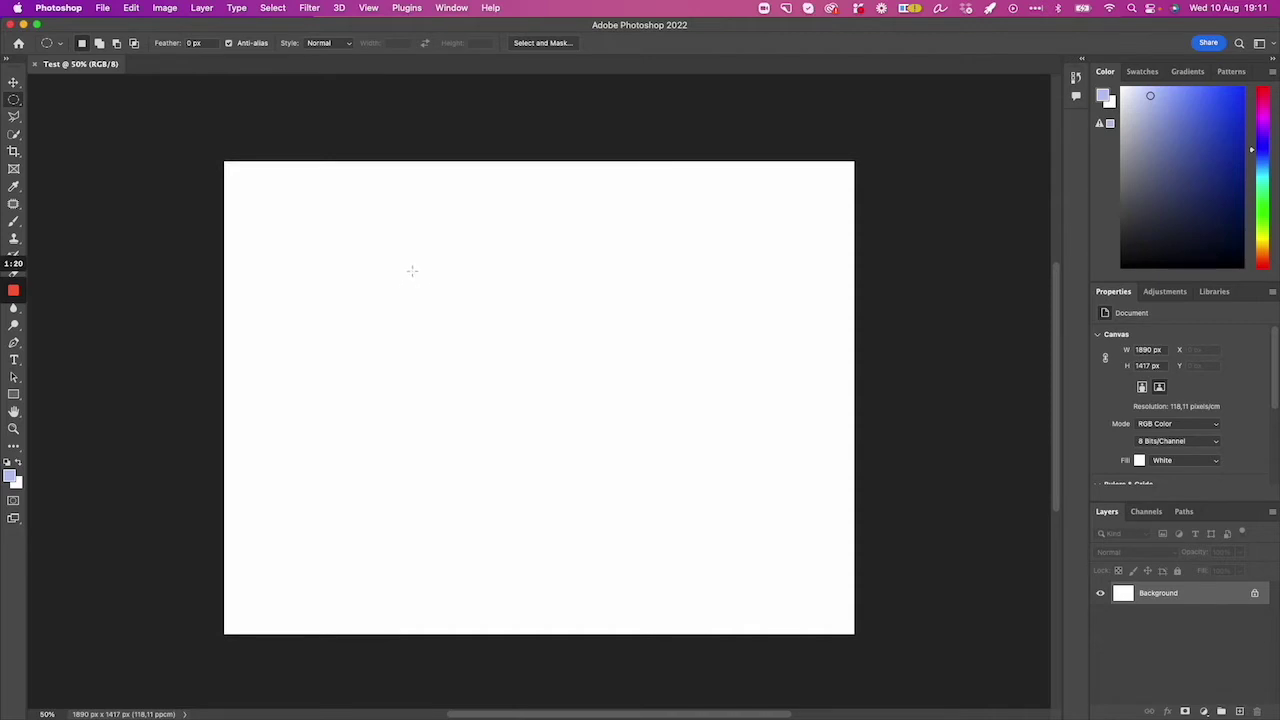
{"action": "scroll", "coordinate": [424, 286], "scroll_direction": "right", "scroll_amount": 2}
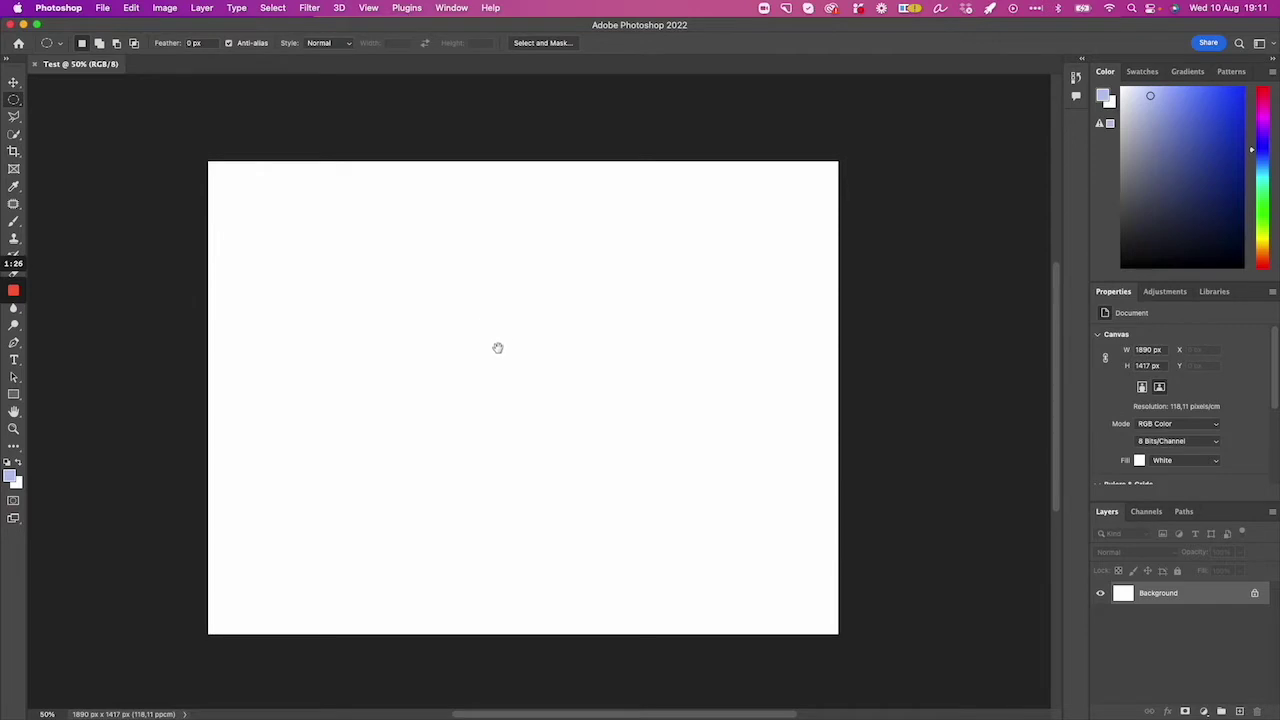
{"action": "mouse_move", "coordinate": [466, 320]}
{"action": "left_mouse_down"}
{"action": "mouse_move", "coordinate": [477, 369]}
{"action": "mouse_move", "coordinate": [300, 360]}
{"action": "mouse_move", "coordinate": [396, 225]}
{"action": "mouse_move", "coordinate": [560, 386]}
{"action": "mouse_move", "coordinate": [403, 391]}
{"action": "mouse_move", "coordinate": [491, 283]}
{"action": "mouse_move", "coordinate": [536, 339]}
{"action": "mouse_move", "coordinate": [477, 351]}
{"action": "mouse_move", "coordinate": [474, 289]}
{"action": "mouse_move", "coordinate": [474, 337]}
{"action": "mouse_move", "coordinate": [504, 319]}
{"action": "mouse_move", "coordinate": [517, 331]}
{"action": "left_mouse_up"}
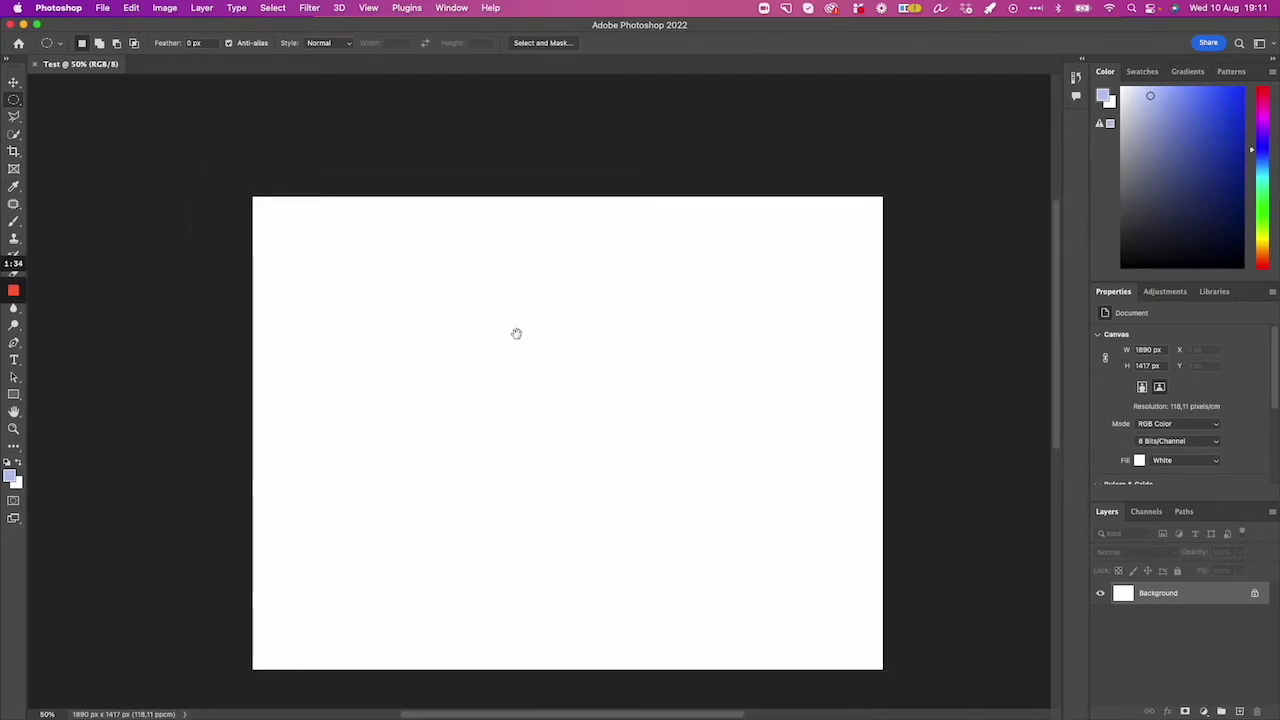
{"action": "mouse_move", "coordinate": [598, 406]}
{"action": "left_mouse_down"}
{"action": "mouse_move", "coordinate": [431, 306]}
{"action": "mouse_move", "coordinate": [491, 423]}
{"action": "mouse_move", "coordinate": [540, 349]}
{"action": "left_mouse_up"}
{"action": "scroll", "coordinate": [540, 349], "scroll_direction": "up", "scroll_amount": 1}
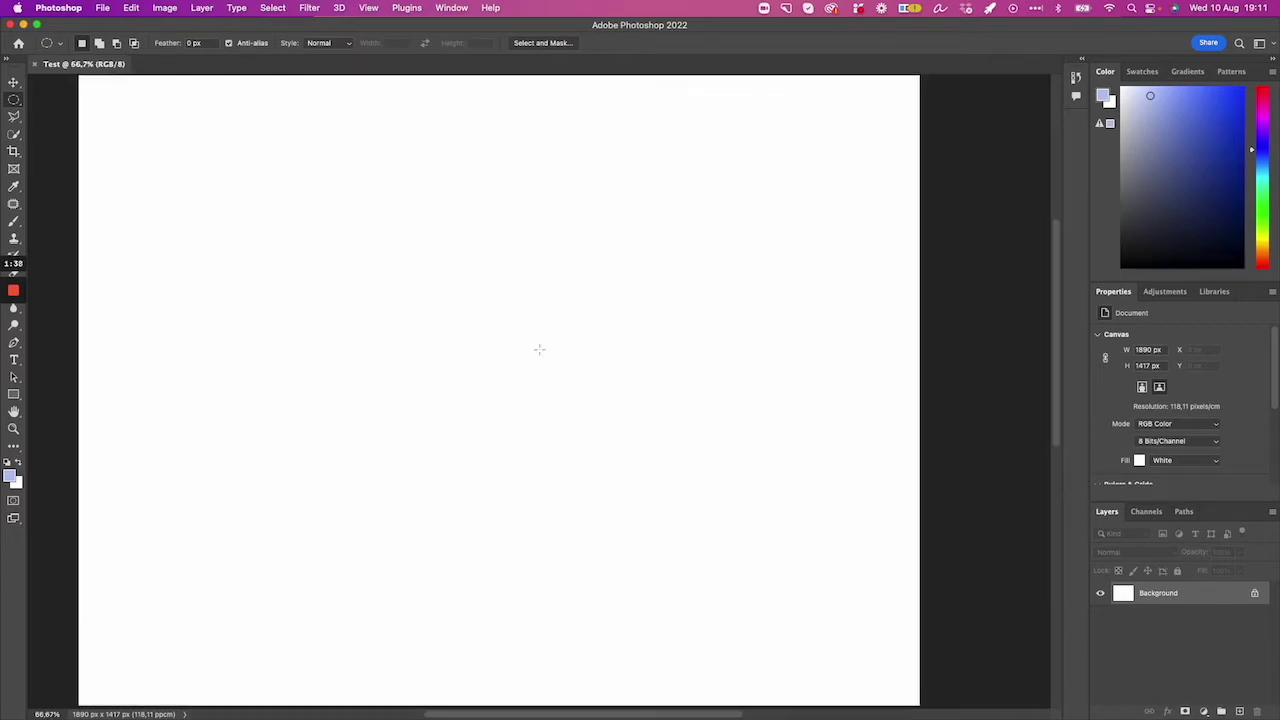
{"action": "scroll", "coordinate": [347, 299], "scroll_direction": "left", "scroll_amount": 1}
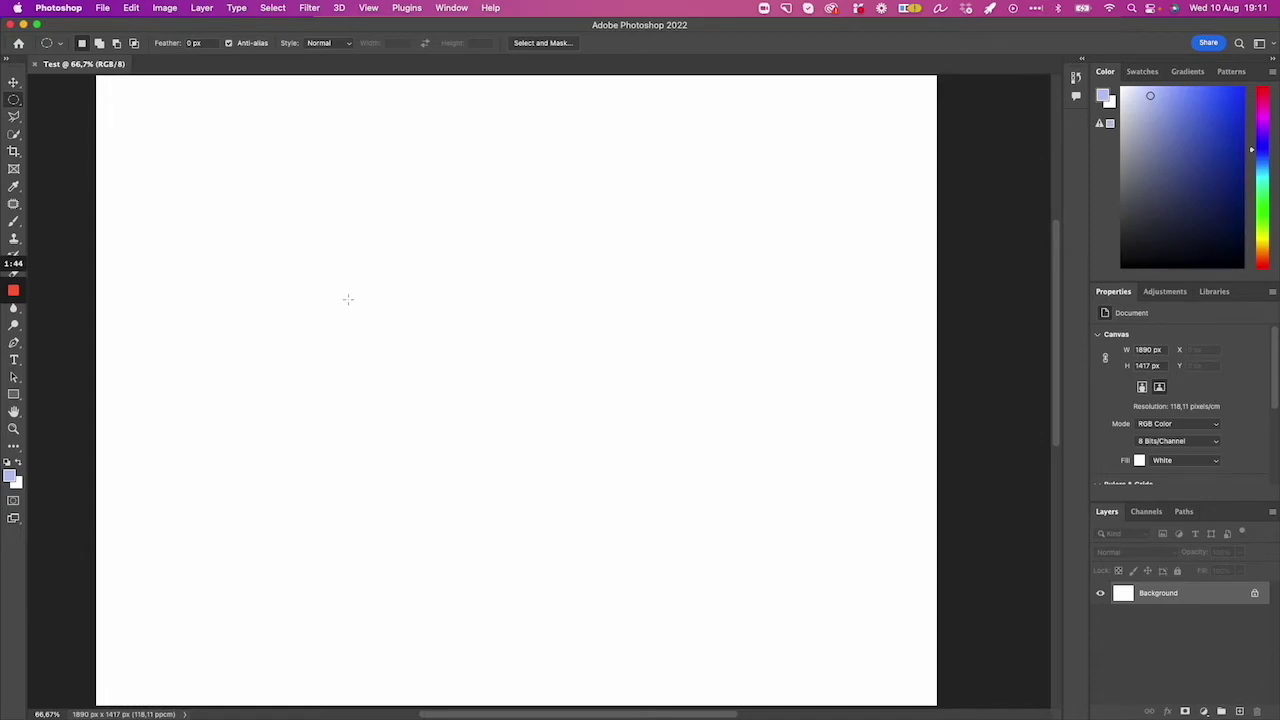
{"action": "key", "text": "ctrl+minus"}
{"action": "key", "text": "ctrl+equal"}
{"action": "key", "text": "ctrl+minus"}
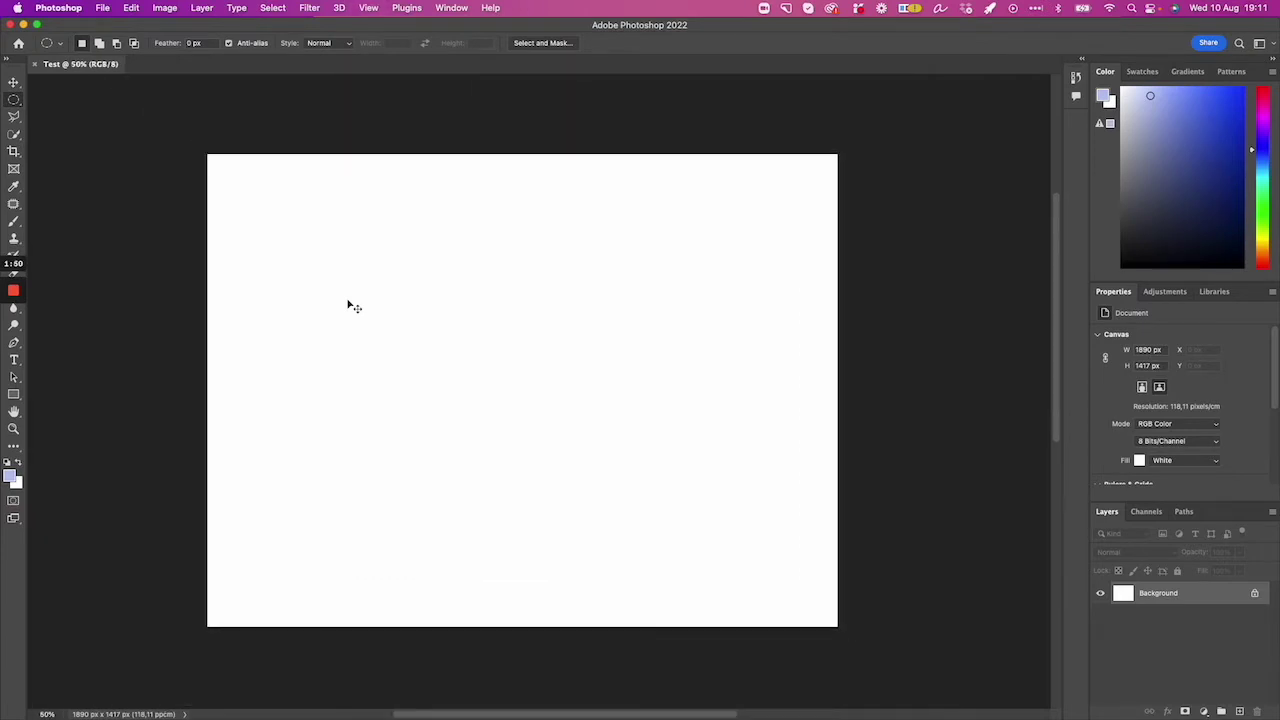
{"action": "key", "text": "ctrl+equal"}
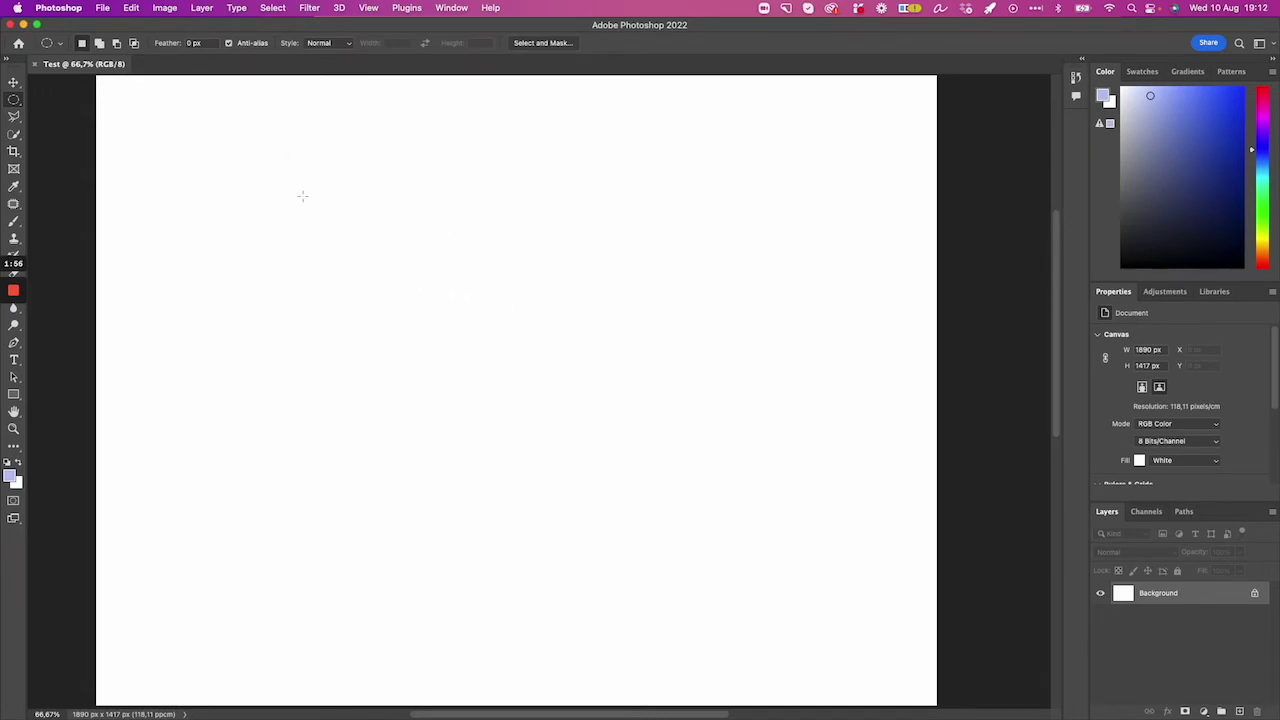
{"action": "scroll", "coordinate": [303, 192], "scroll_direction": "up", "scroll_amount": 3}
{"action": "scroll", "coordinate": [298, 205], "scroll_direction": "down", "scroll_amount": 2}
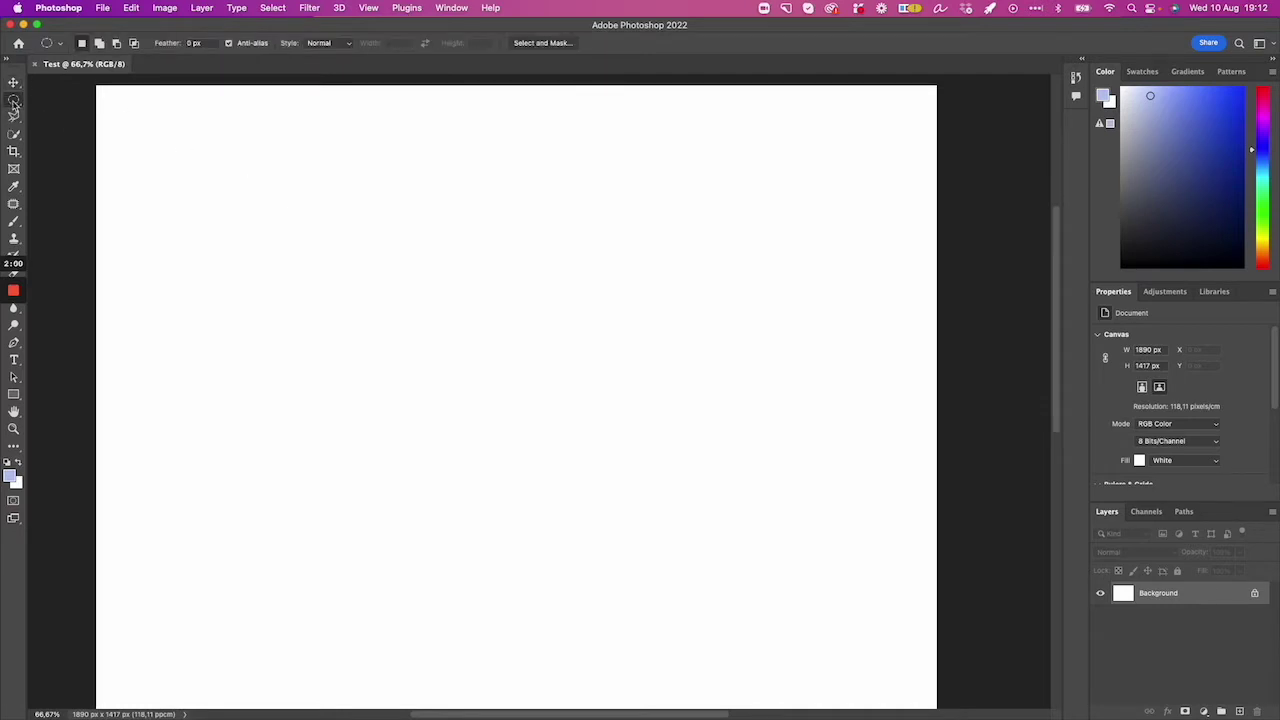
{"action": "left_click", "coordinate": [14, 100]}
Draw a light-blue rectangle on the canvas's left, resized to about 957 × 508 px.
{"action": "key", "text": "u"}
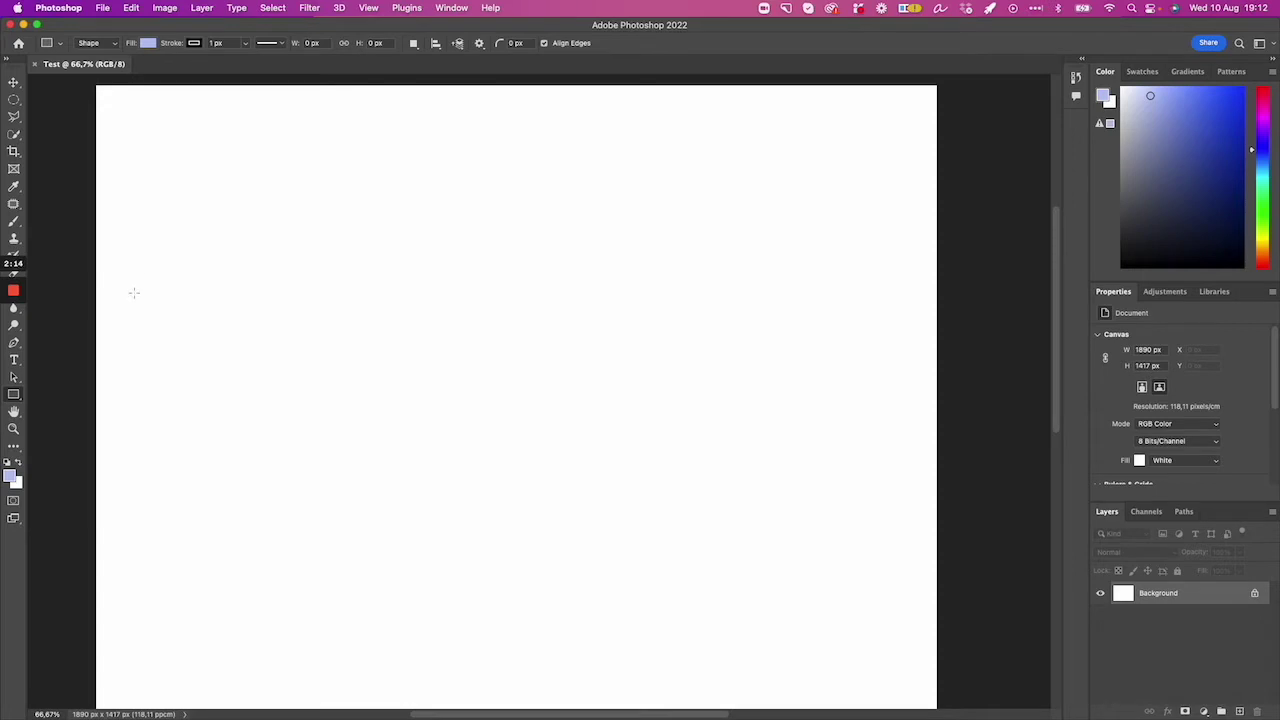
{"action": "left_click_drag", "start_coordinate": [151, 268], "coordinate": [491, 511]}
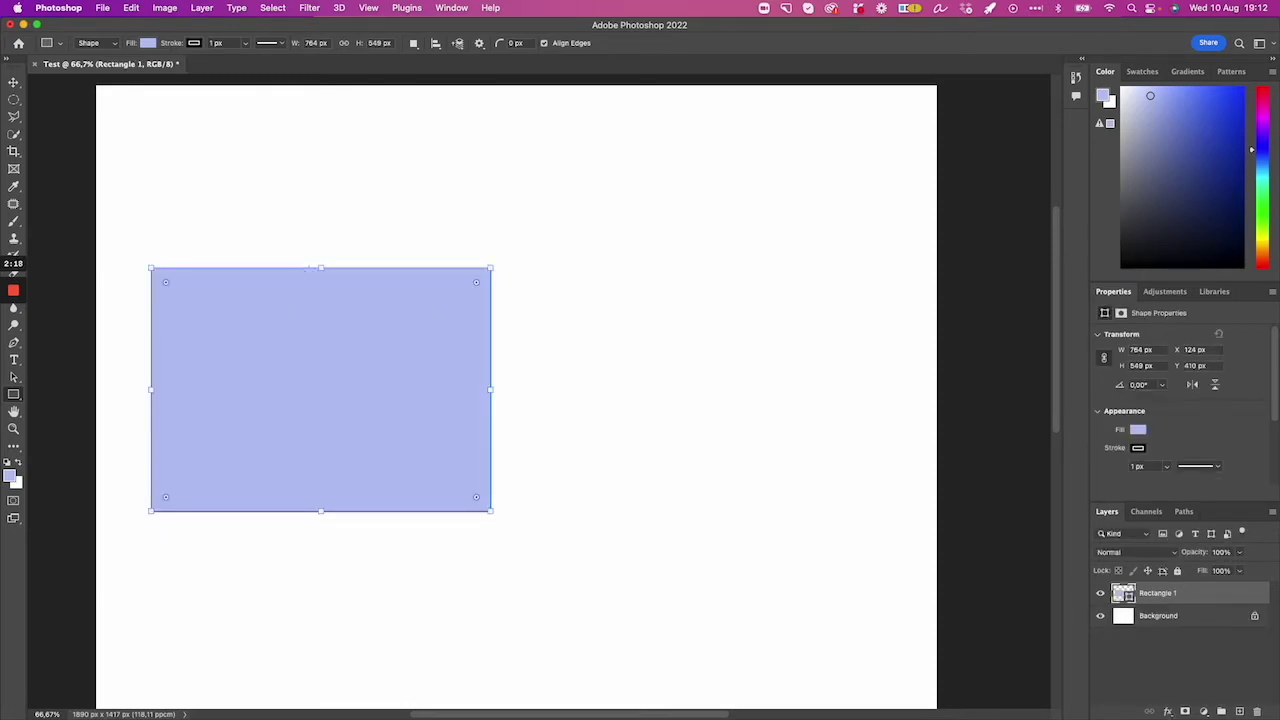
{"action": "left_click_drag", "start_coordinate": [321, 268], "coordinate": [321, 369]}
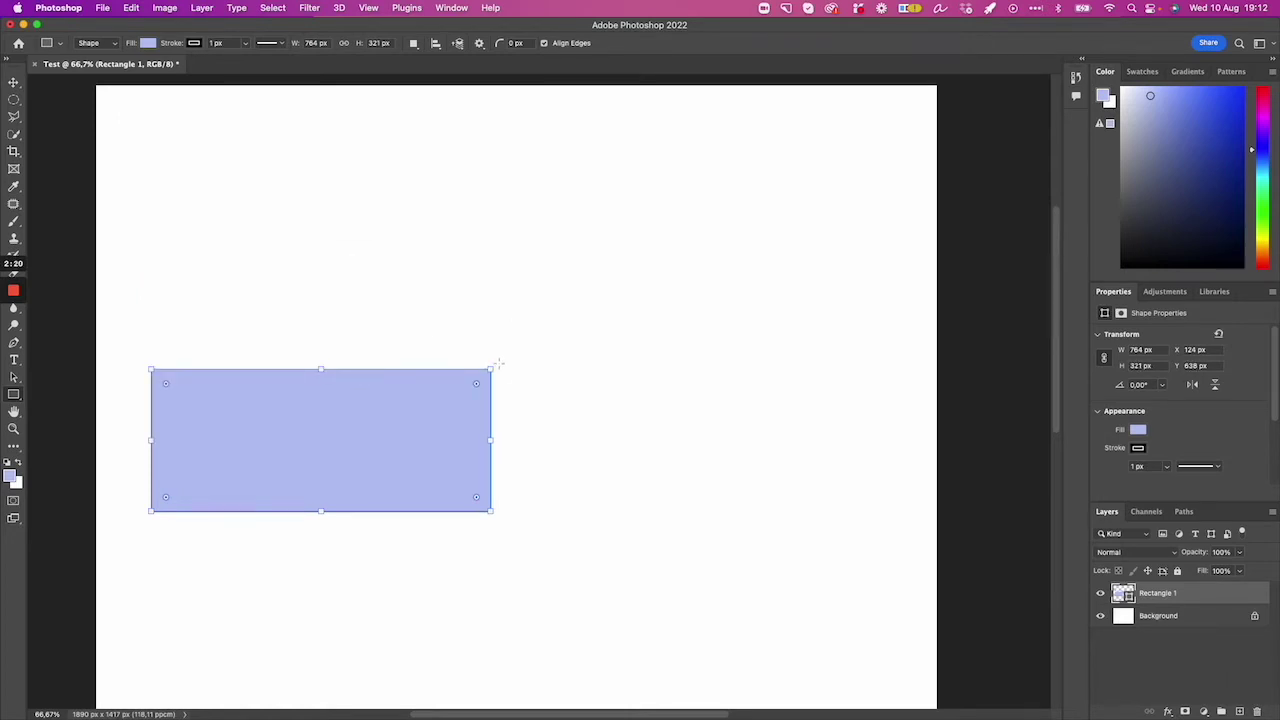
{"action": "mouse_move", "coordinate": [494, 368]}
{"action": "left_mouse_down"}
{"action": "mouse_move", "coordinate": [627, 249]}
{"action": "mouse_move", "coordinate": [472, 326]}
{"action": "mouse_move", "coordinate": [577, 287]}
{"action": "left_mouse_up"}
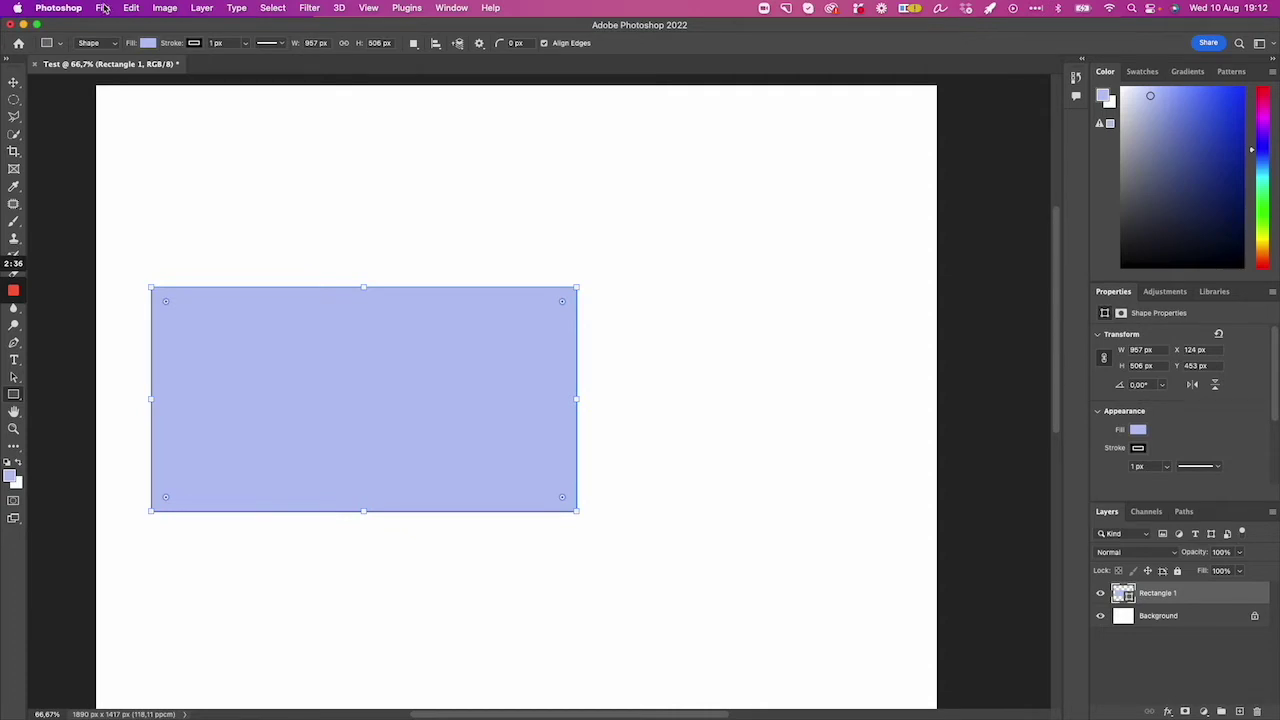
Place the sunset photo from the Desktop as an embedded layer.
{"action": "left_click", "coordinate": [104, 9]}
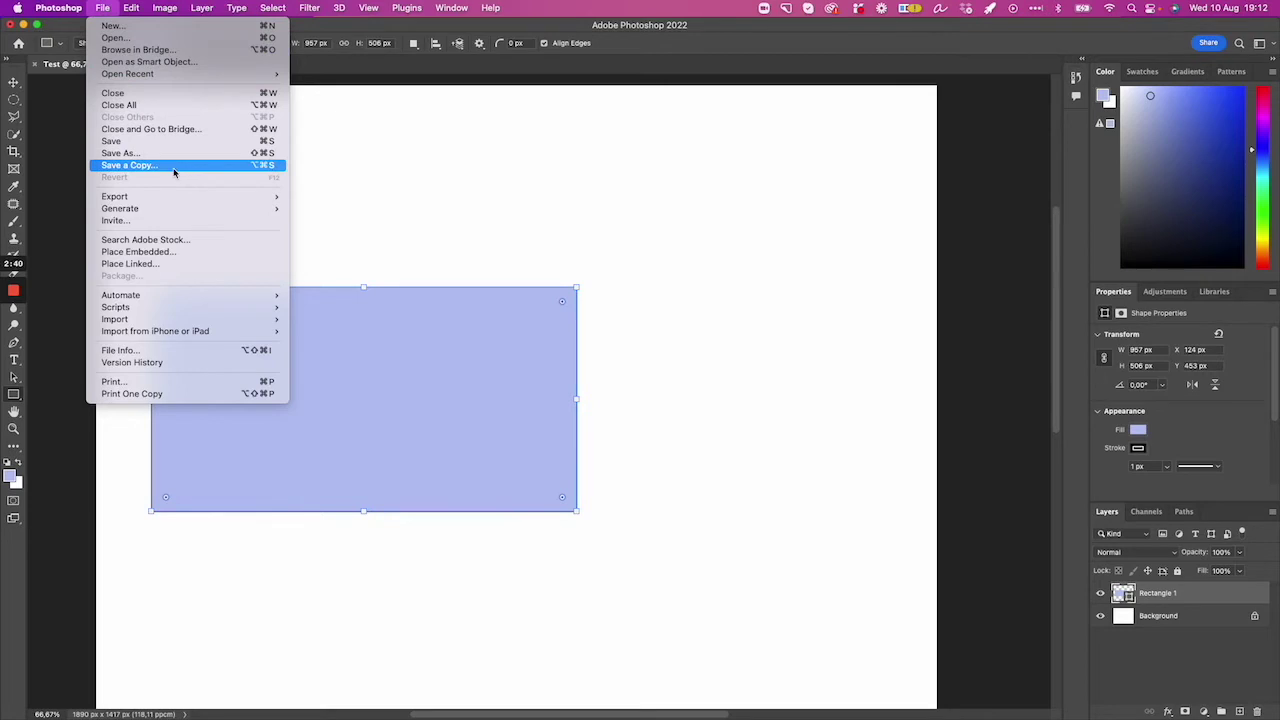
{"action": "left_click", "coordinate": [133, 253]}
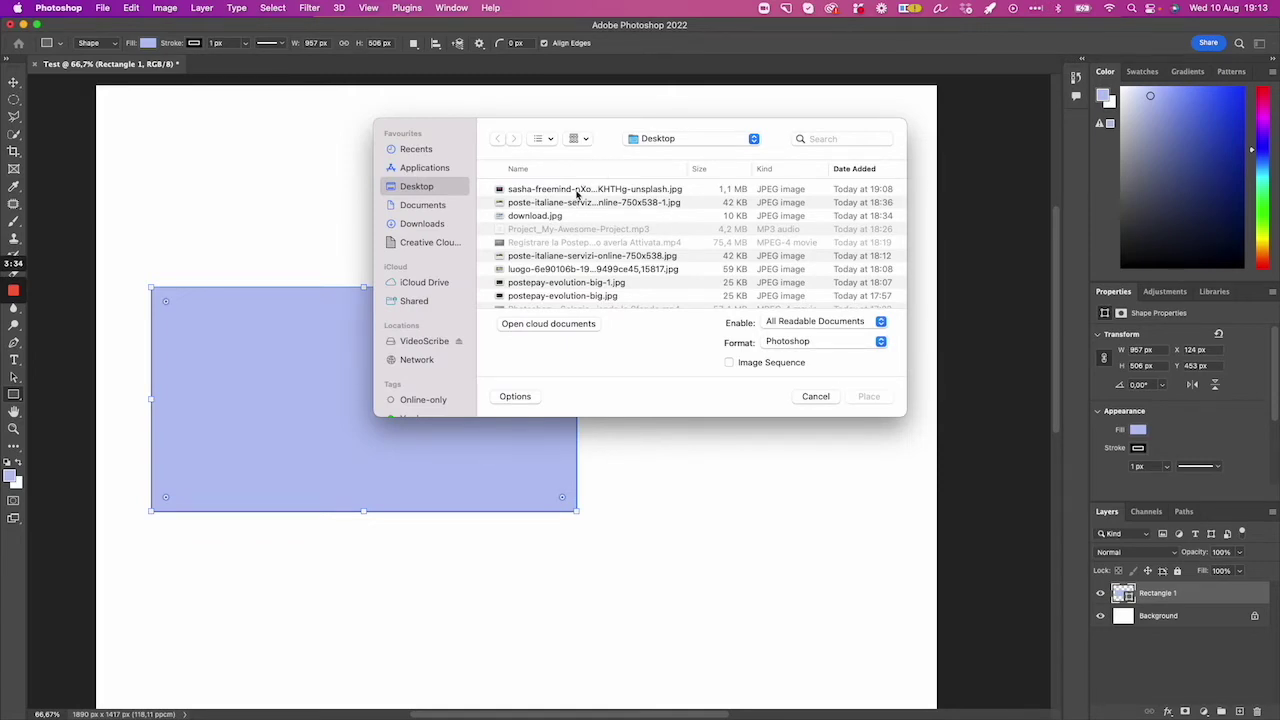
{"action": "left_click", "coordinate": [577, 190]}
{"action": "left_click", "coordinate": [617, 190]}
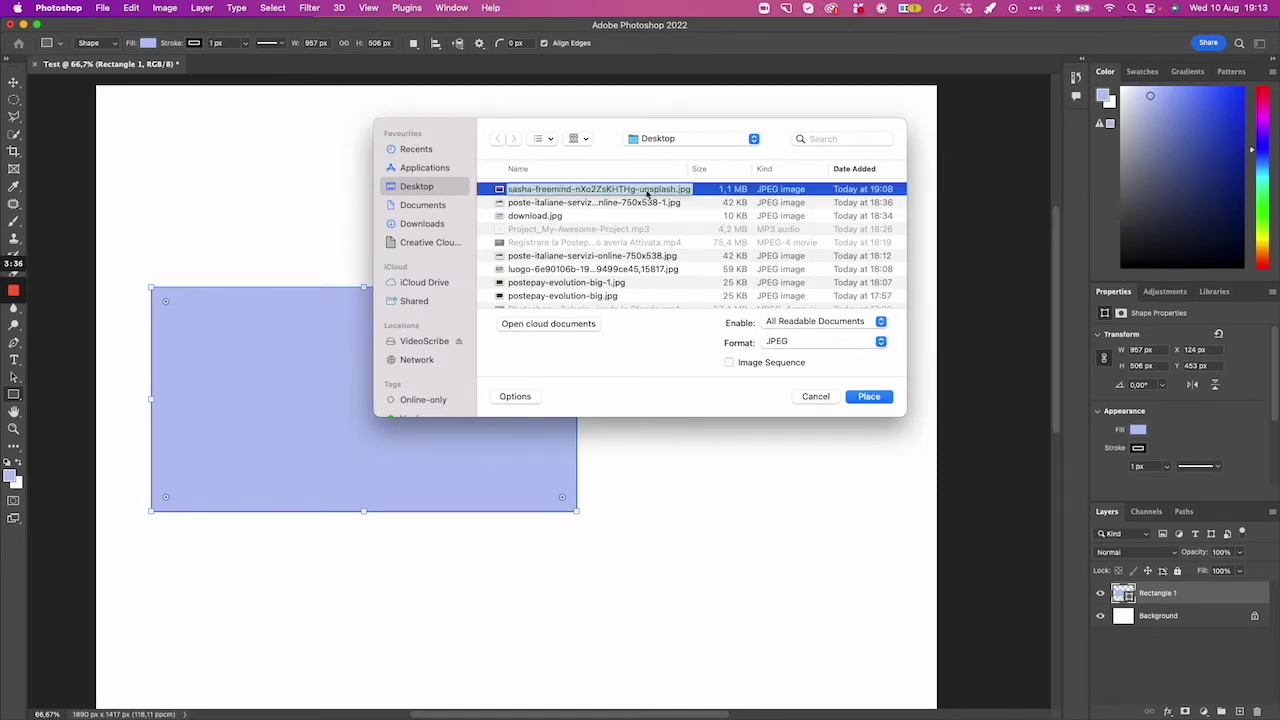
{"action": "left_click", "coordinate": [775, 356]}
{"action": "left_click", "coordinate": [867, 397]}
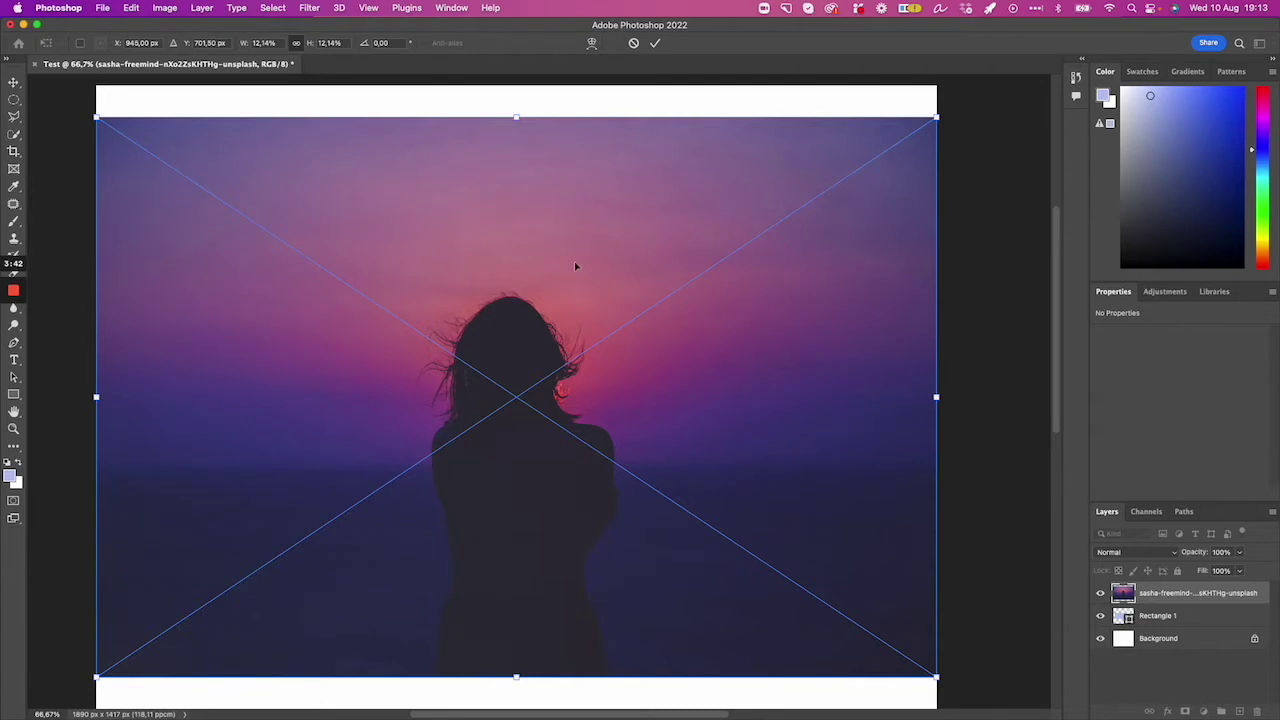
Scale the placed sunset photo to the canvas width, 1890 × 1261 px, and confirm.
{"action": "scroll", "coordinate": [576, 279], "scroll_direction": "left", "scroll_amount": 2}
{"action": "scroll", "coordinate": [540, 314], "scroll_direction": "up", "scroll_amount": 3}
{"action": "mouse_move", "coordinate": [965, 165]}
{"action": "left_mouse_down"}
{"action": "mouse_move", "coordinate": [870, 198]}
{"action": "mouse_move", "coordinate": [930, 163]}
{"action": "left_mouse_up"}
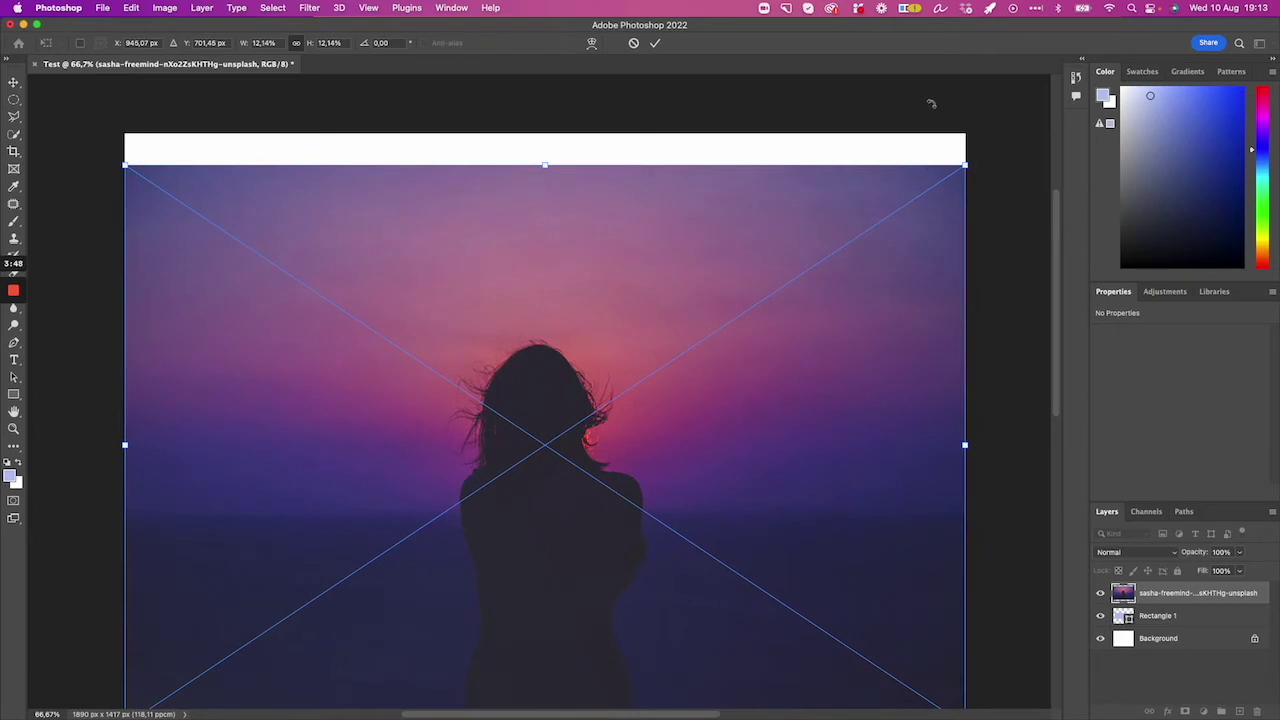
{"action": "scroll", "coordinate": [810, 213], "scroll_direction": "down", "scroll_amount": 3}
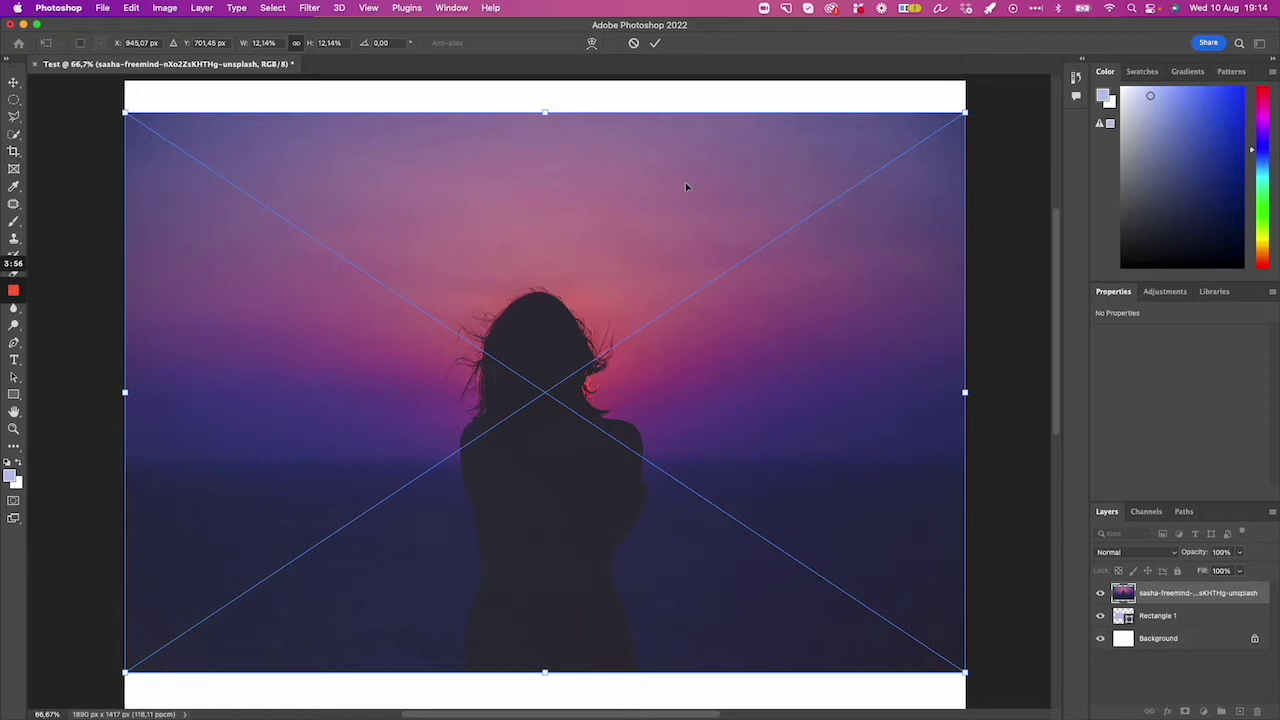
{"action": "key", "text": "Return"}
Move the Rectangle 1 layer above the sunset photo layer in the Layers panel.
{"action": "key", "text": "u"}
{"action": "scroll", "coordinate": [563, 229], "scroll_direction": "down", "scroll_amount": 5}
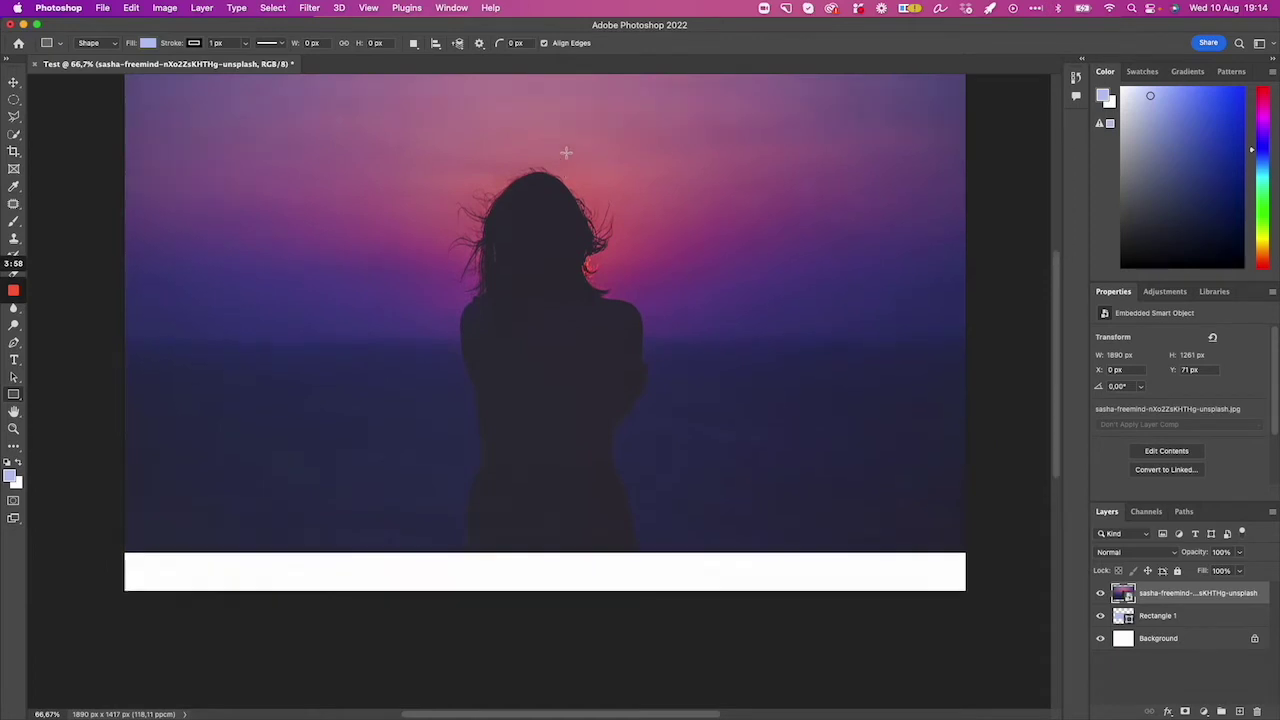
{"action": "scroll", "coordinate": [566, 152], "scroll_direction": "up", "scroll_amount": 4}
{"action": "scroll", "coordinate": [566, 150], "scroll_direction": "up", "scroll_amount": 4}
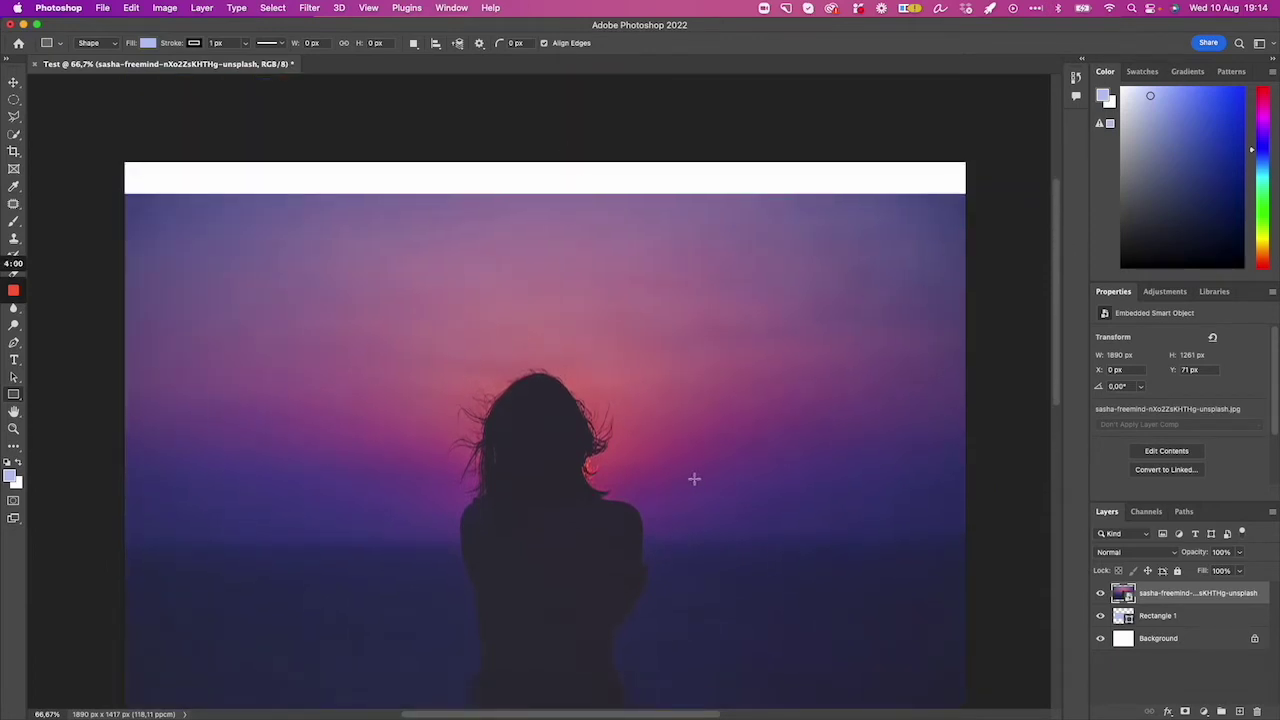
{"action": "scroll", "coordinate": [710, 460], "scroll_direction": "down", "scroll_amount": 5}
{"action": "scroll", "coordinate": [740, 455], "scroll_direction": "up", "scroll_amount": 1}
{"action": "scroll", "coordinate": [762, 470], "scroll_direction": "up", "scroll_amount": 1}
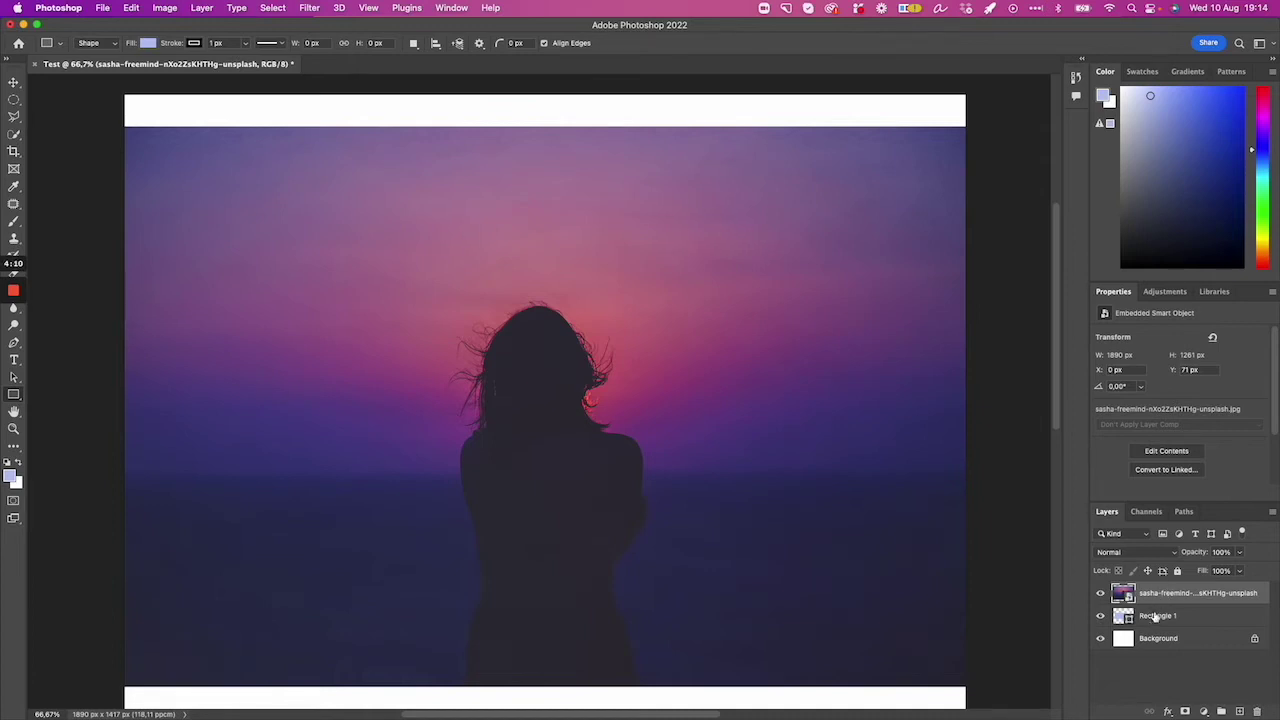
{"action": "left_click", "coordinate": [1160, 617]}
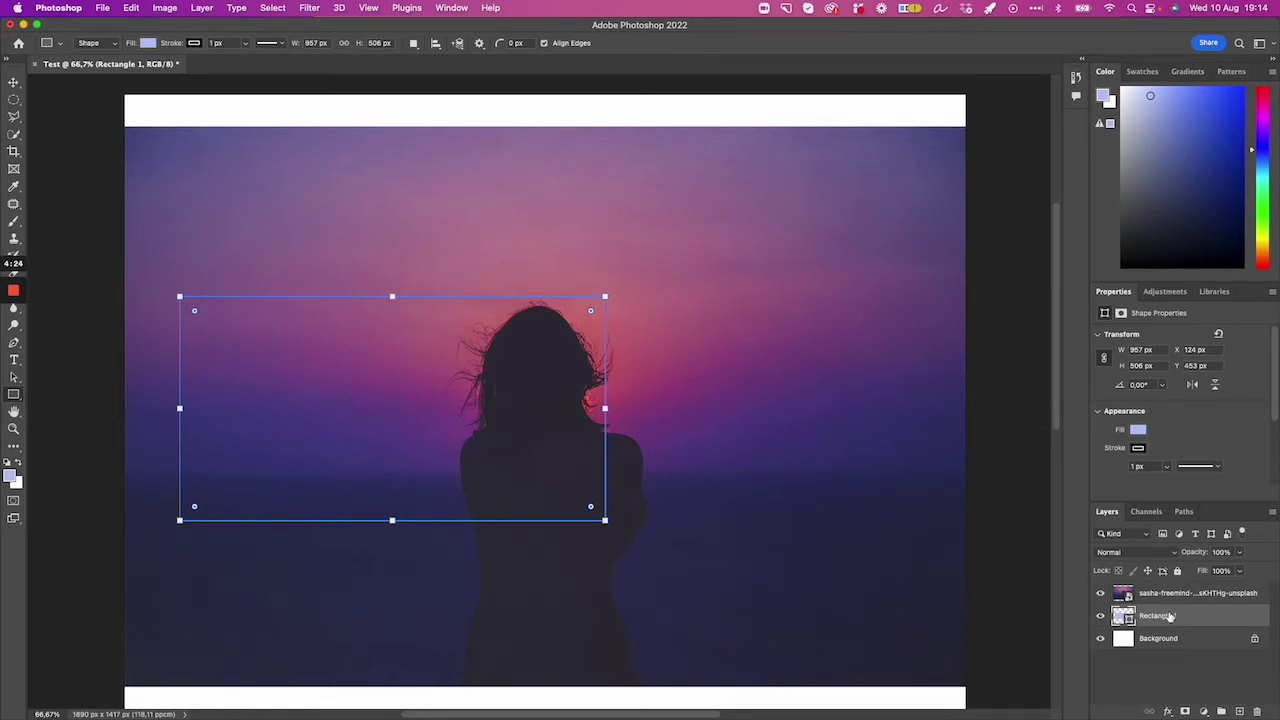
{"action": "left_click_drag", "start_coordinate": [1155, 611], "coordinate": [1166, 593]}
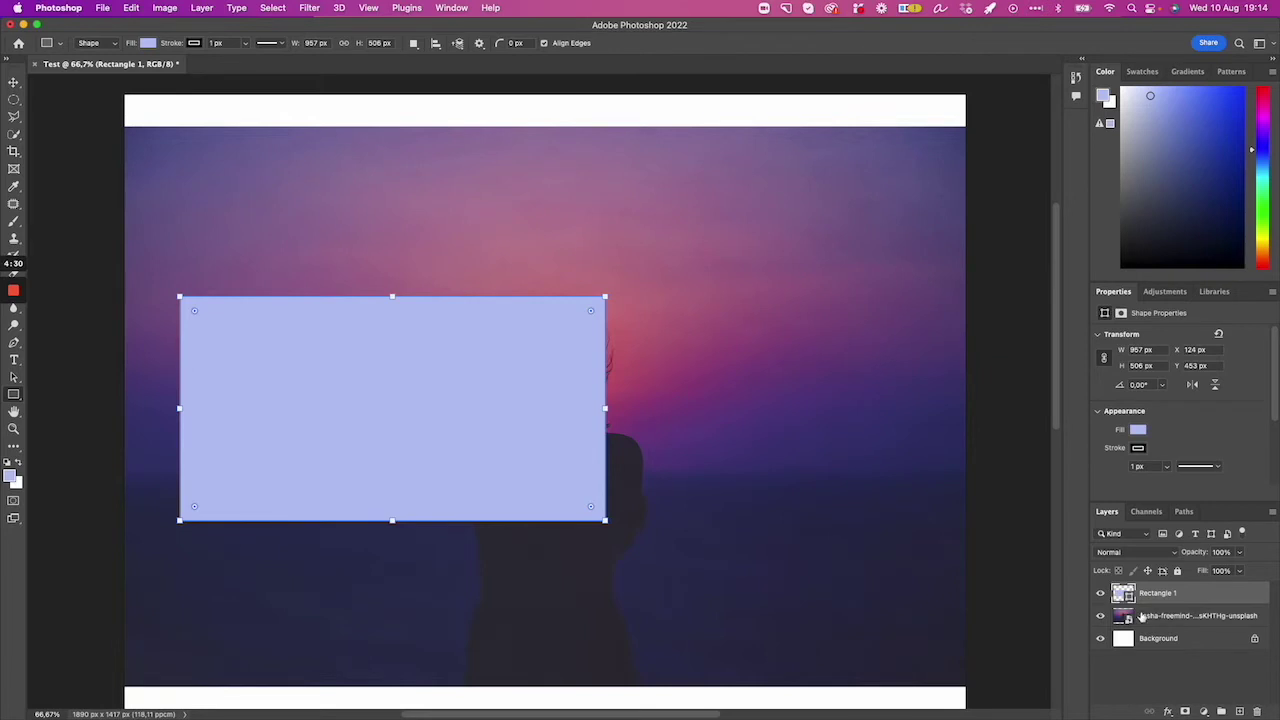
{"action": "left_click", "coordinate": [13, 82]}
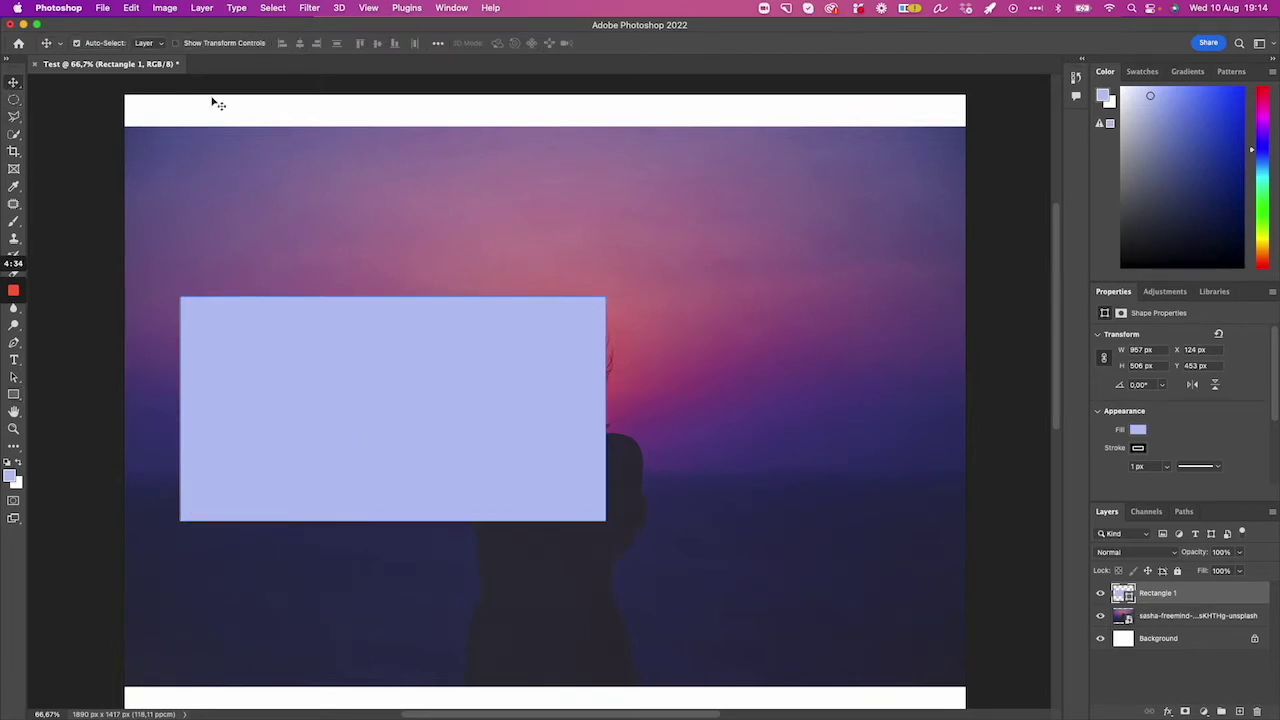
Reposition the blue rectangle toward the image's bottom-left.
{"action": "mouse_move", "coordinate": [289, 391]}
{"action": "left_mouse_down"}
{"action": "mouse_move", "coordinate": [585, 229]}
{"action": "mouse_move", "coordinate": [415, 388]}
{"action": "left_mouse_up"}
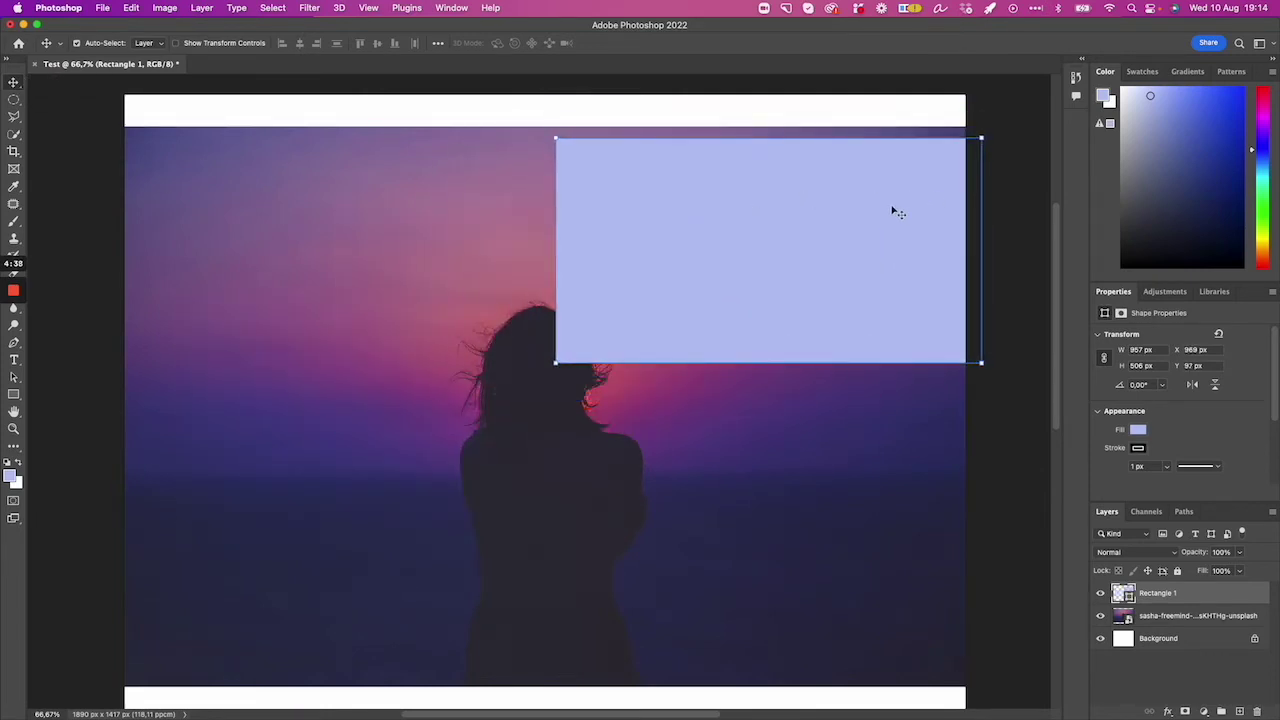
{"action": "left_click_drag", "start_coordinate": [415, 388], "coordinate": [391, 569]}
{"action": "scroll", "coordinate": [360, 494], "scroll_direction": "down", "scroll_amount": 2}
{"action": "left_click_drag", "start_coordinate": [443, 506], "coordinate": [430, 503]}
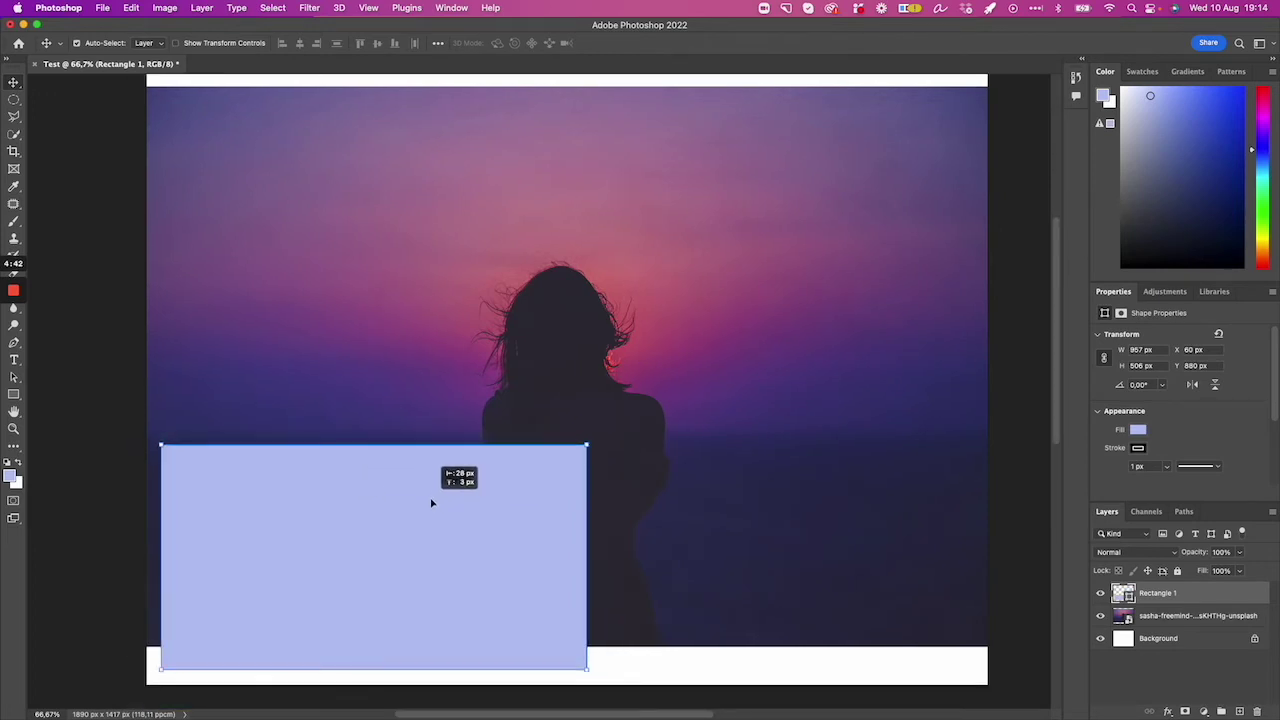
Delete the Rectangle 1 layer, leaving the photo over the white background.
{"action": "right_click", "coordinate": [1193, 593]}
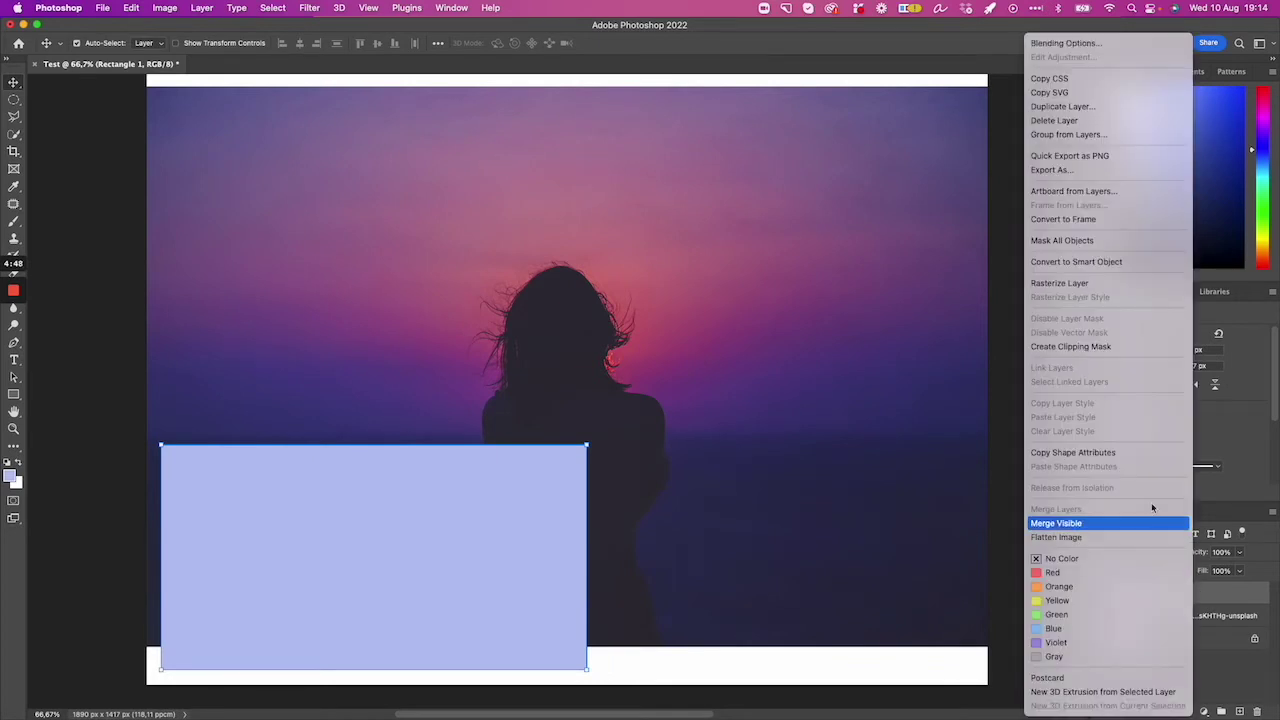
{"action": "left_click", "coordinate": [722, 274]}
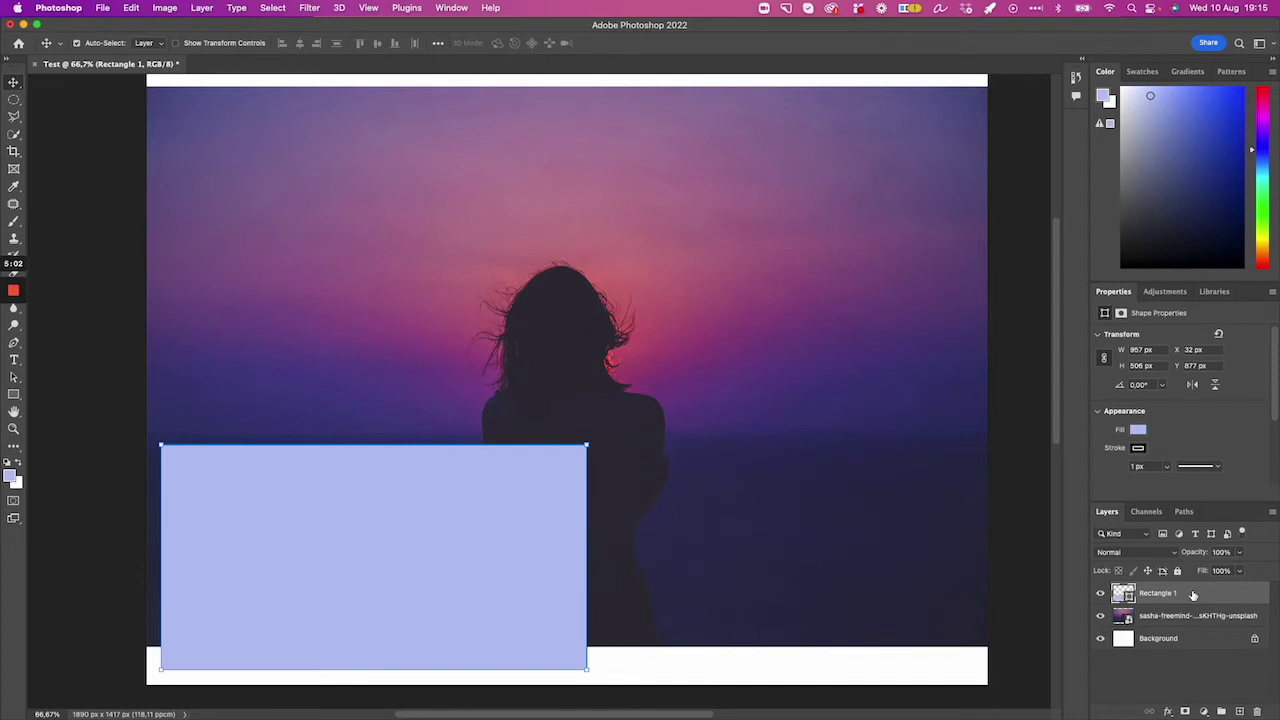
{"action": "key", "text": "Delete"}
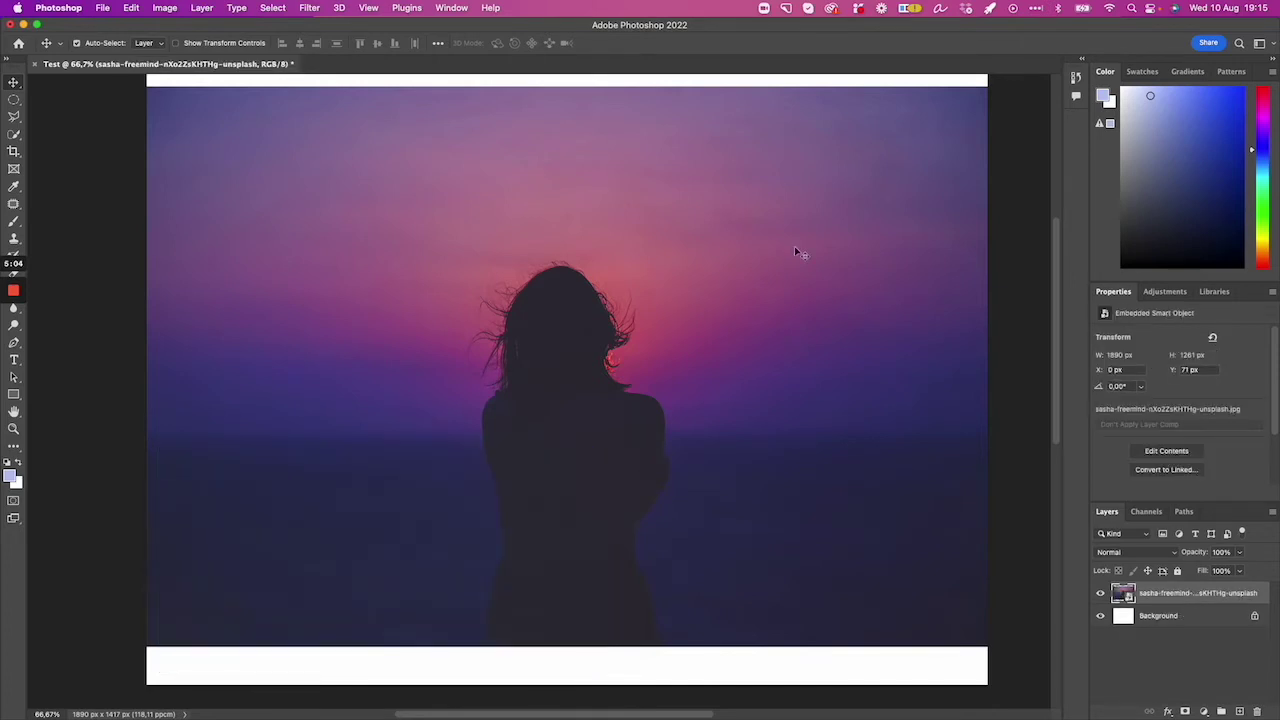
{"action": "scroll", "coordinate": [757, 350], "scroll_direction": "up", "scroll_amount": 2}
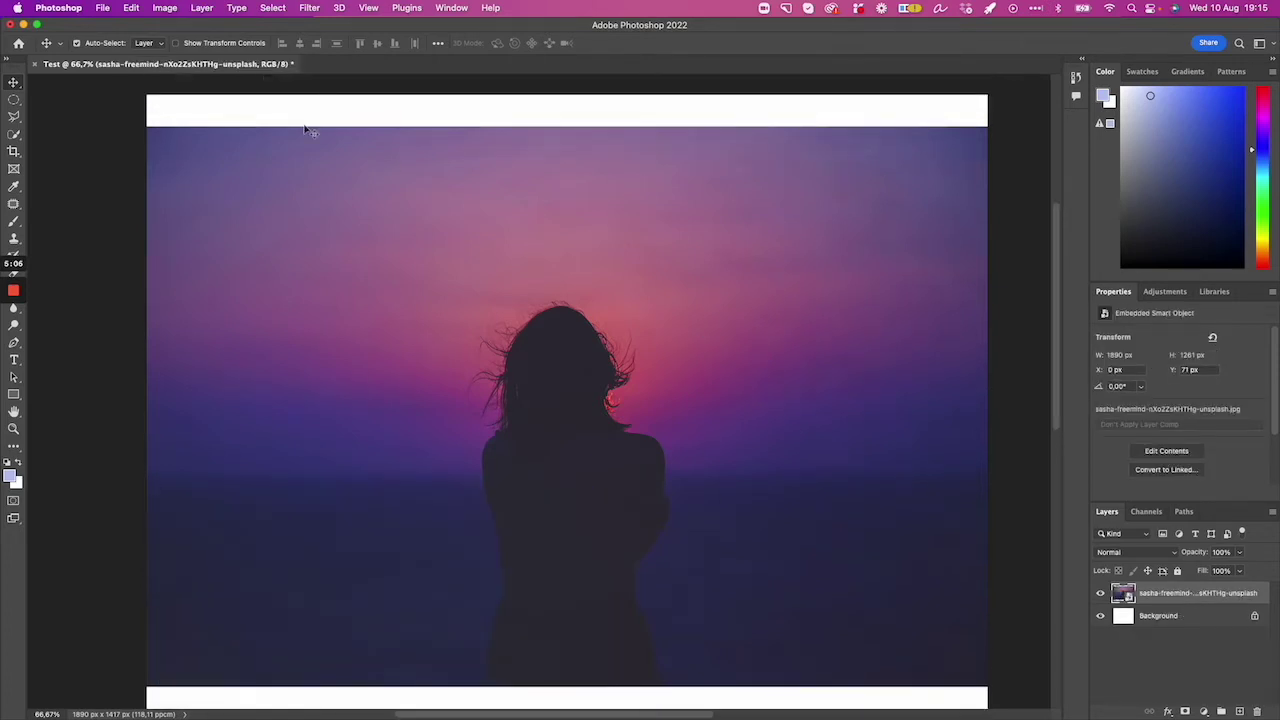
{"action": "left_click", "coordinate": [14, 100]}
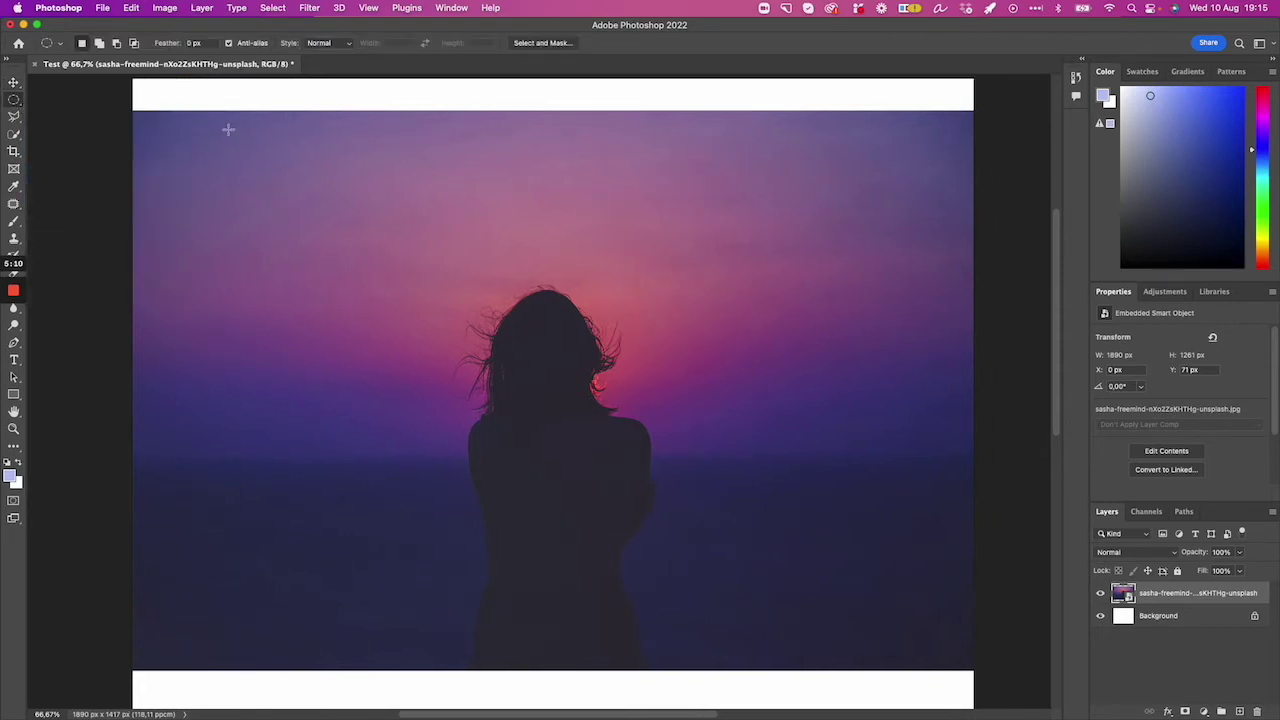
Make an elliptical sky selection, then switch to the Rectangular Marquee Tool.
{"action": "mouse_move", "coordinate": [179, 147]}
{"action": "left_mouse_down"}
{"action": "mouse_move", "coordinate": [347, 382]}
{"action": "mouse_move", "coordinate": [394, 334]}
{"action": "mouse_move", "coordinate": [400, 354]}
{"action": "mouse_move", "coordinate": [419, 343]}
{"action": "mouse_move", "coordinate": [402, 354]}
{"action": "left_mouse_up"}
{"action": "right_click", "coordinate": [16, 100]}
{"action": "left_click", "coordinate": [90, 93]}
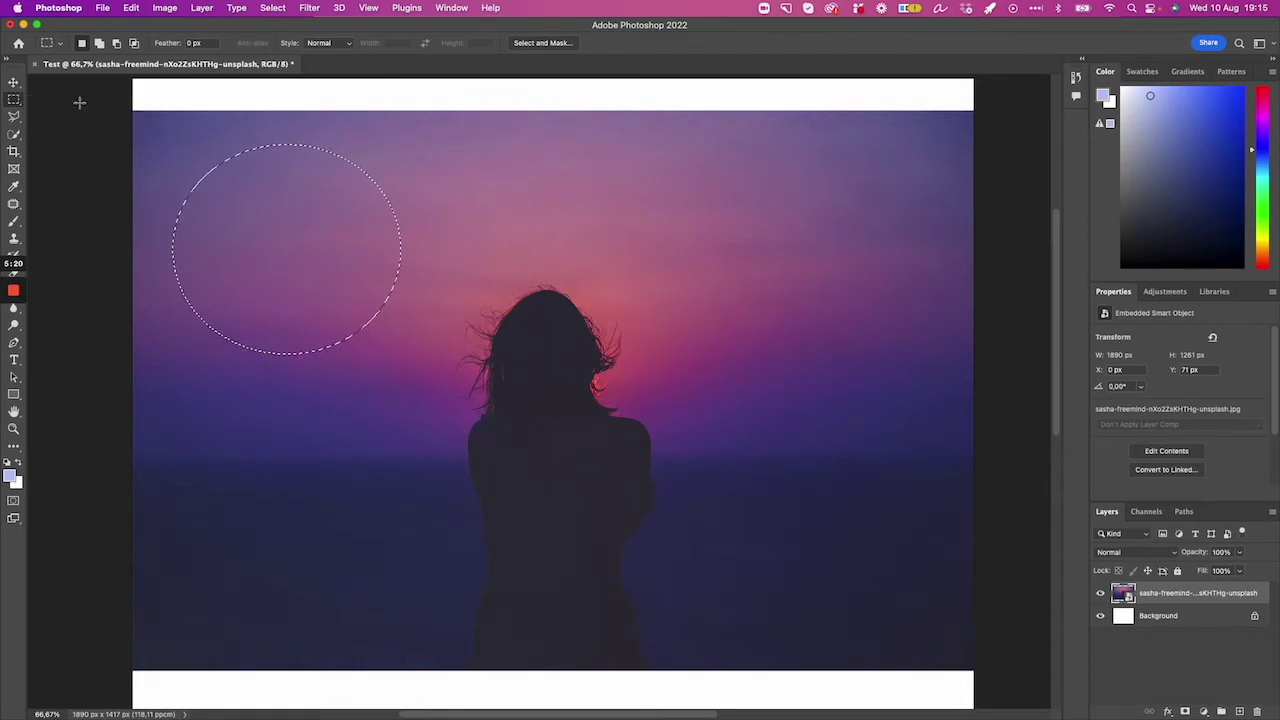
{"action": "right_click", "coordinate": [18, 99]}
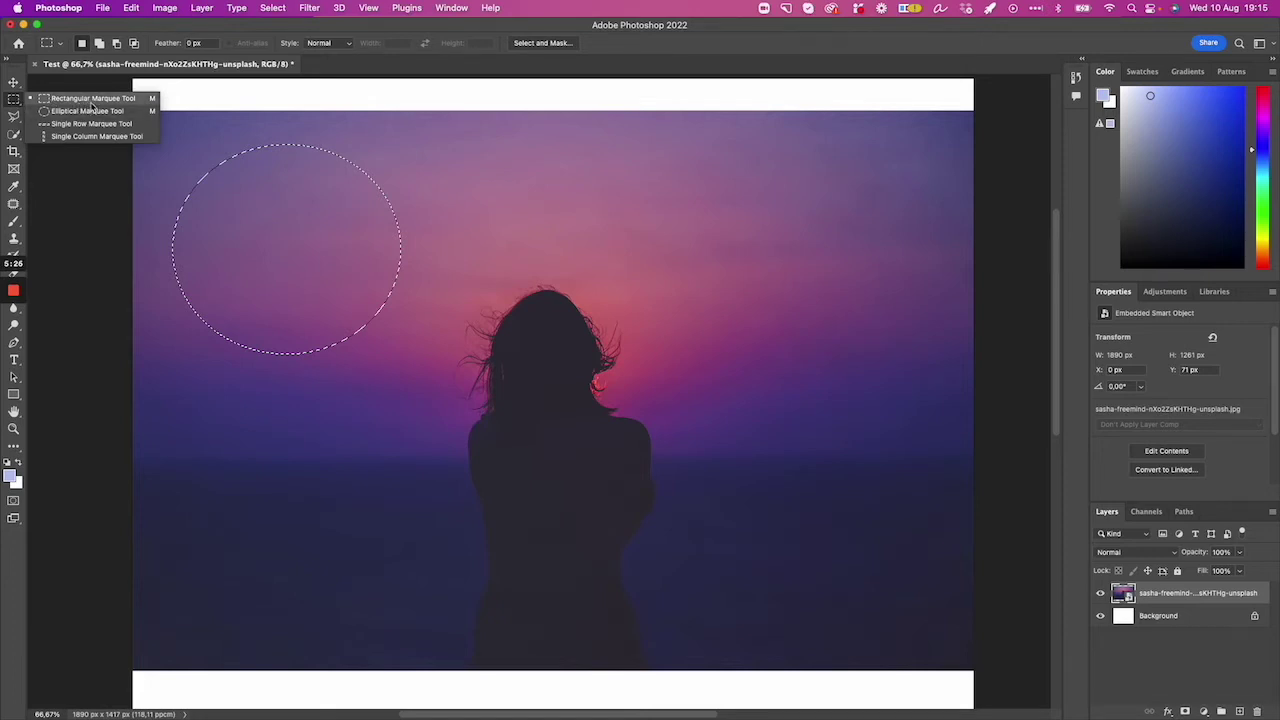
{"action": "left_click", "coordinate": [93, 99]}
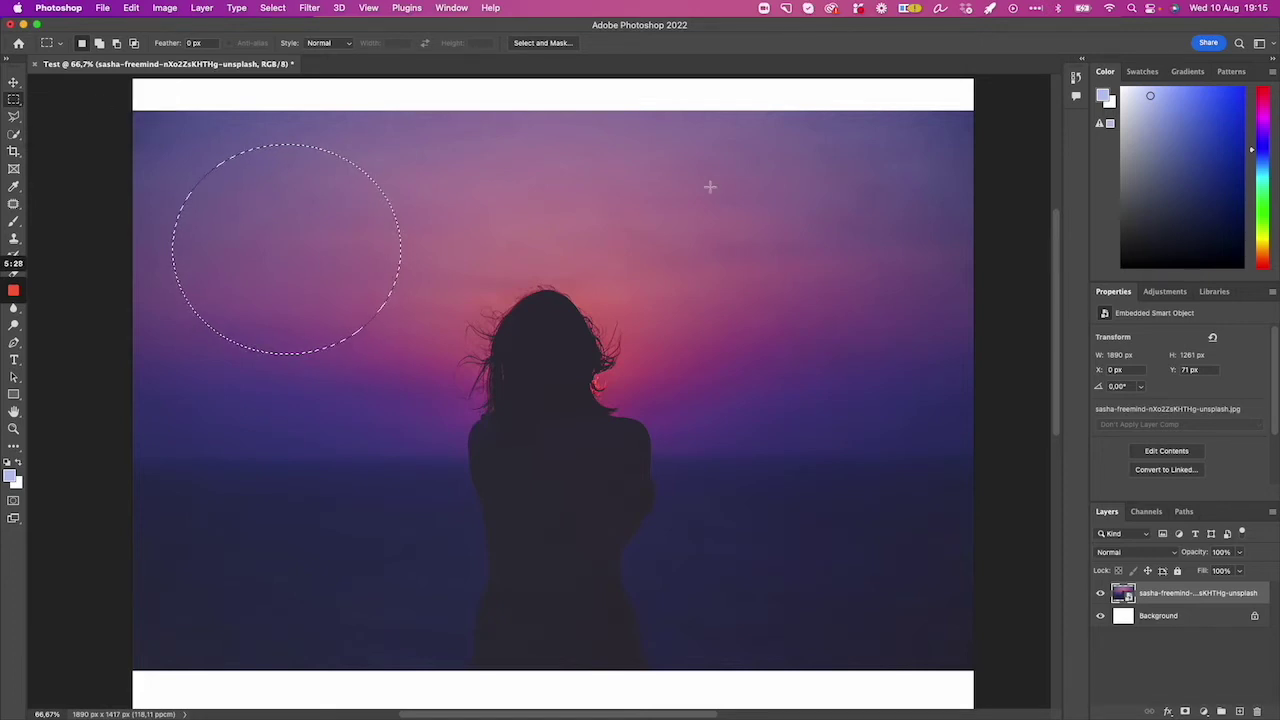
Select a rectangle of upper-right sky, copy it to Layer 1, and move it toward top centre.
{"action": "mouse_move", "coordinate": [702, 163]}
{"action": "left_mouse_down"}
{"action": "mouse_move", "coordinate": [930, 405]}
{"action": "mouse_move", "coordinate": [975, 352]}
{"action": "mouse_move", "coordinate": [881, 340]}
{"action": "left_mouse_up"}
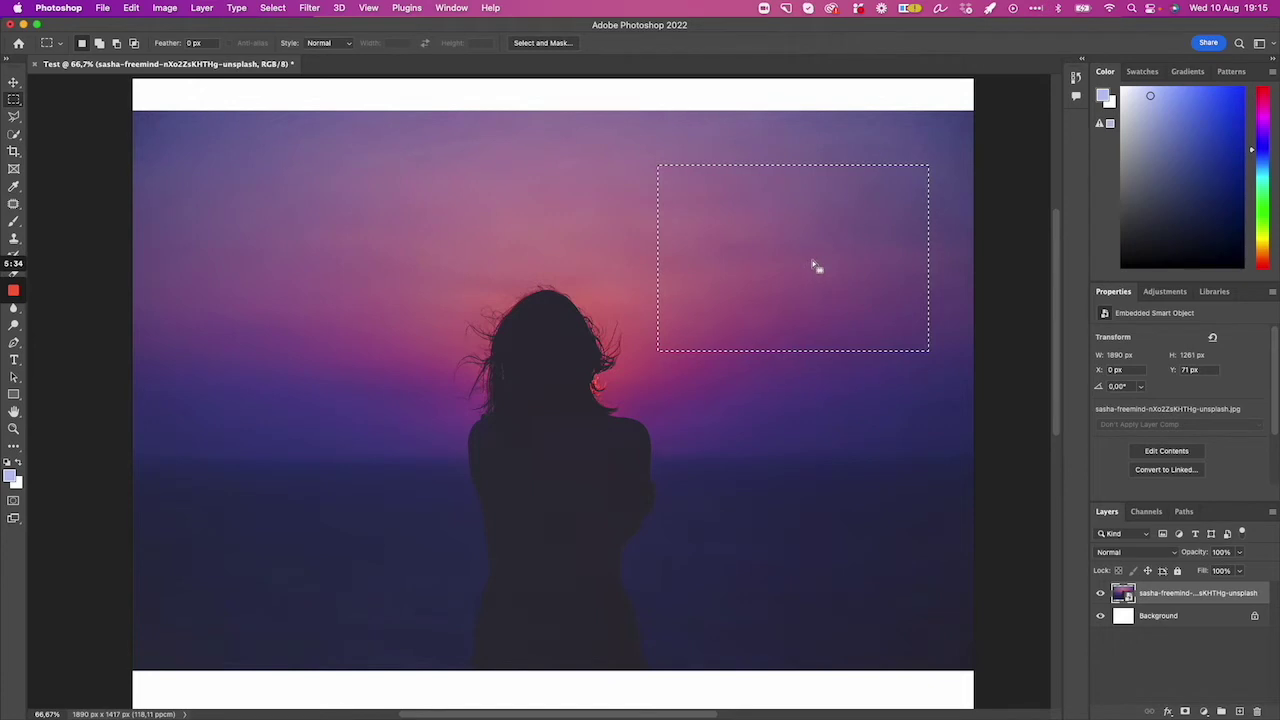
{"action": "key", "text": "ctrl+j"}
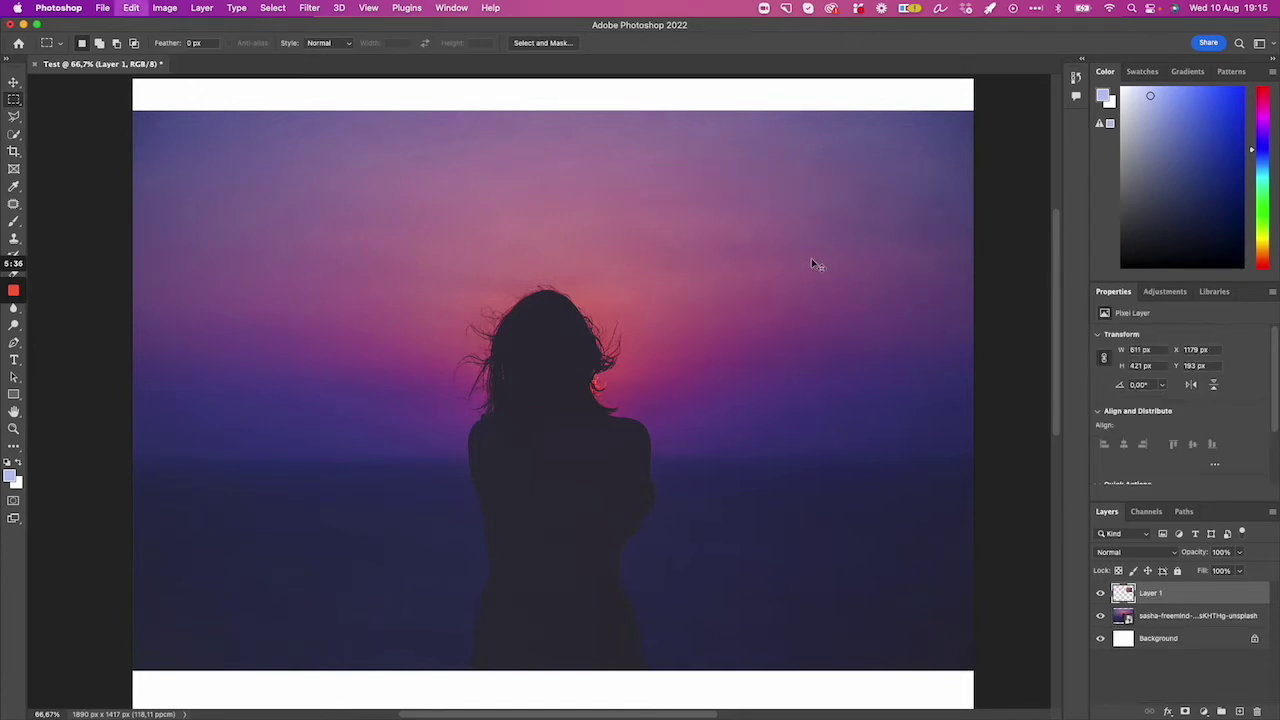
{"action": "key", "text": "v"}
{"action": "mouse_move", "coordinate": [818, 272]}
{"action": "left_mouse_down"}
{"action": "mouse_move", "coordinate": [273, 224]}
{"action": "mouse_move", "coordinate": [803, 290]}
{"action": "left_mouse_up"}
Undo the sky copy, dismiss the smart object error, and rasterize the photo layer.
{"action": "key", "text": "ctrl+z"}
{"action": "key", "text": "ctrl+z"}
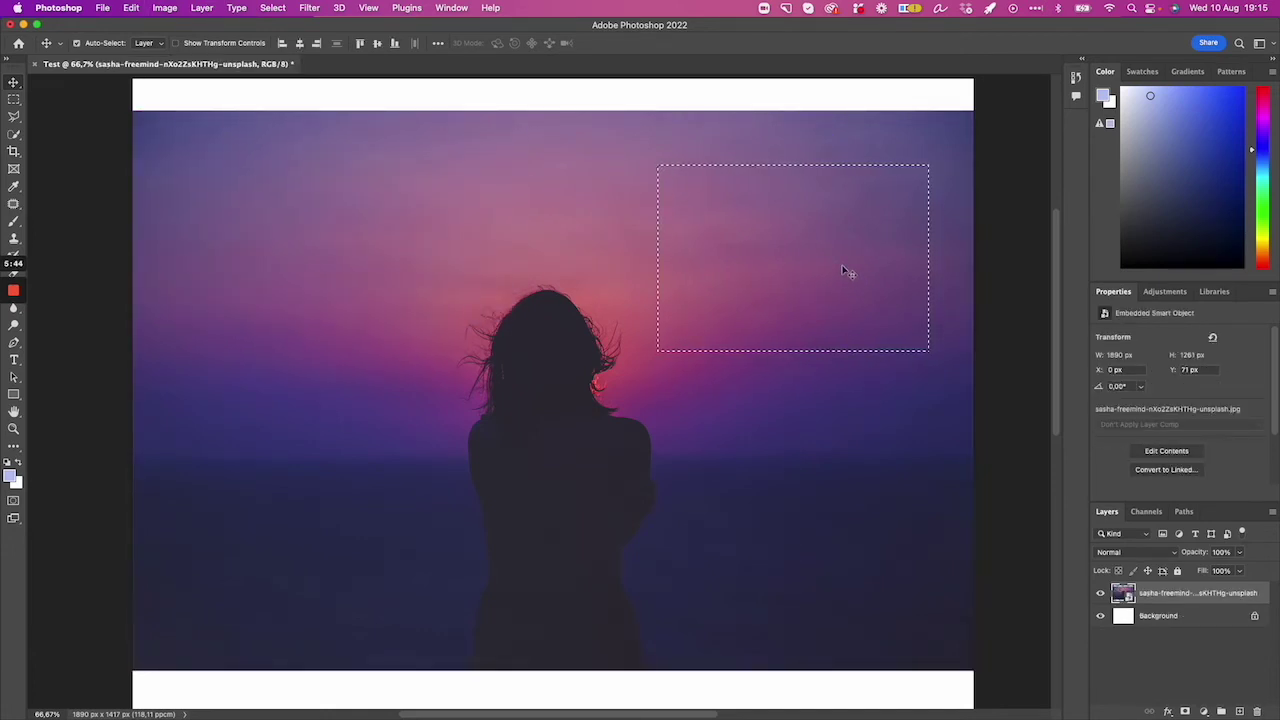
{"action": "key", "text": "BackSpace"}
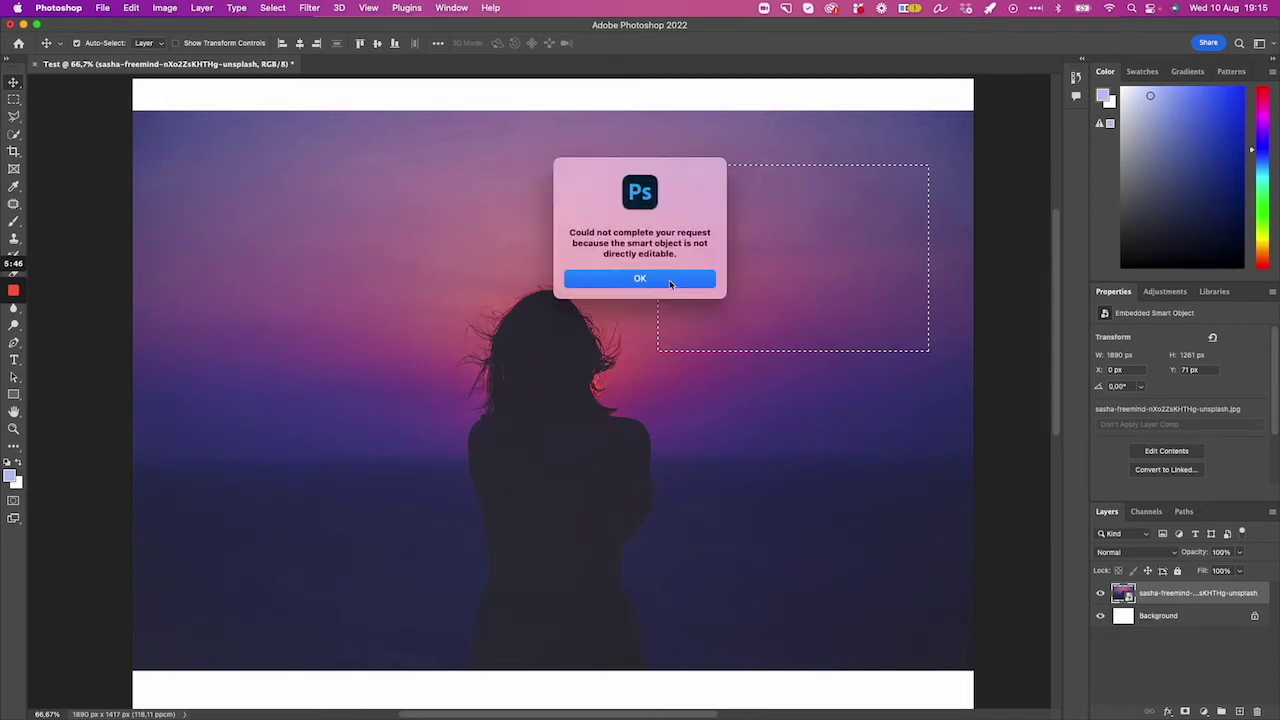
{"action": "left_click", "coordinate": [670, 281]}
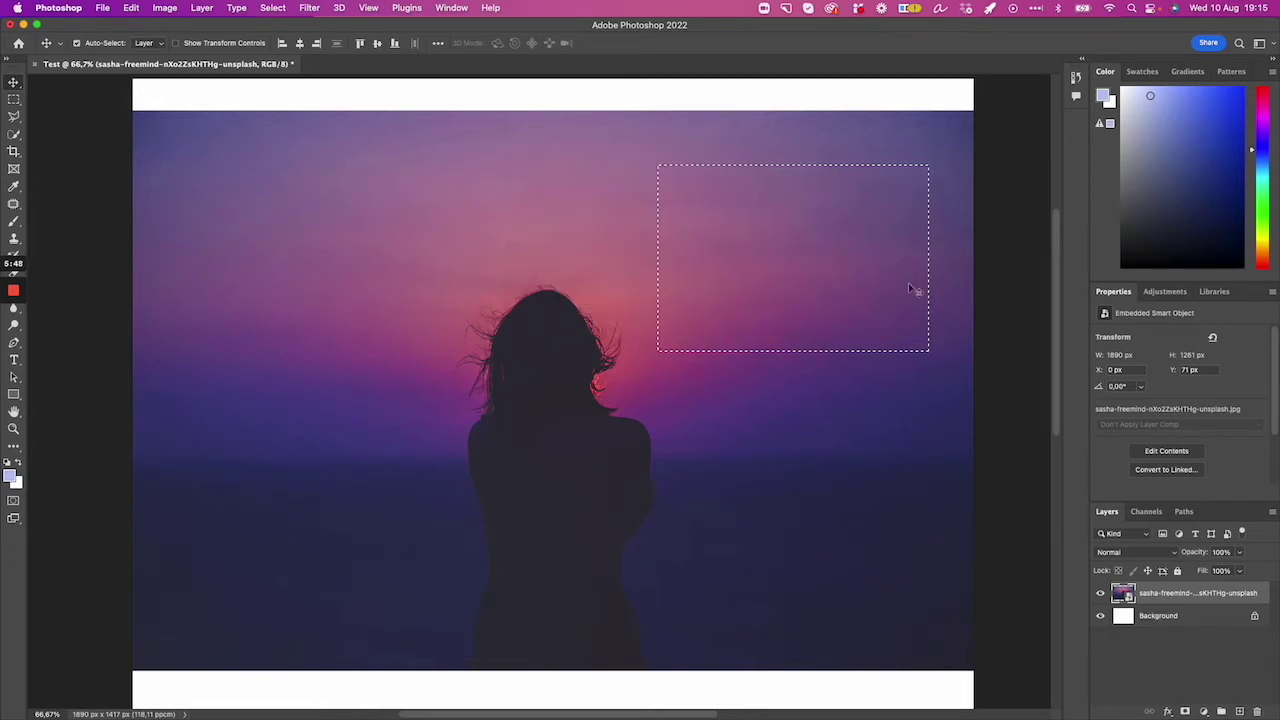
{"action": "right_click", "coordinate": [1185, 595]}
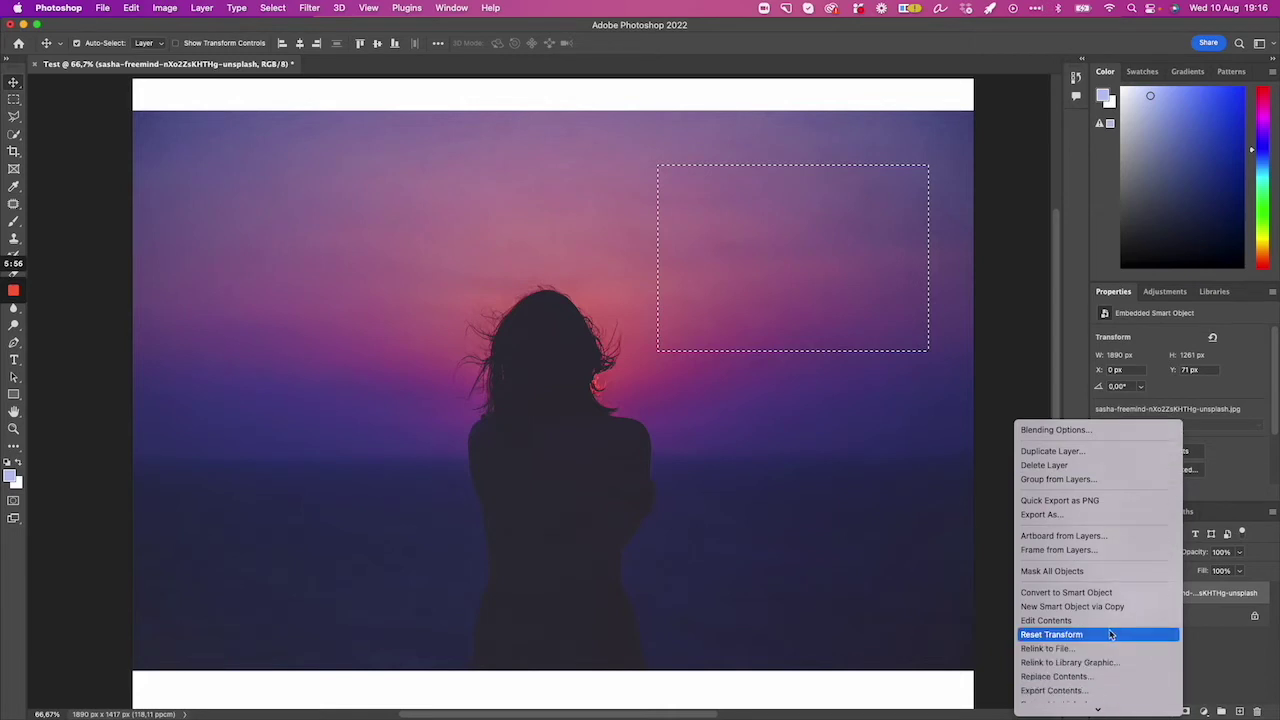
{"action": "scroll", "coordinate": [1105, 612], "scroll_direction": "down", "scroll_amount": 3}
{"action": "scroll", "coordinate": [1100, 600], "scroll_direction": "down", "scroll_amount": 3}
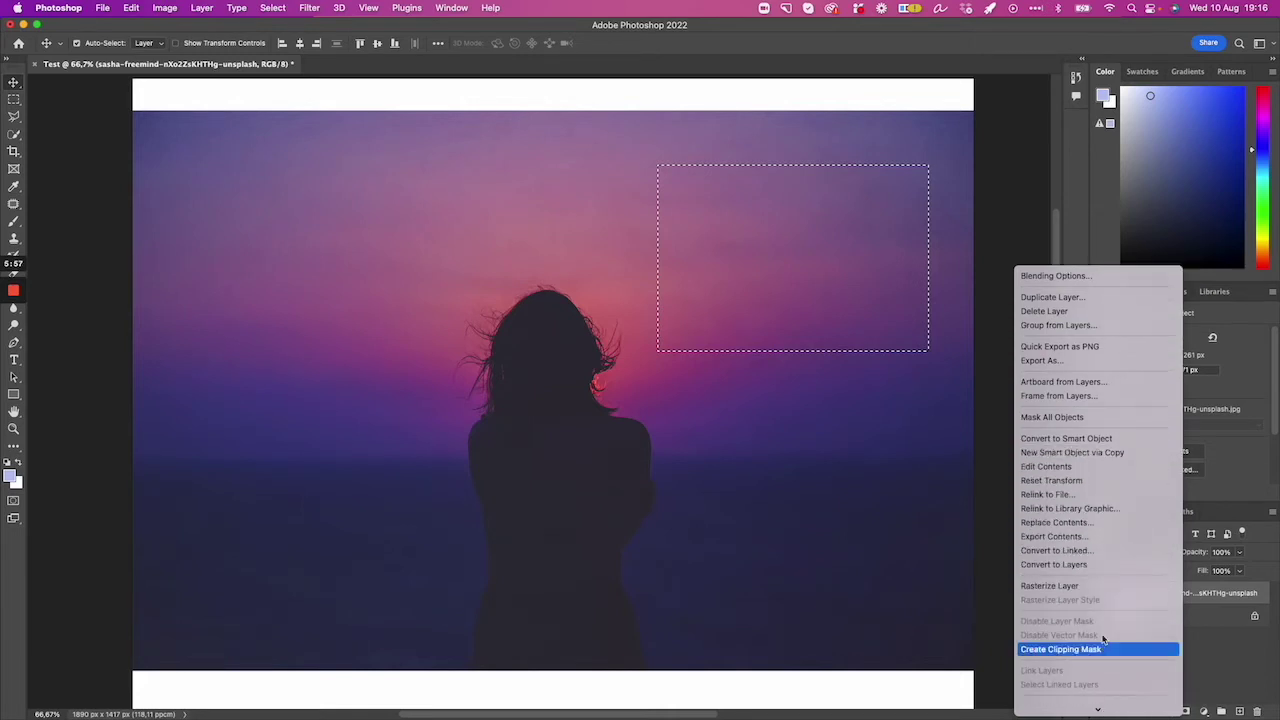
{"action": "left_click", "coordinate": [1095, 587]}
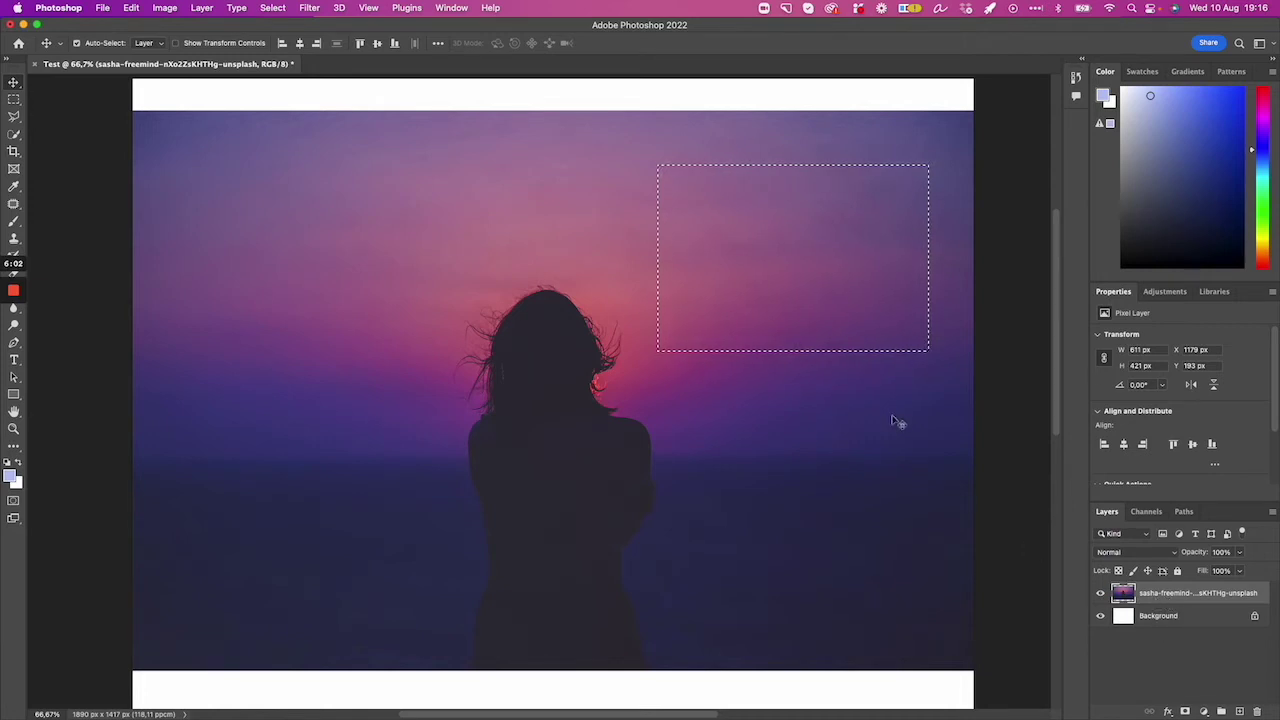
Test a white fill on the selection, undo it, and deselect.
{"action": "key", "text": "super+BackSpace"}
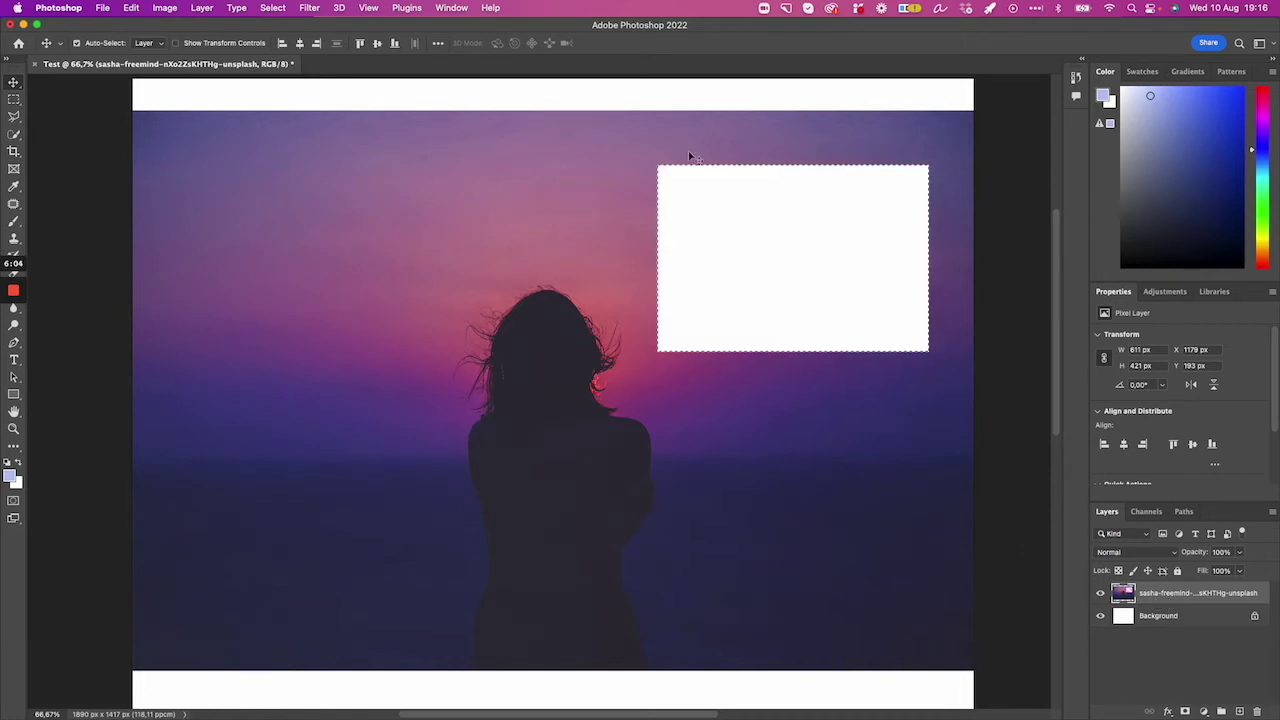
{"action": "key", "text": "super+z"}
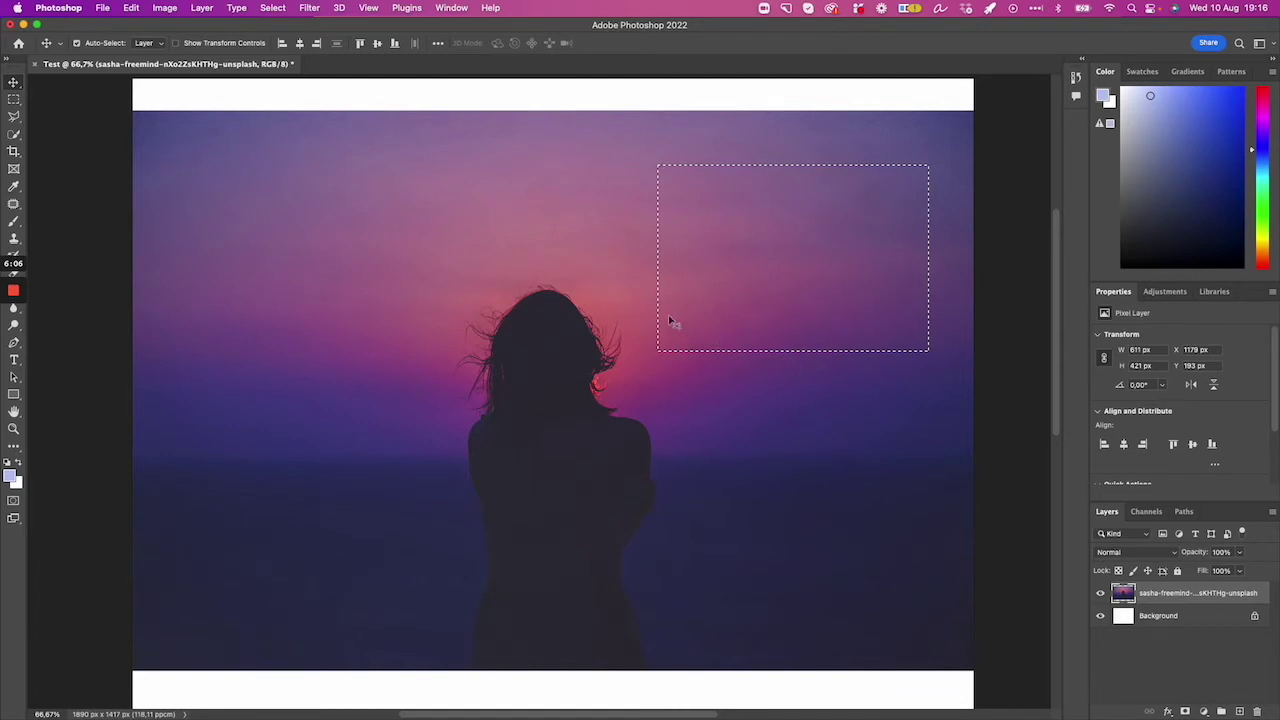
{"action": "key", "text": "m"}
{"action": "key", "text": "super+d"}
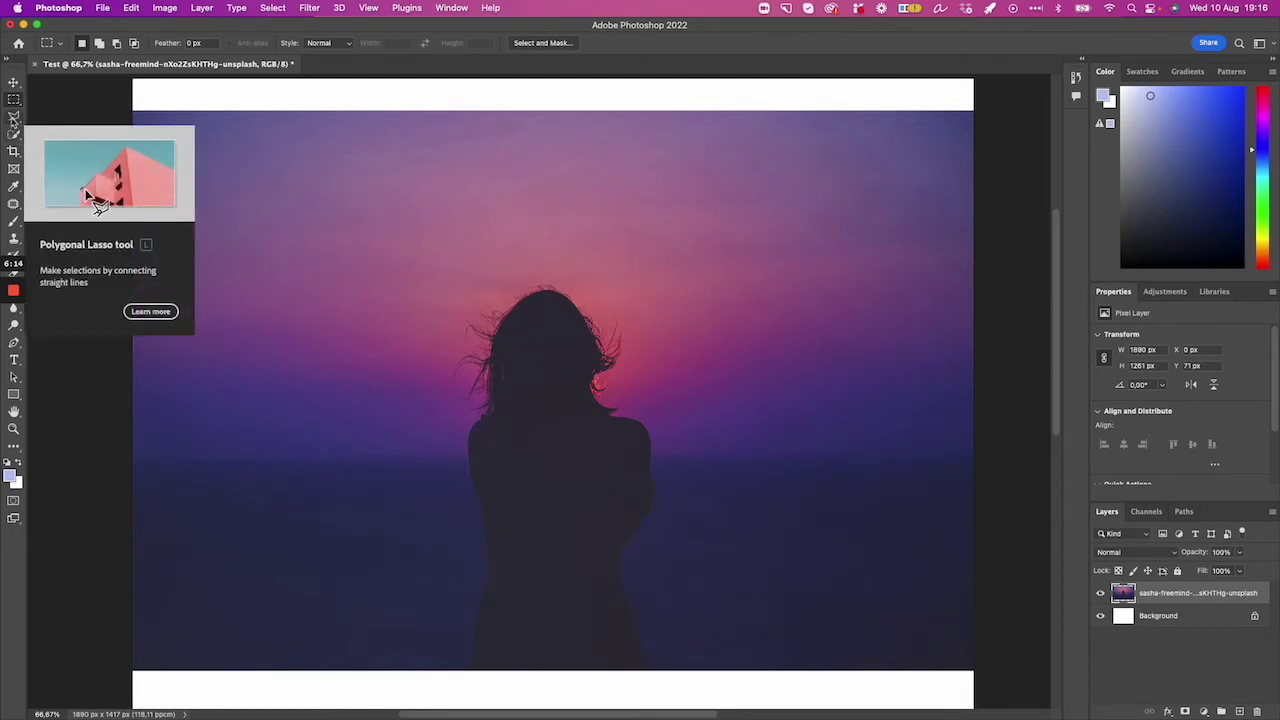
{"action": "left_click", "coordinate": [15, 120]}
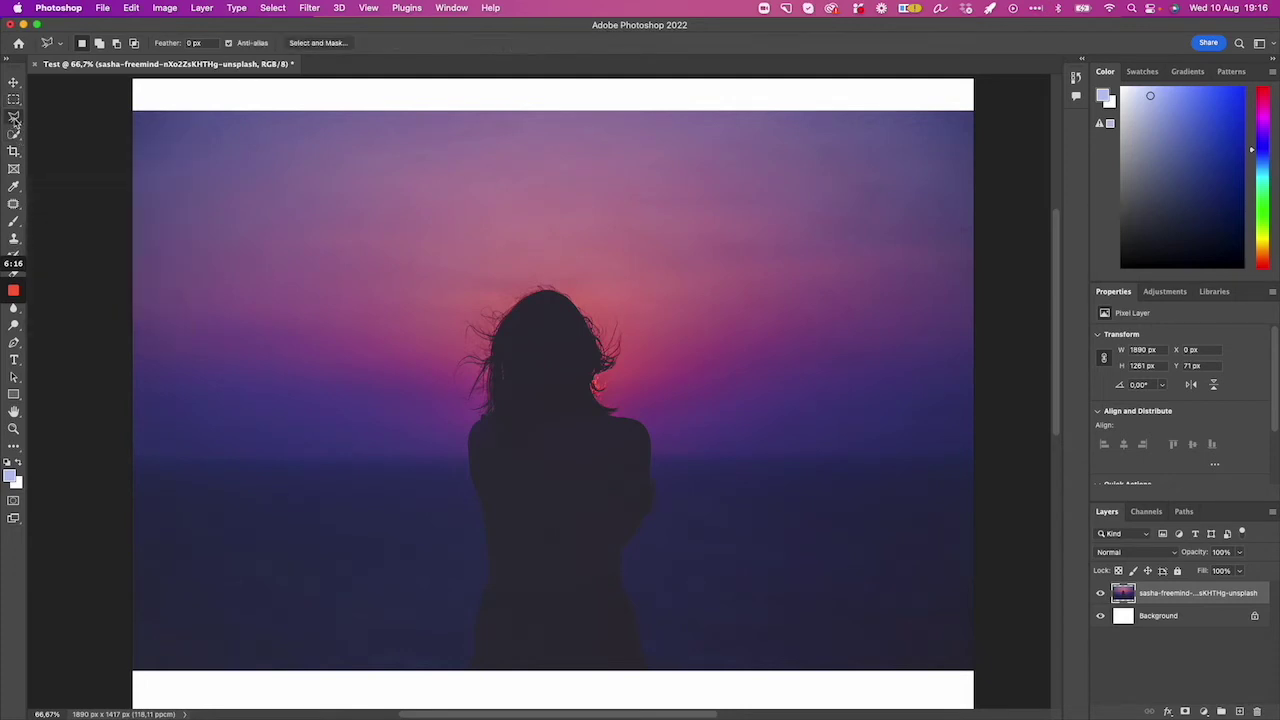
{"action": "left_click", "coordinate": [556, 292]}
{"action": "left_click", "coordinate": [535, 291]}
{"action": "scroll", "coordinate": [497, 413], "scroll_direction": "up", "scroll_amount": 2}
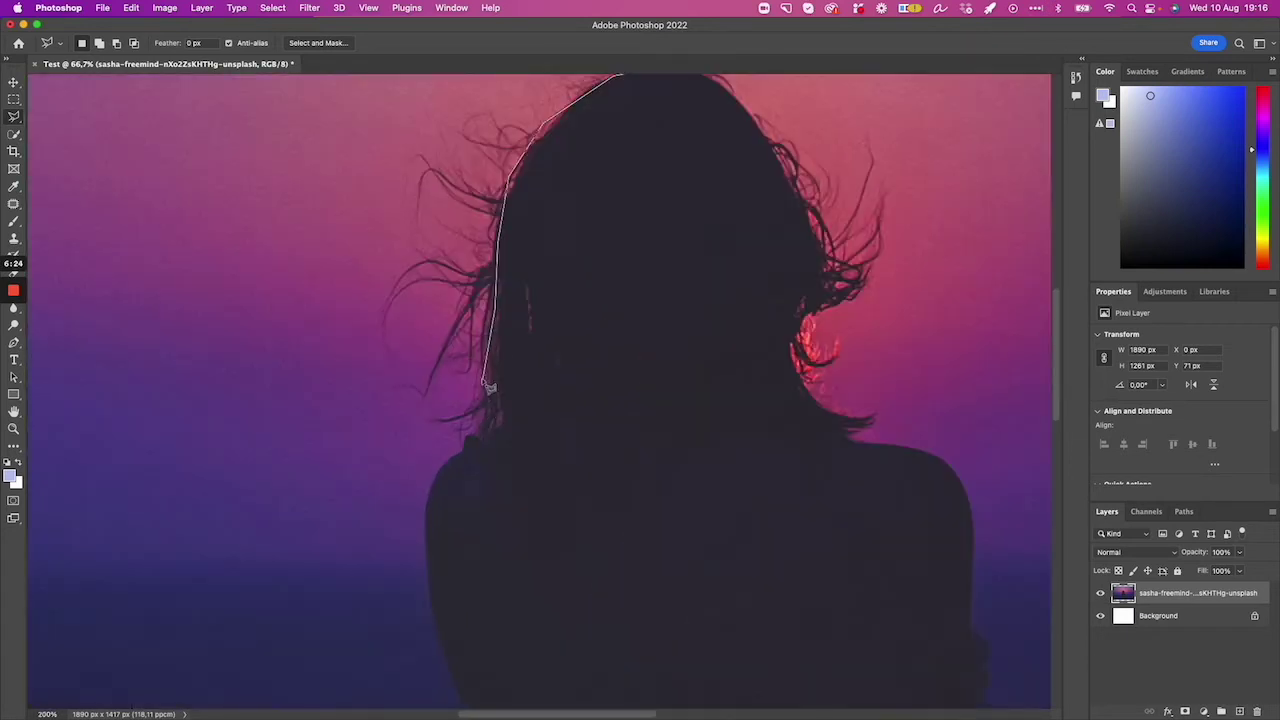
{"action": "left_click", "coordinate": [438, 420]}
{"action": "left_click", "coordinate": [400, 463]}
{"action": "left_click", "coordinate": [379, 540]}
{"action": "left_click", "coordinate": [393, 592]}
{"action": "left_click", "coordinate": [340, 655]}
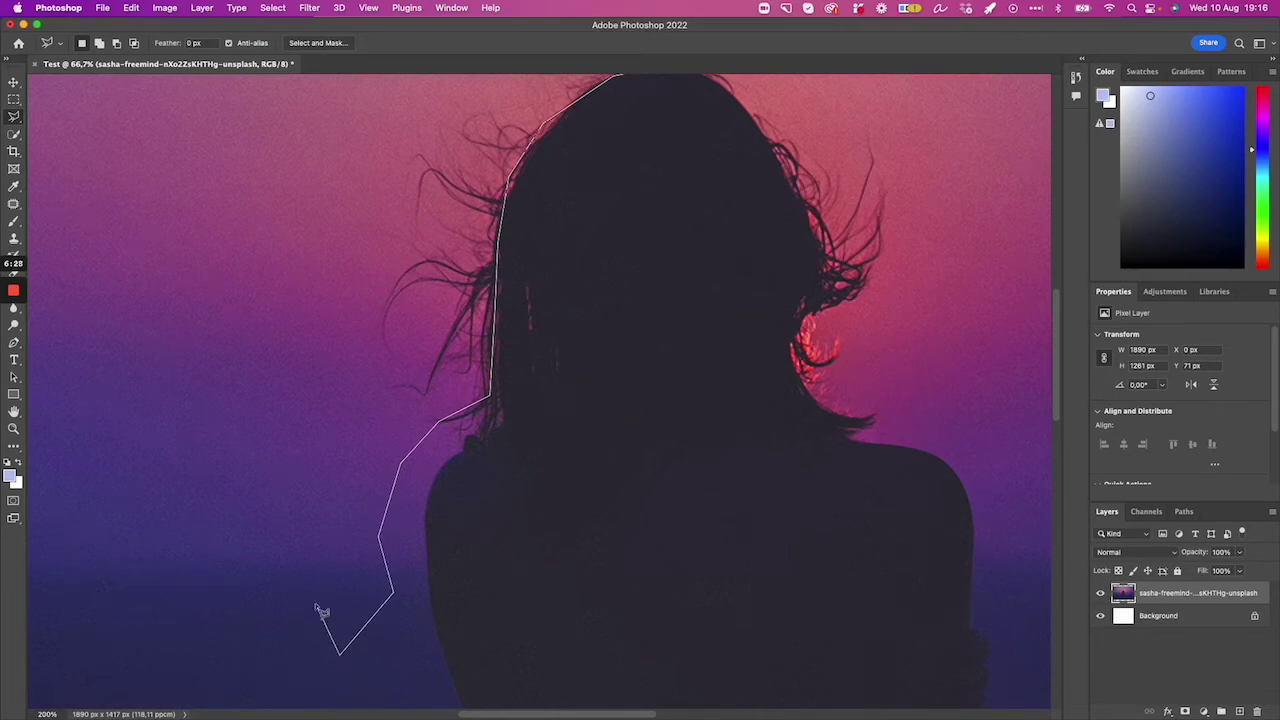
{"action": "scroll", "coordinate": [286, 243], "scroll_direction": "up", "scroll_amount": 5}
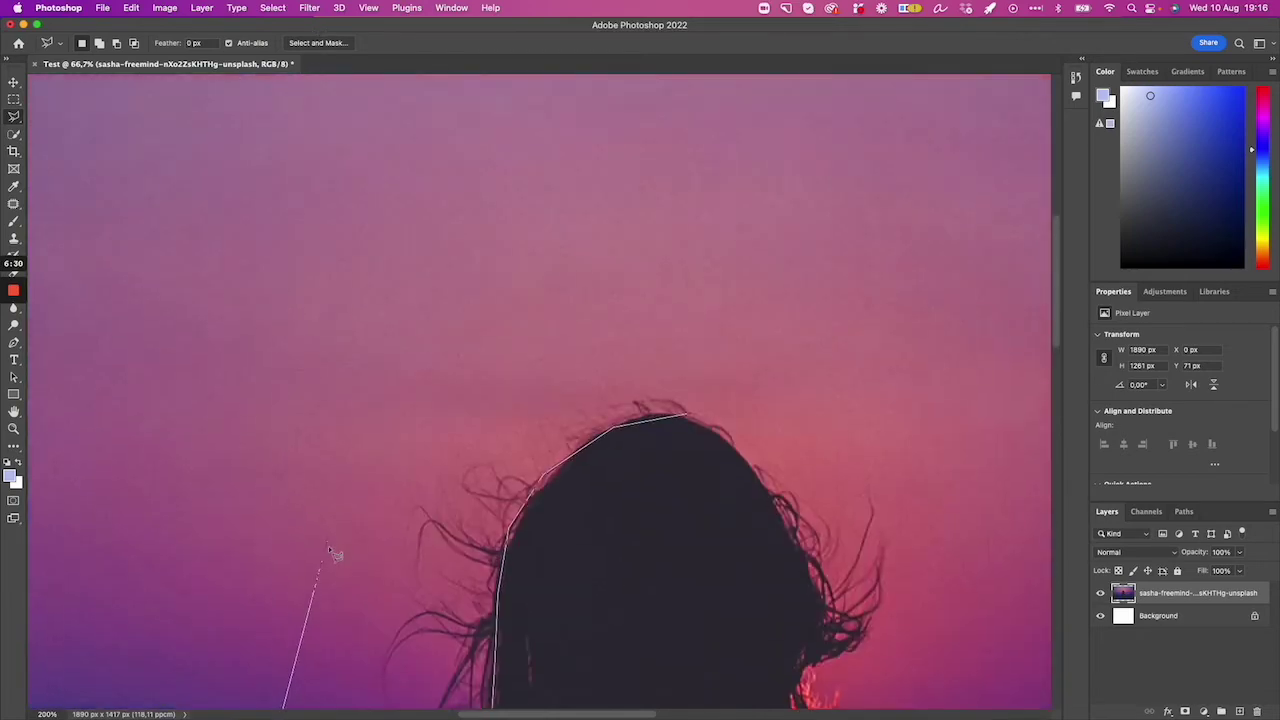
{"action": "left_click", "coordinate": [370, 335]}
{"action": "double_click", "coordinate": [657, 249]}
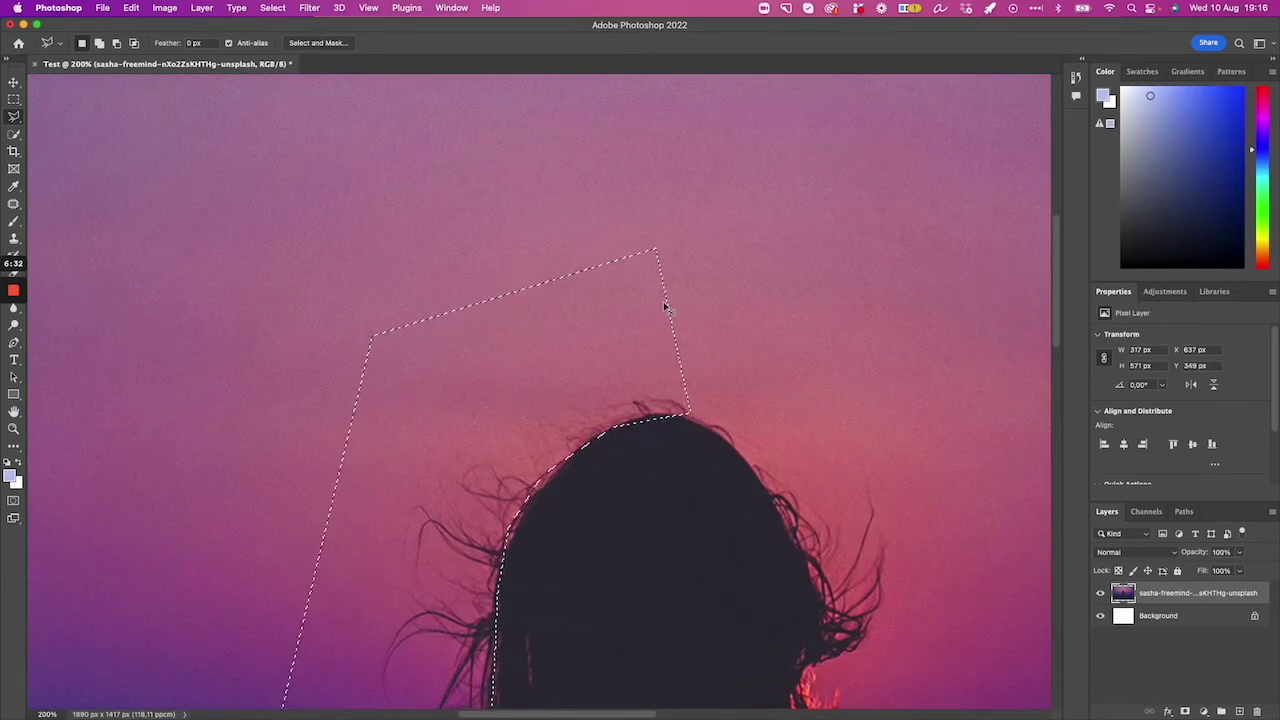
{"action": "key", "text": "super+minus"}
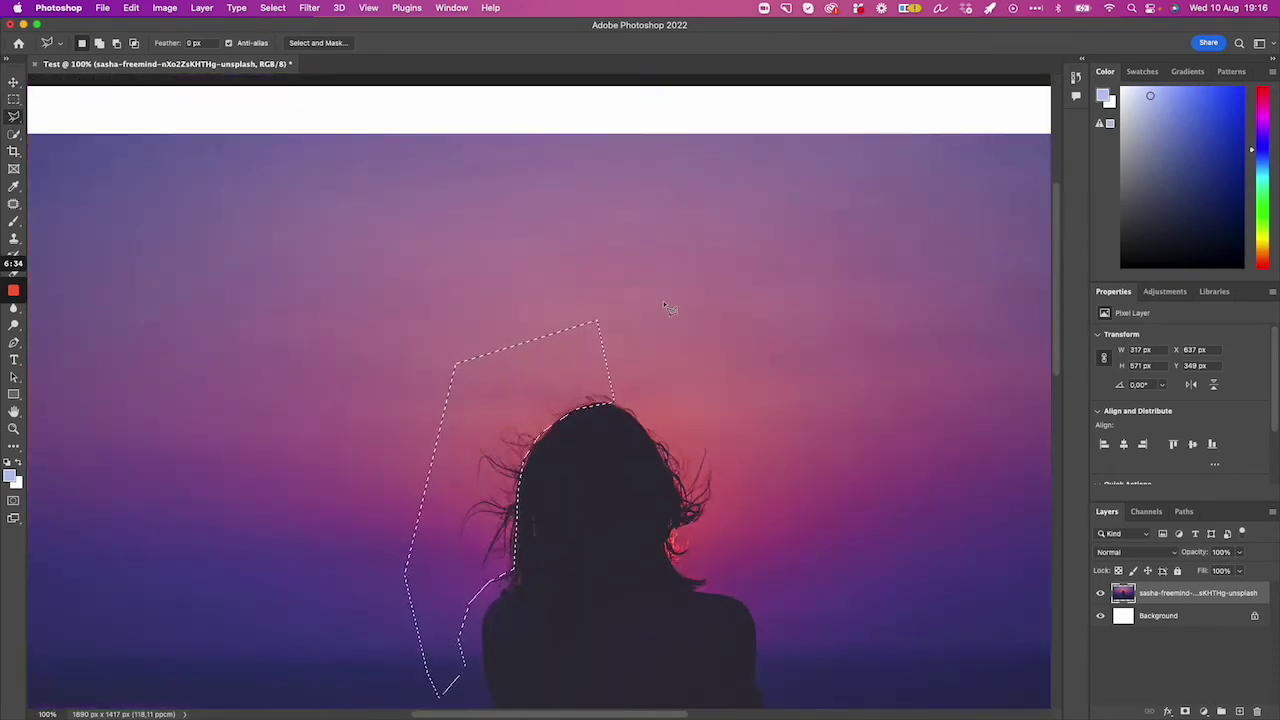
{"action": "scroll", "coordinate": [665, 307], "scroll_direction": "left", "scroll_amount": 2}
{"action": "scroll", "coordinate": [670, 306], "scroll_direction": "down", "scroll_amount": 3}
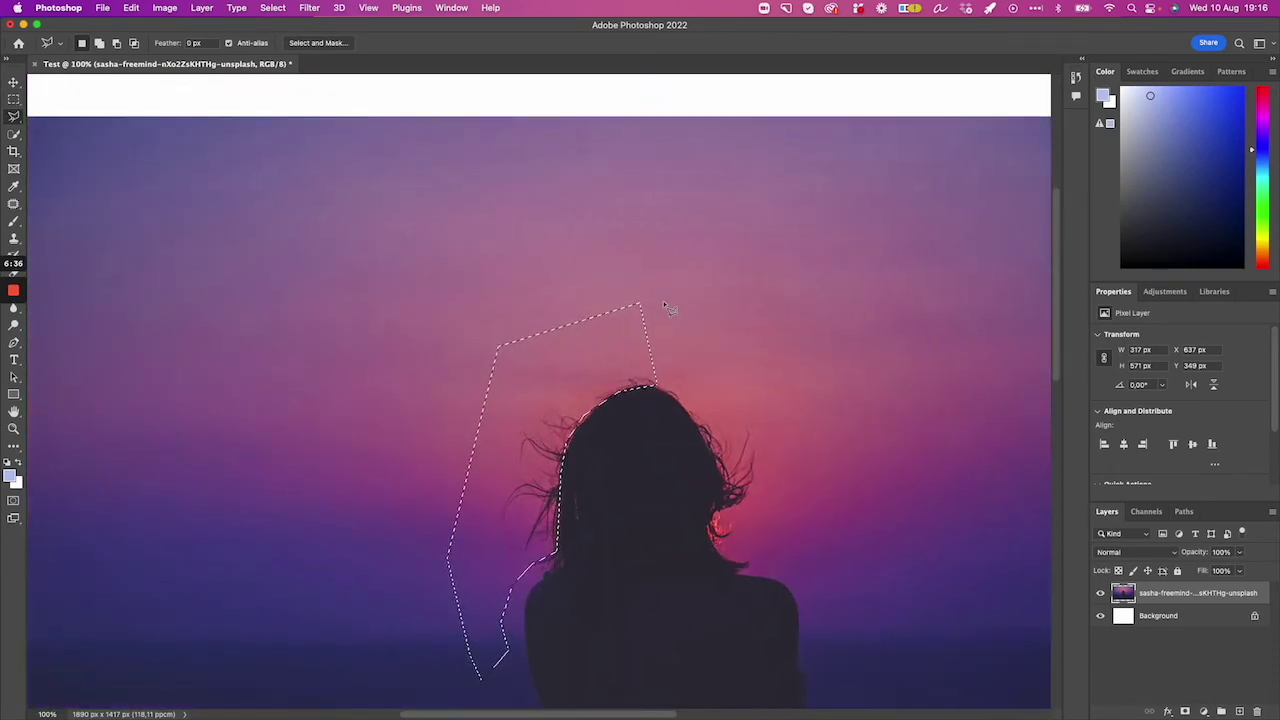
{"action": "scroll", "coordinate": [560, 375], "scroll_direction": "down", "scroll_amount": 3}
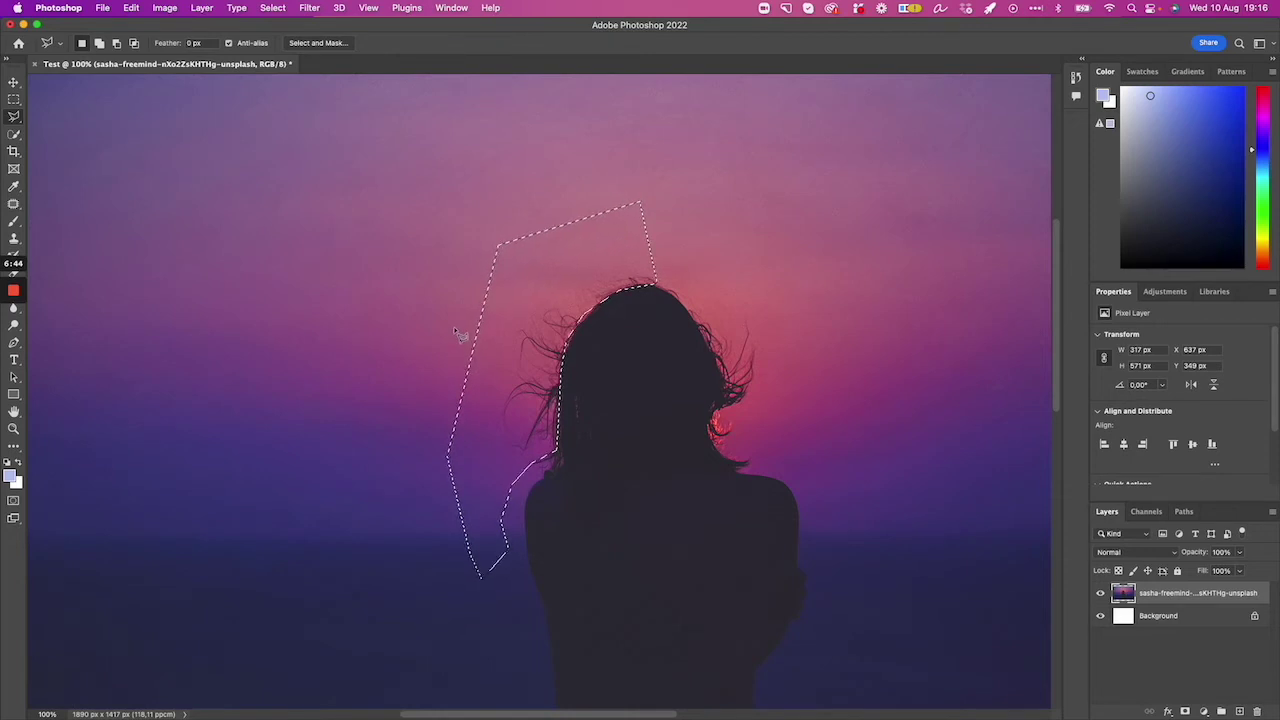
{"action": "key", "text": "Delete"}
{"action": "key", "text": "ctrl+z"}
{"action": "right_click", "coordinate": [14, 116]}
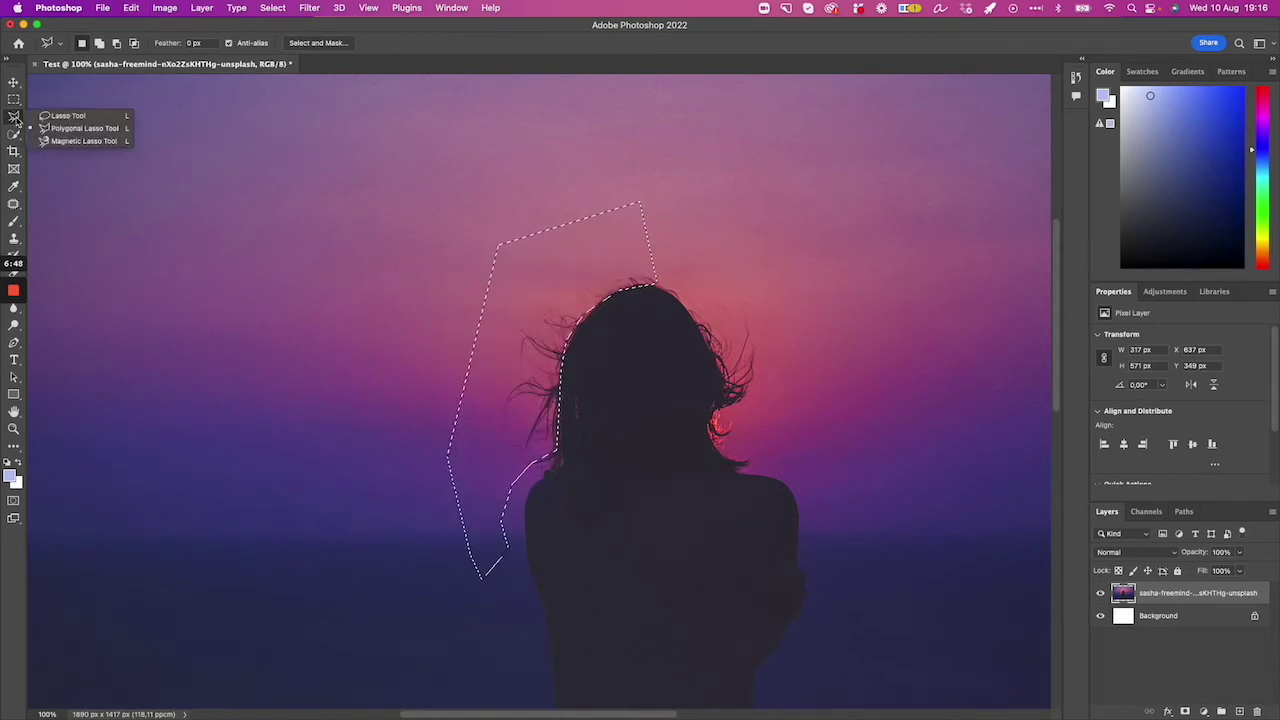
{"action": "left_click", "coordinate": [66, 128]}
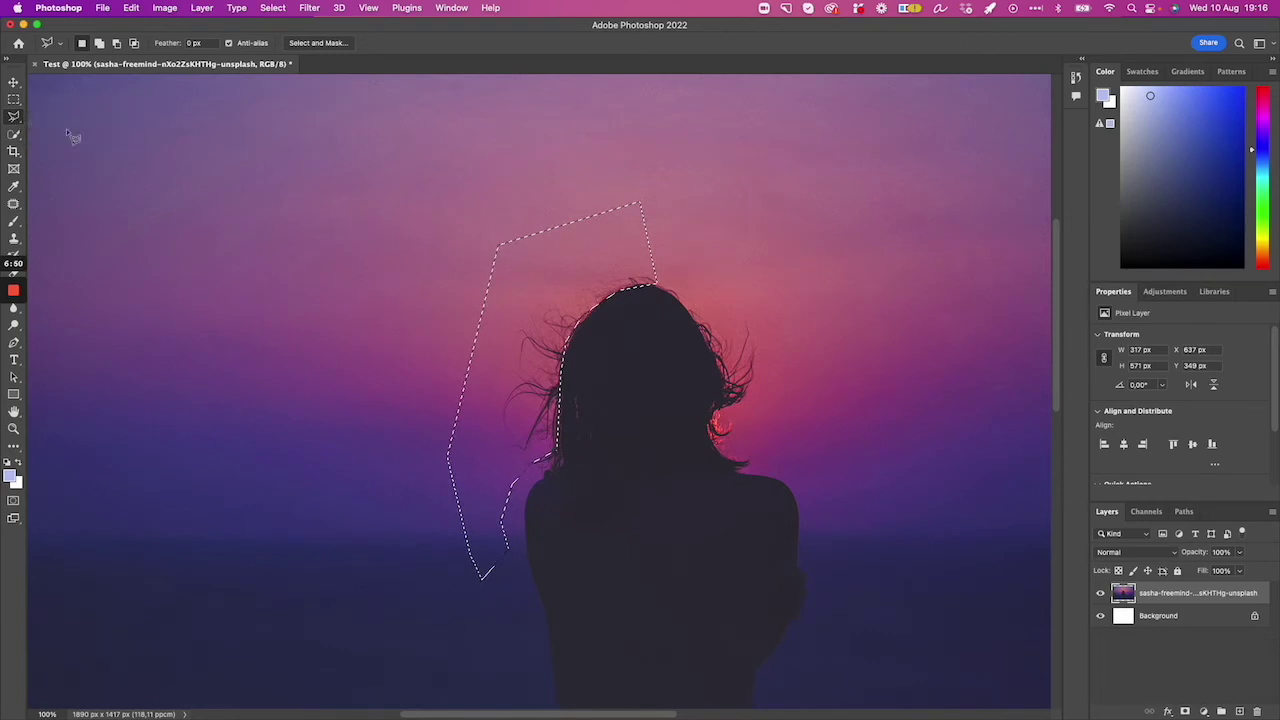
{"action": "key", "text": "ctrl+d"}
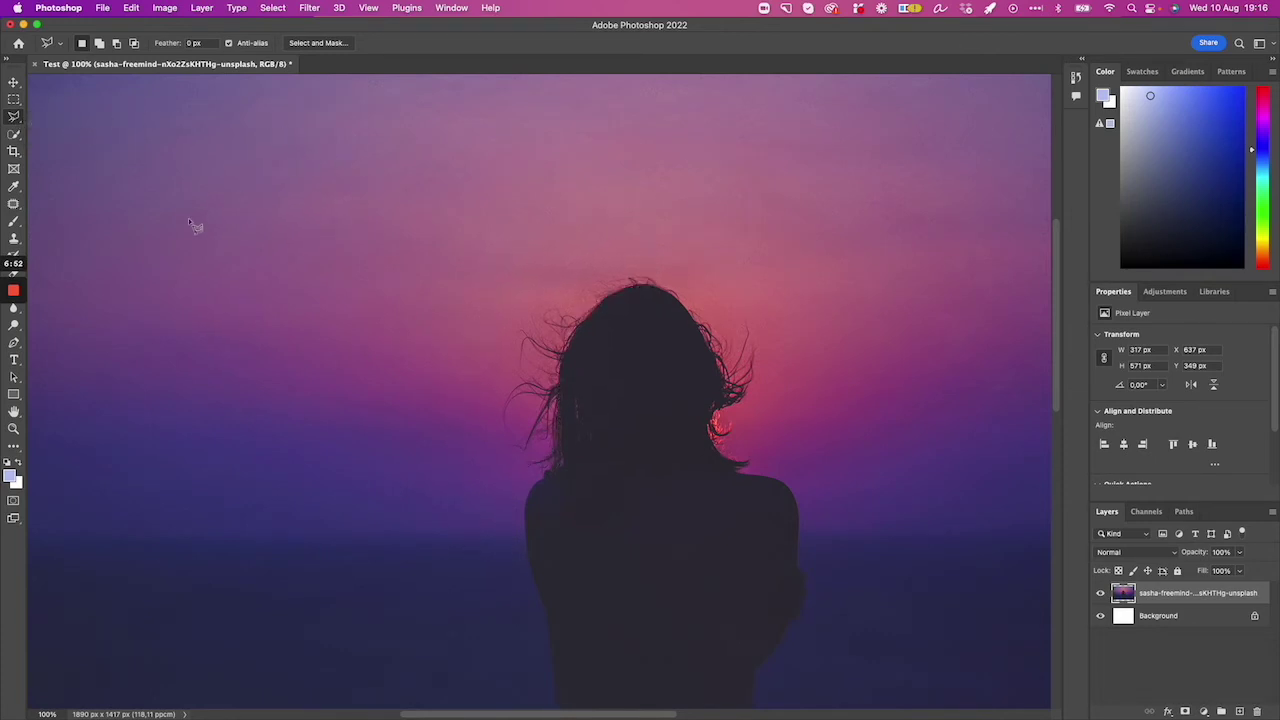
{"action": "left_click", "coordinate": [188, 217]}
{"action": "left_click", "coordinate": [228, 157]}
{"action": "left_click", "coordinate": [199, 151]}
{"action": "right_click", "coordinate": [14, 116]}
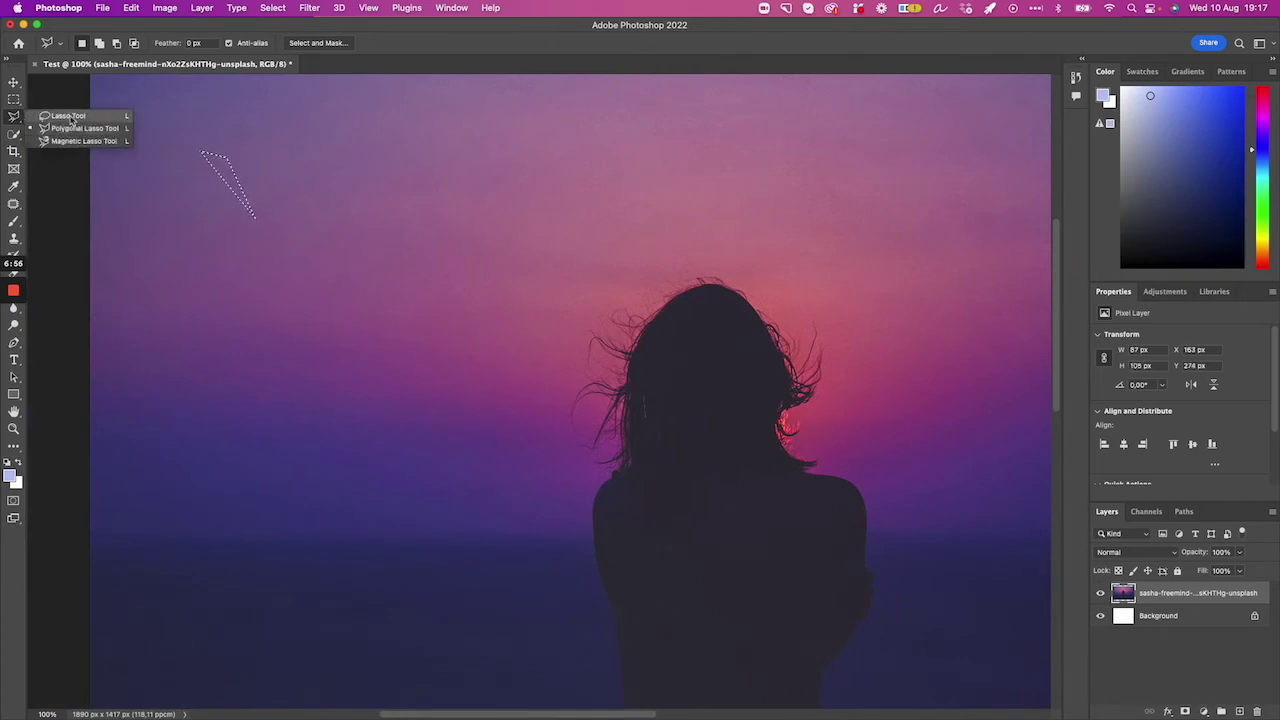
{"action": "left_click", "coordinate": [70, 120]}
{"action": "left_click_drag", "start_coordinate": [428, 184], "coordinate": [272, 250]}
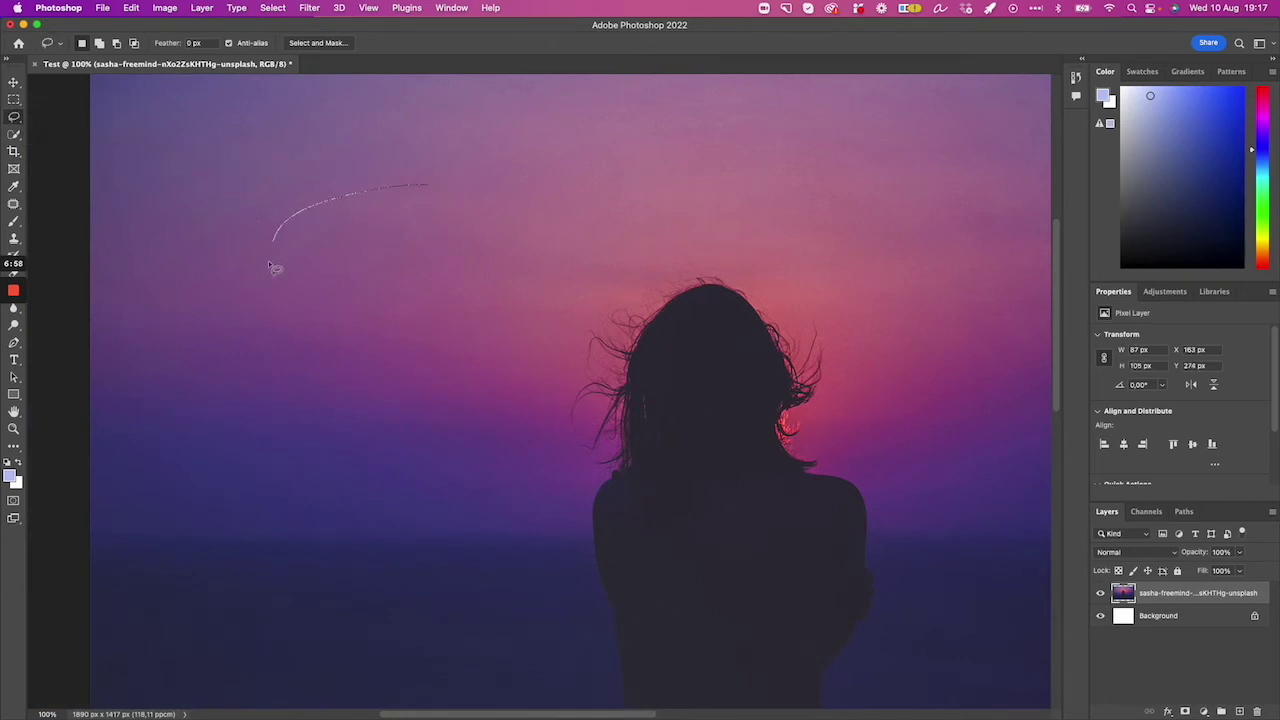
{"action": "left_click_drag", "start_coordinate": [388, 405], "coordinate": [506, 195]}
{"action": "mouse_move", "coordinate": [491, 269]}
{"action": "left_mouse_down"}
{"action": "mouse_move", "coordinate": [461, 311]}
{"action": "mouse_move", "coordinate": [340, 293]}
{"action": "left_mouse_up"}
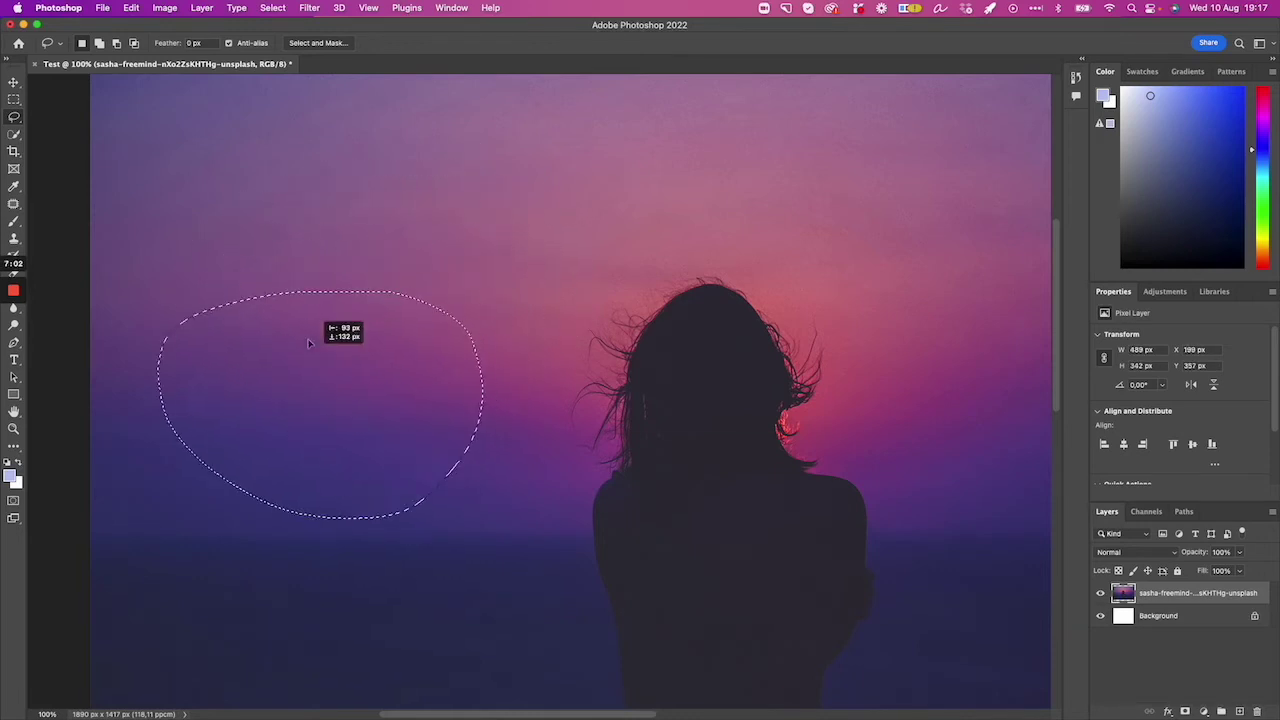
{"action": "left_click_drag", "start_coordinate": [398, 295], "coordinate": [361, 408]}
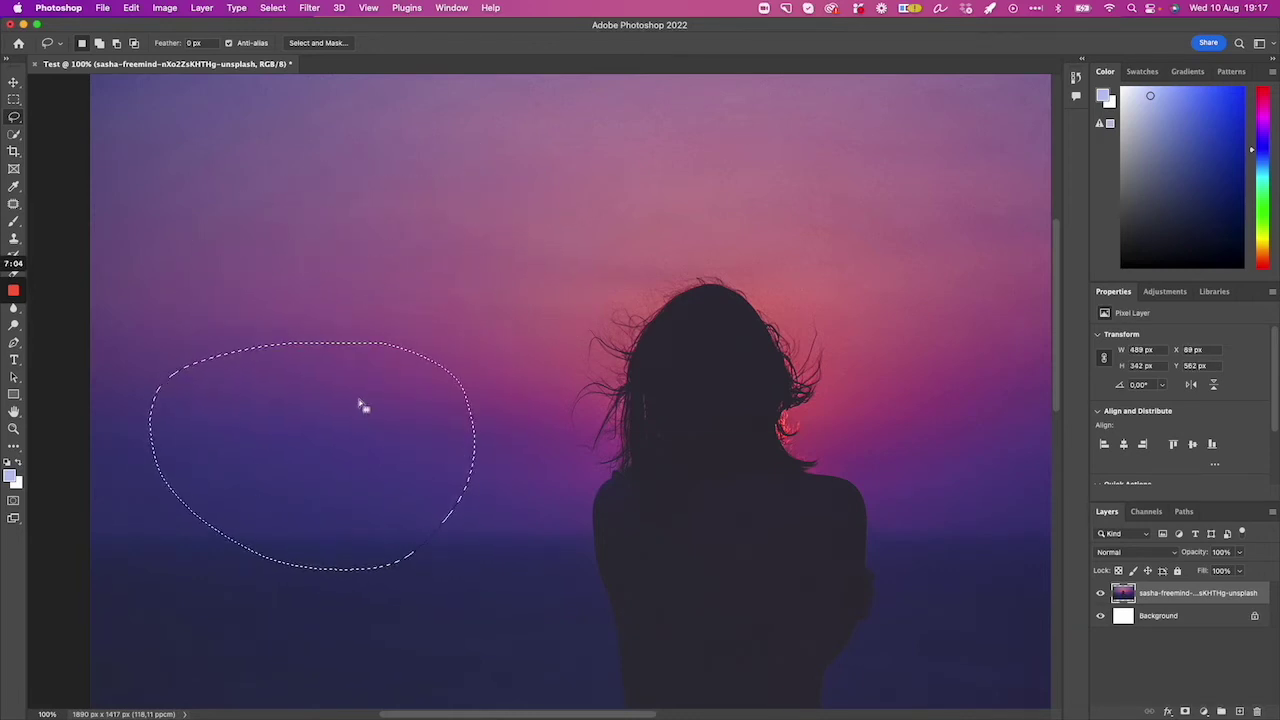
{"action": "left_click_drag", "start_coordinate": [390, 355], "coordinate": [434, 317]}
{"action": "left_click_drag", "start_coordinate": [202, 152], "coordinate": [255, 216]}
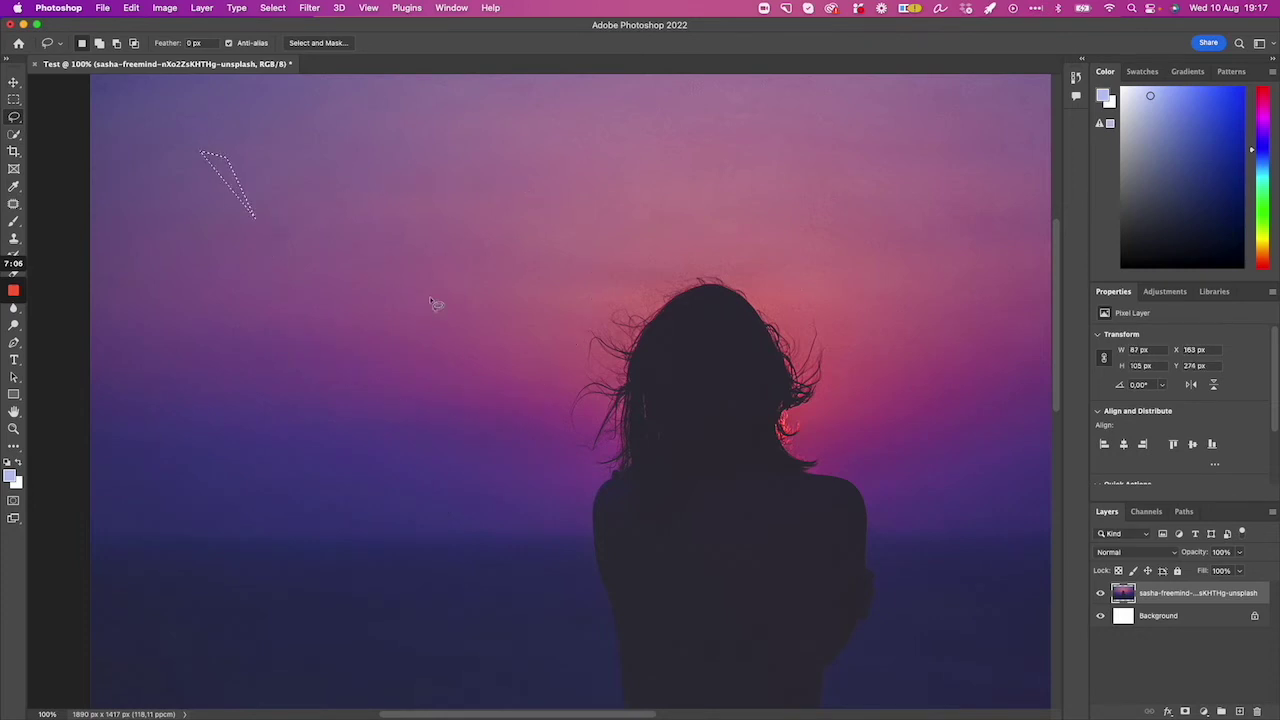
{"action": "key", "text": "m"}
{"action": "left_click", "coordinate": [409, 284]}
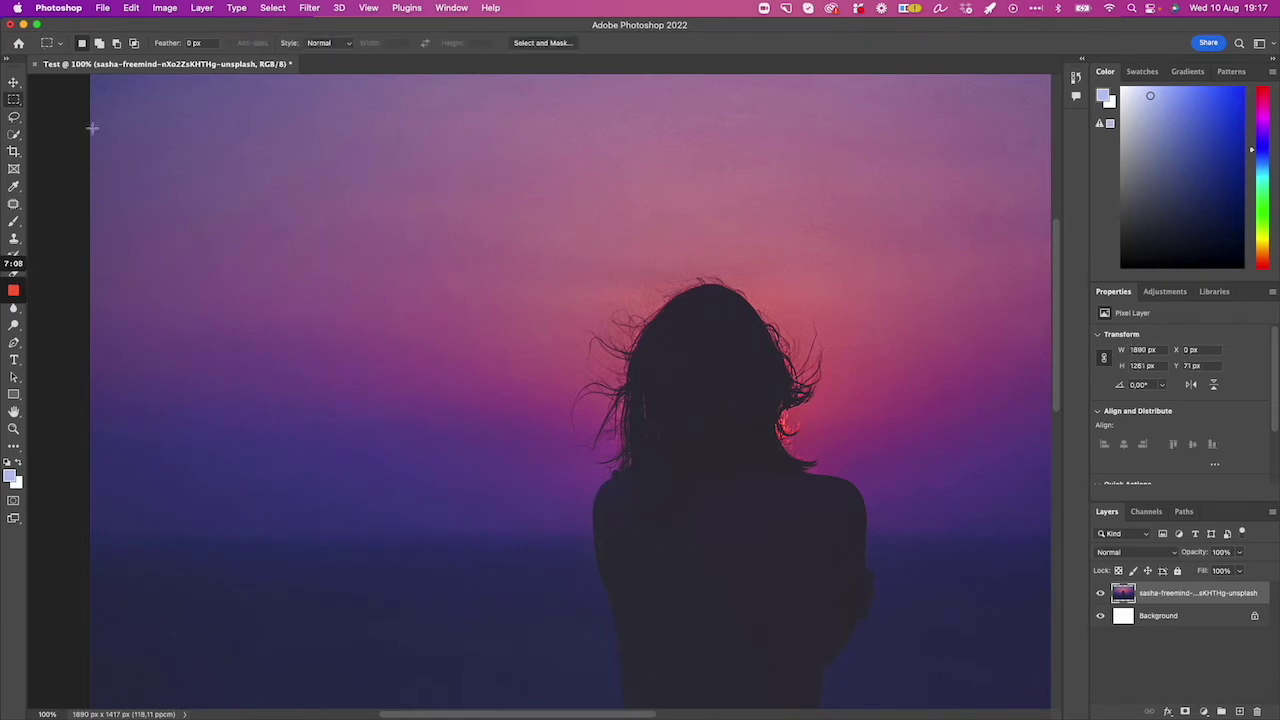
{"action": "left_click", "coordinate": [14, 134]}
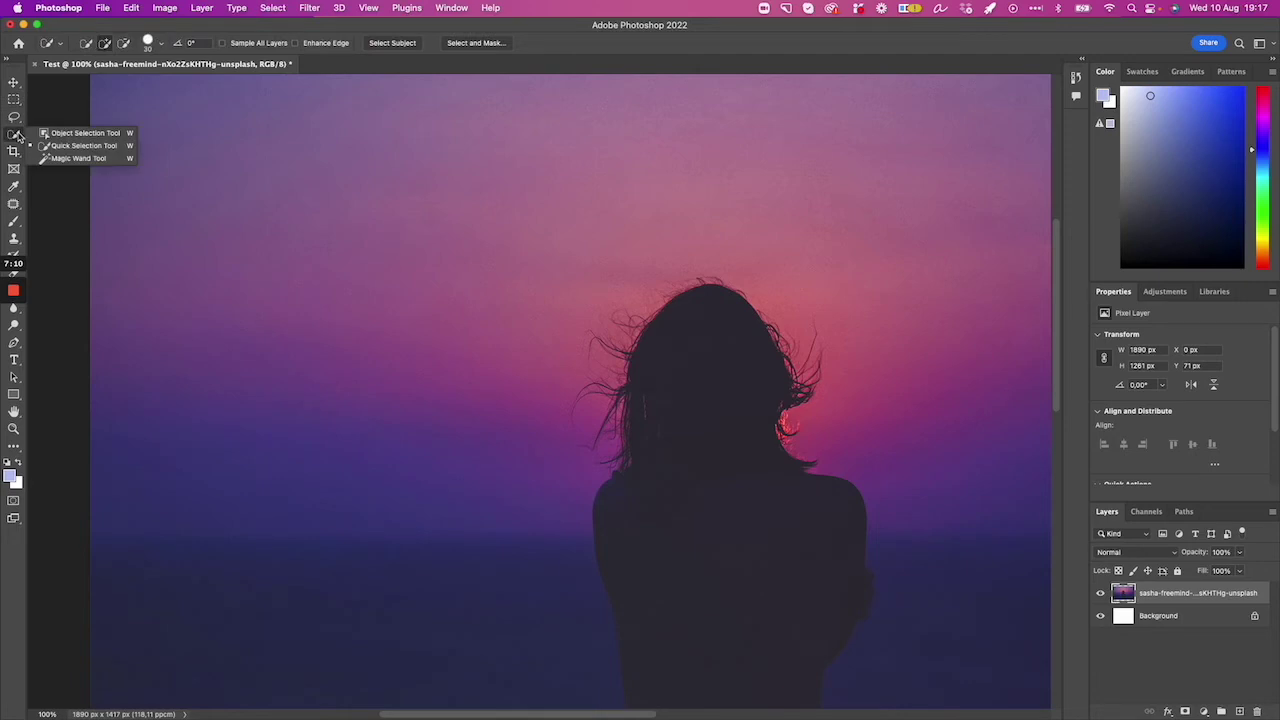
Select the silhouette with the Magic Wand, change Tolerance from 32 to 10, and deselect.
{"action": "left_click", "coordinate": [80, 158]}
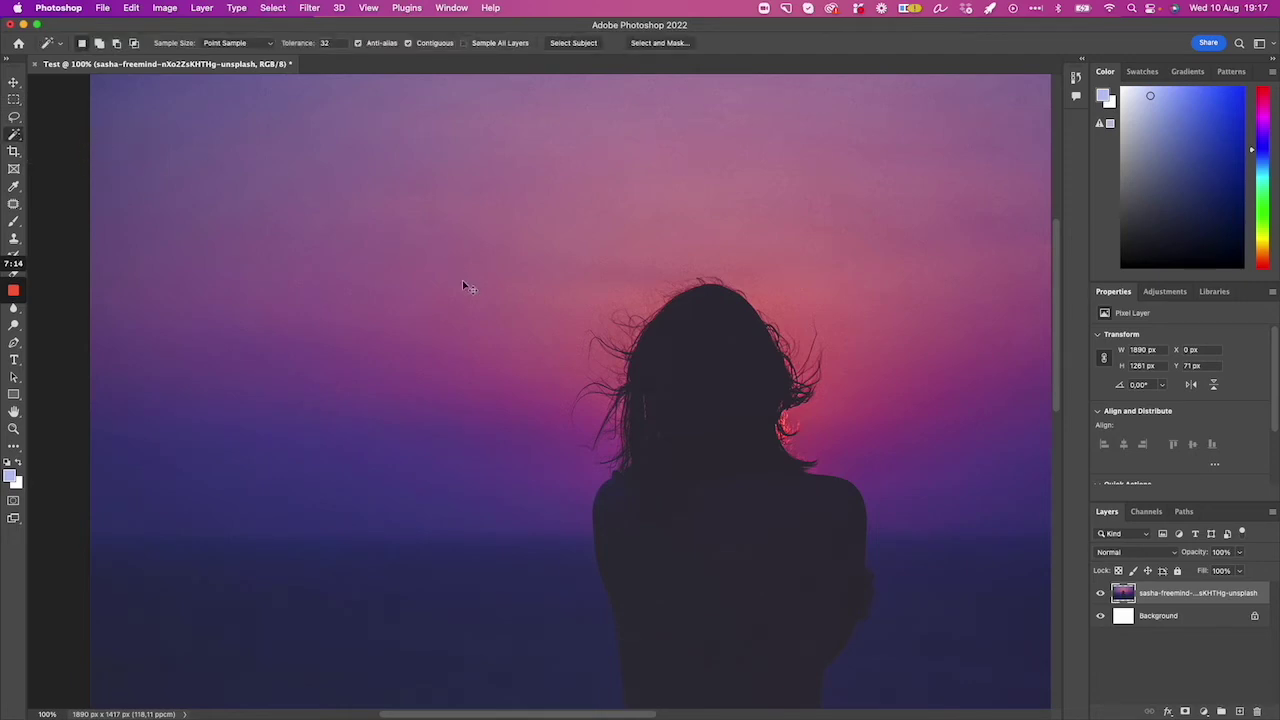
{"action": "key", "text": "super+minus"}
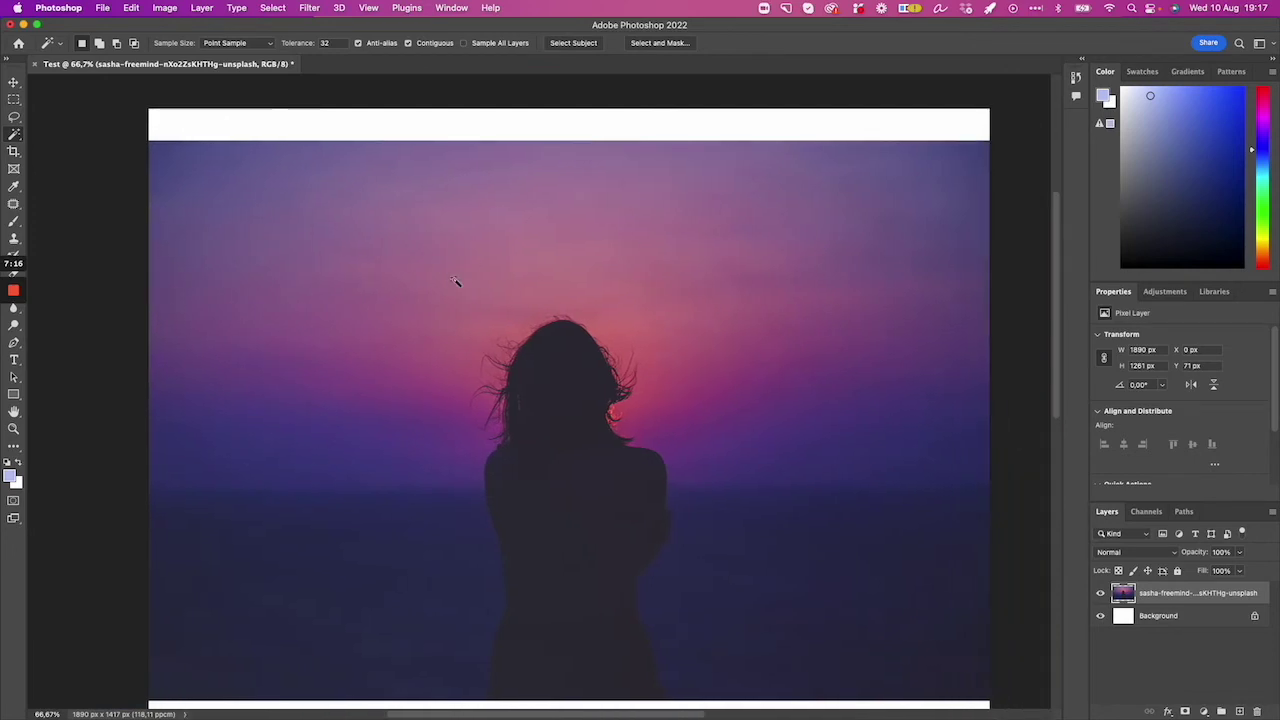
{"action": "scroll", "coordinate": [455, 282], "scroll_direction": "down", "scroll_amount": 2}
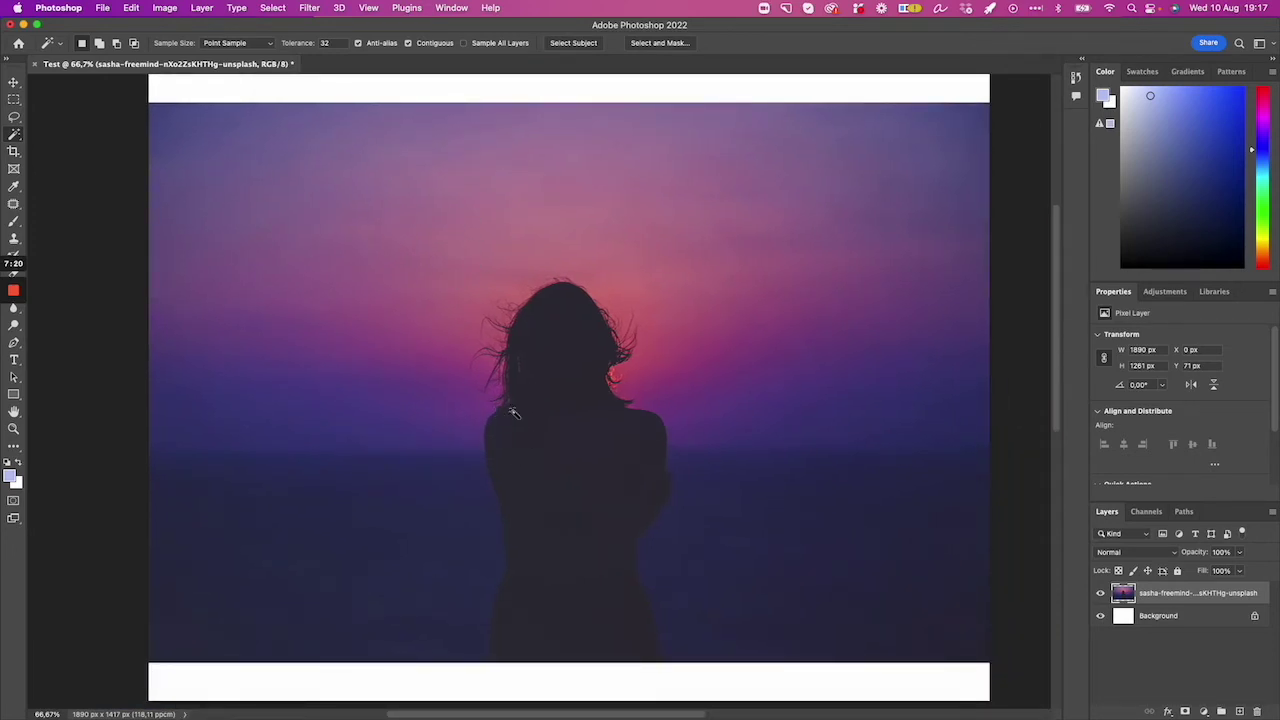
{"action": "left_click", "coordinate": [587, 446]}
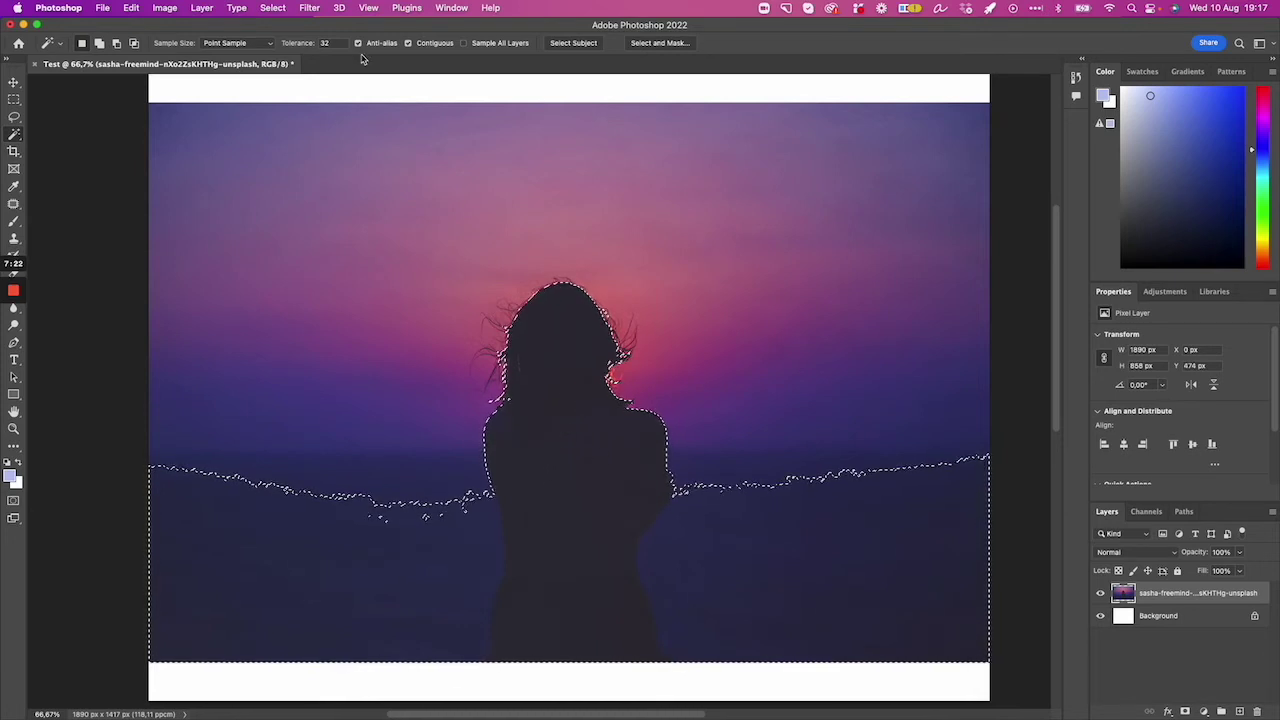
{"action": "left_click", "coordinate": [322, 45]}
{"action": "left_click", "coordinate": [628, 424]}
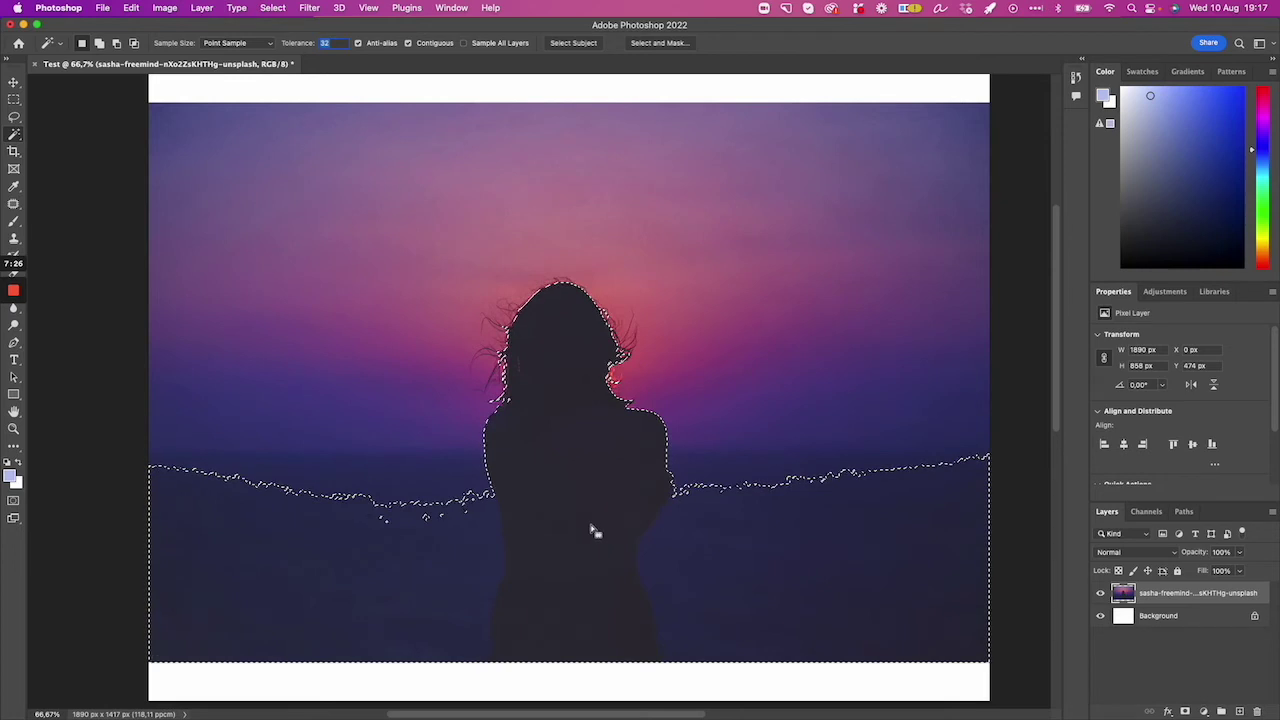
{"action": "type", "text": "10"}
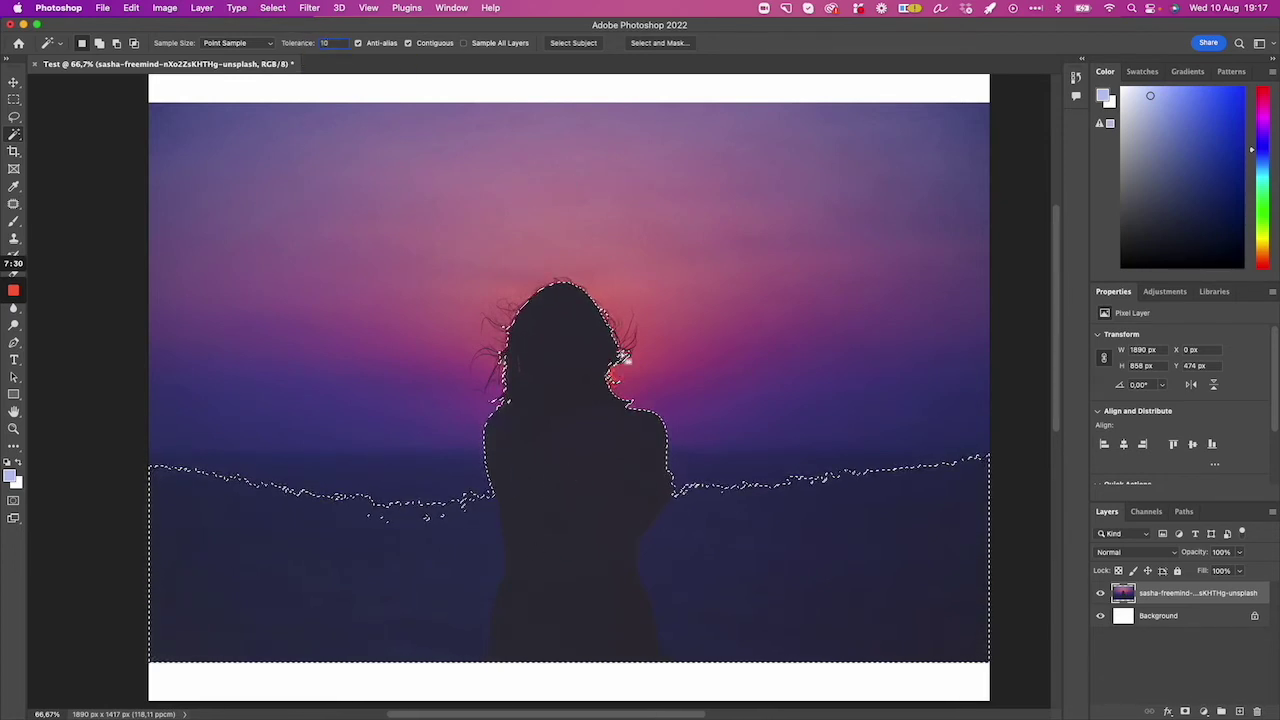
{"action": "key", "text": "super+d"}
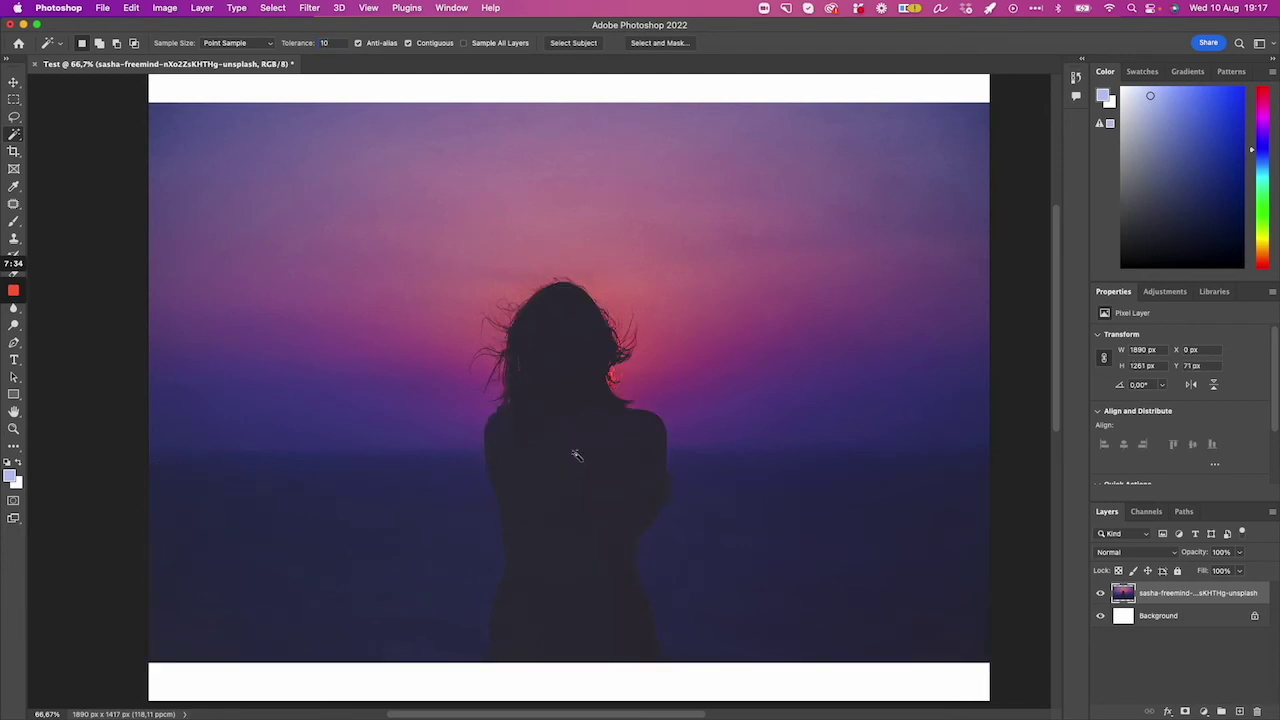
Magic-wand select the woman's silhouette and zoom in on her hair edges.
{"action": "left_click", "coordinate": [562, 455]}
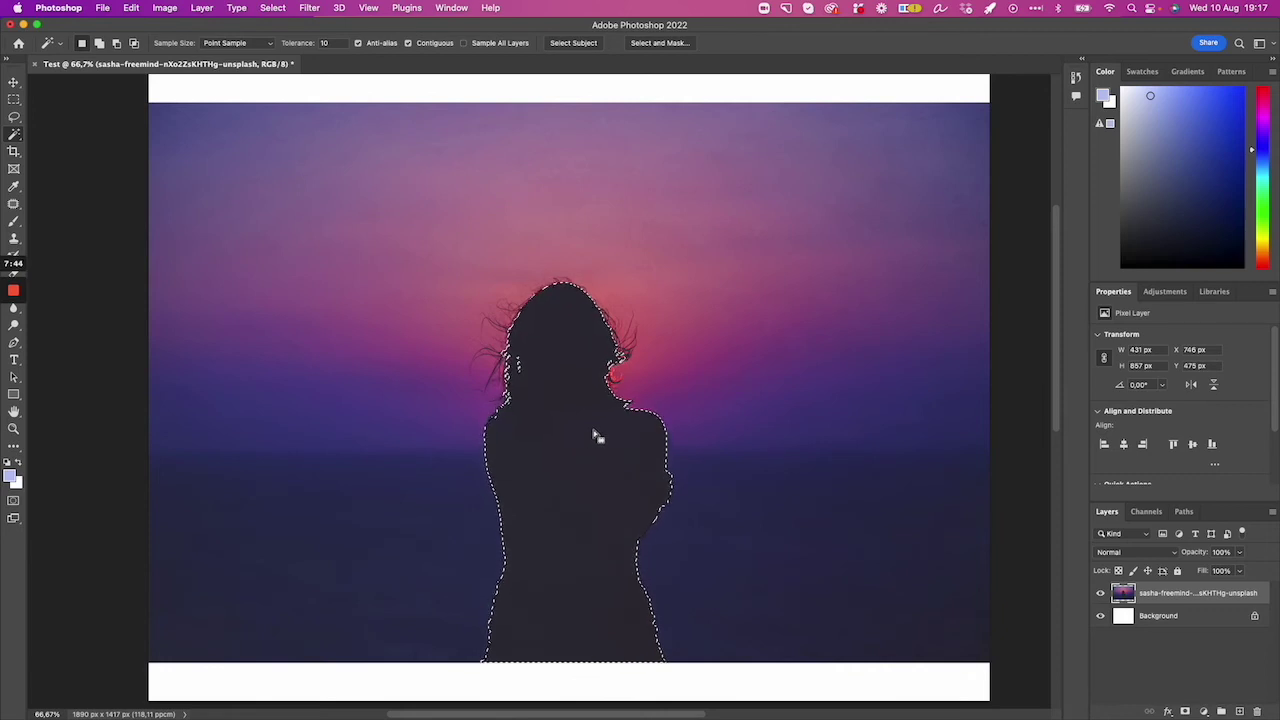
{"action": "key", "text": "ctrl+plus"}
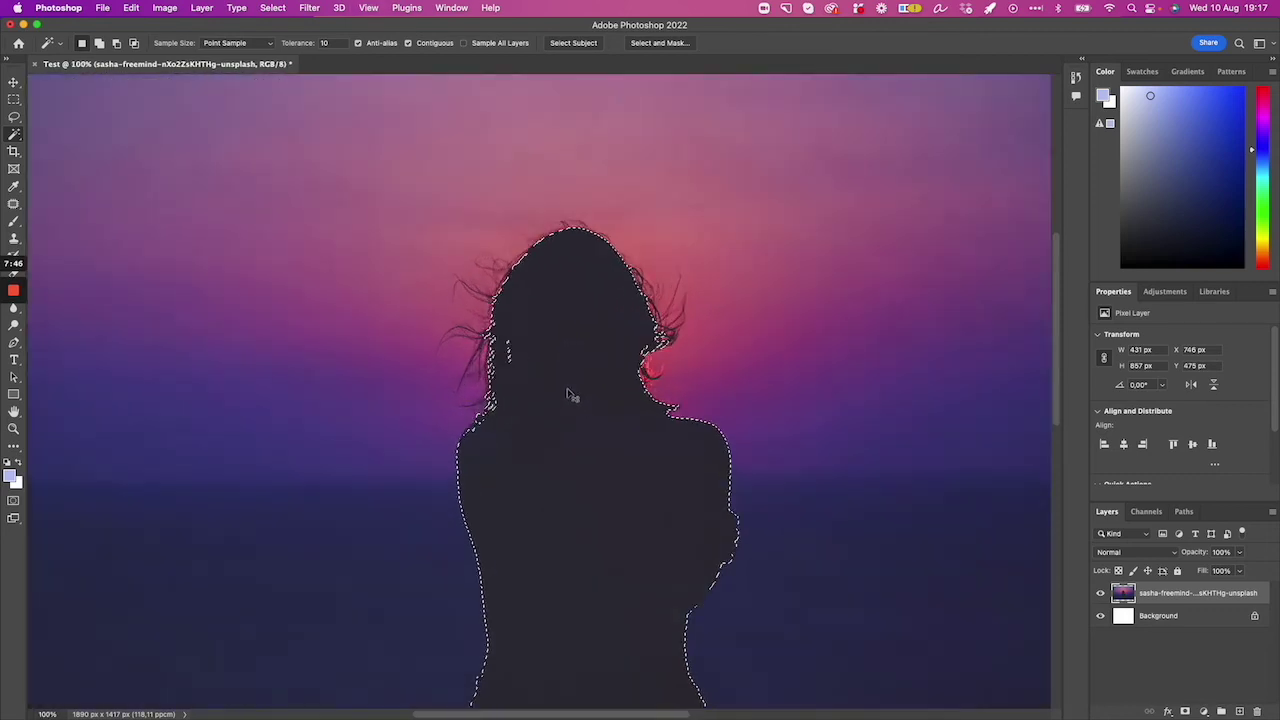
{"action": "key", "text": "ctrl+plus"}
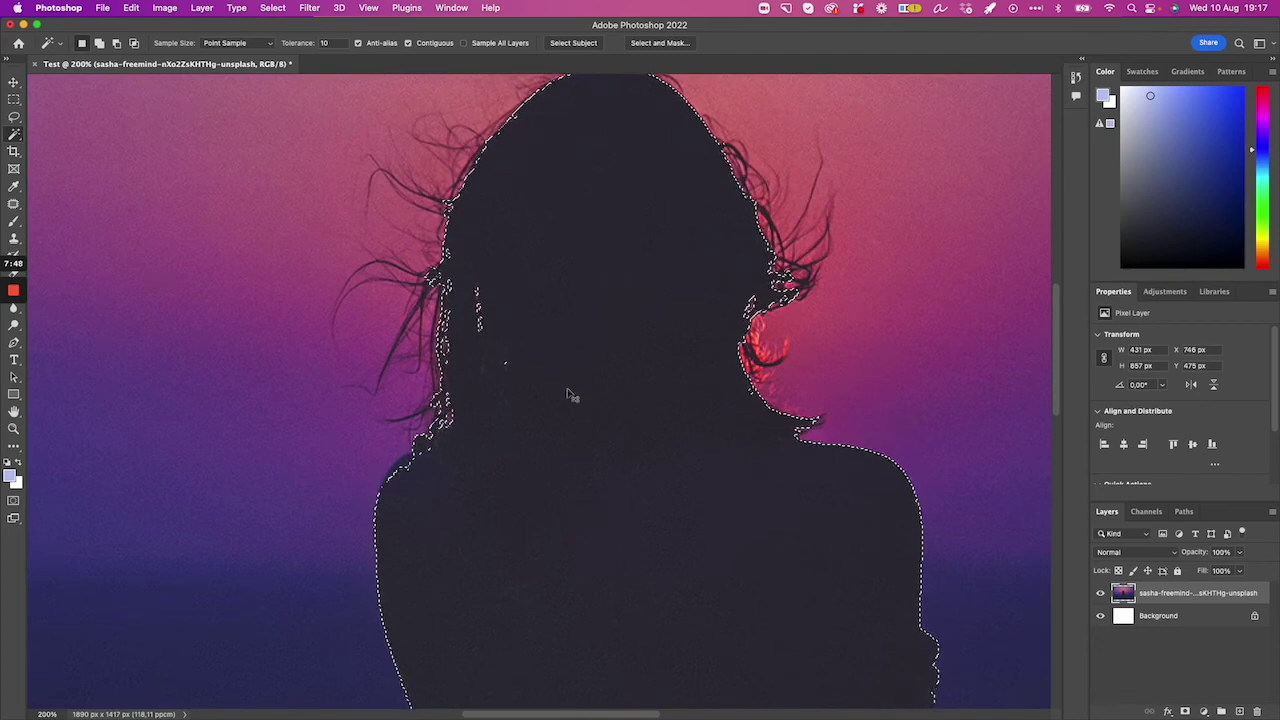
{"action": "key", "text": "ctrl+0"}
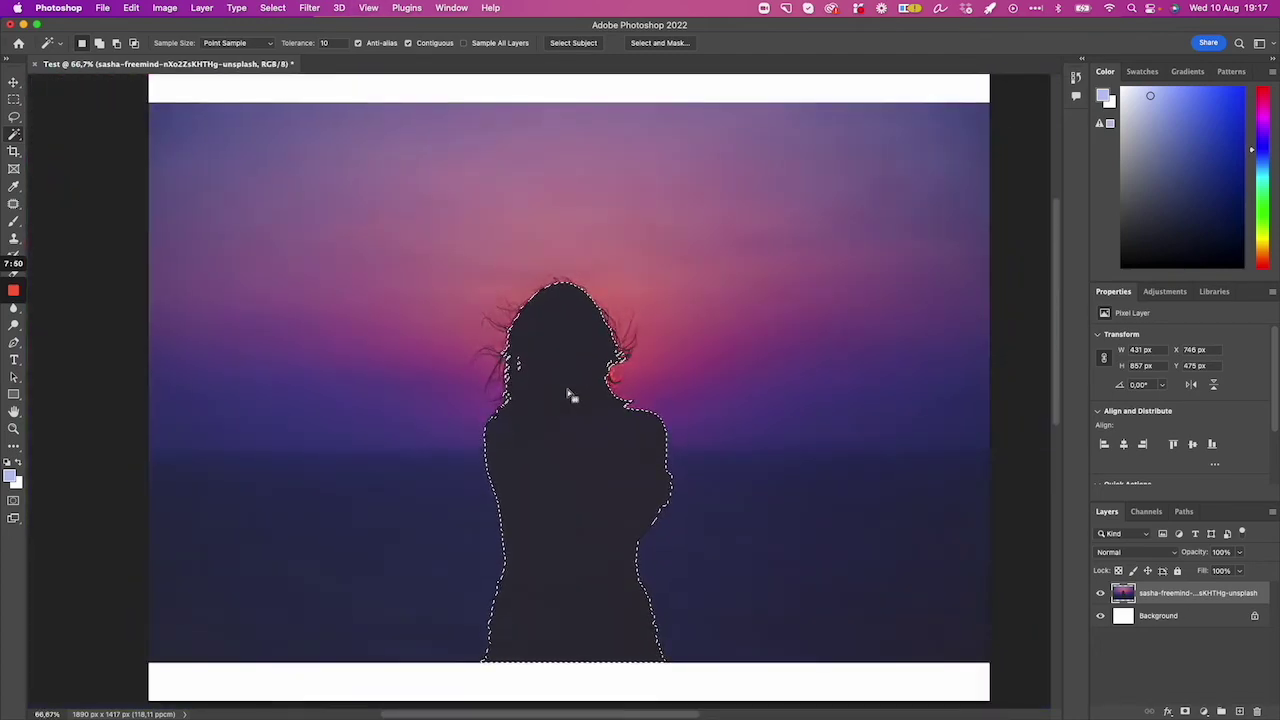
{"action": "key", "text": "ctrl+plus"}
{"action": "key", "text": "ctrl+plus"}
{"action": "key", "text": "ctrl+plus"}
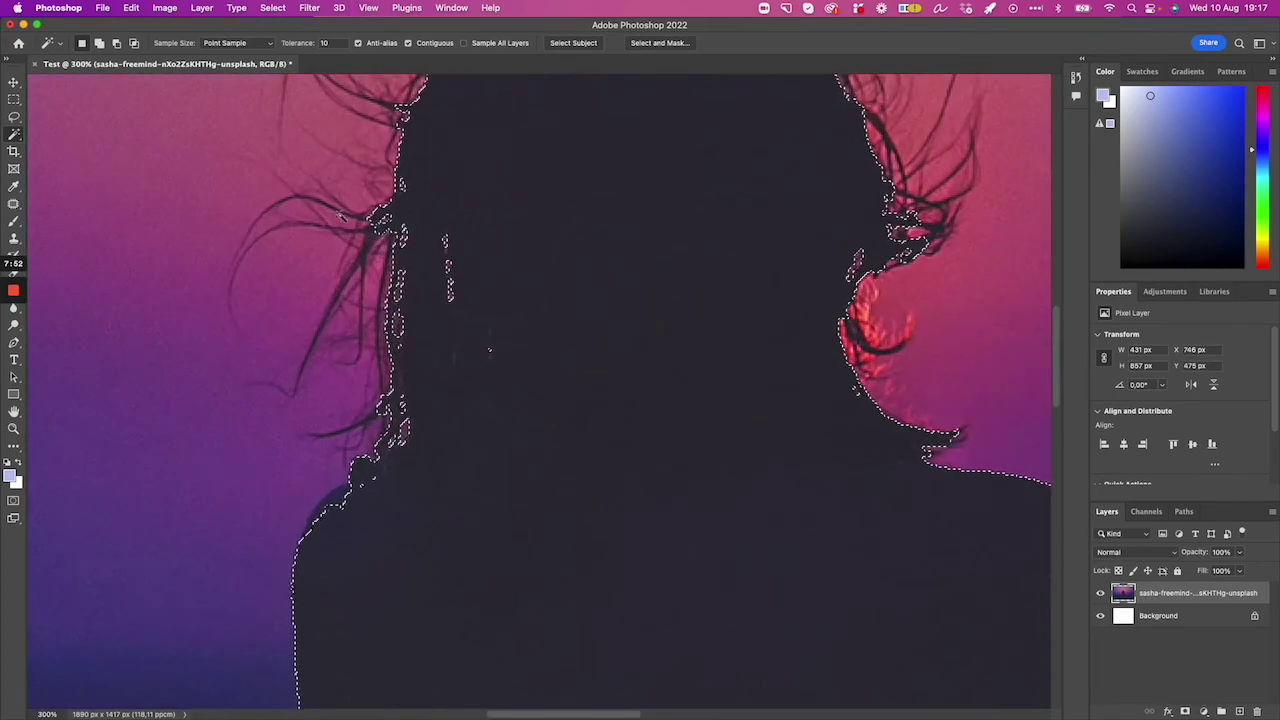
Add the stray hair specks to the selection with the Lasso in Add mode.
{"action": "right_click", "coordinate": [15, 121]}
{"action": "right_click", "coordinate": [15, 117]}
{"action": "left_click", "coordinate": [78, 133]}
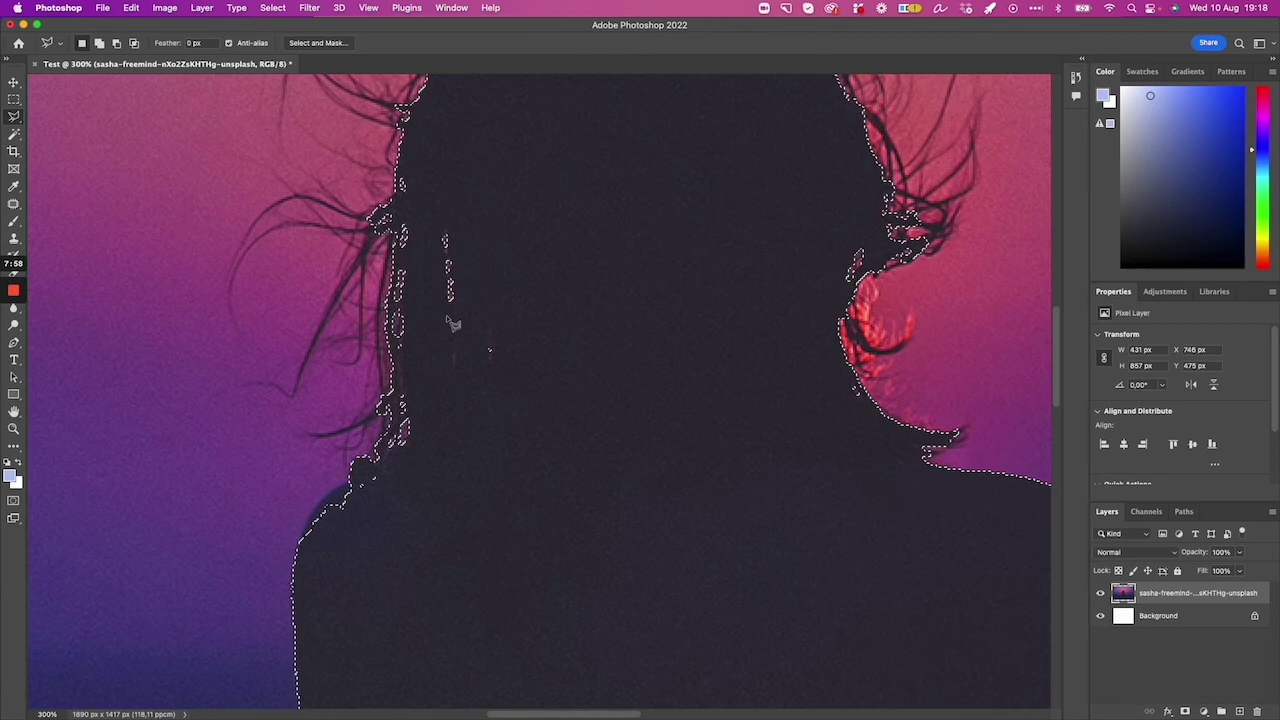
{"action": "right_click", "coordinate": [15, 117]}
{"action": "left_click", "coordinate": [78, 117]}
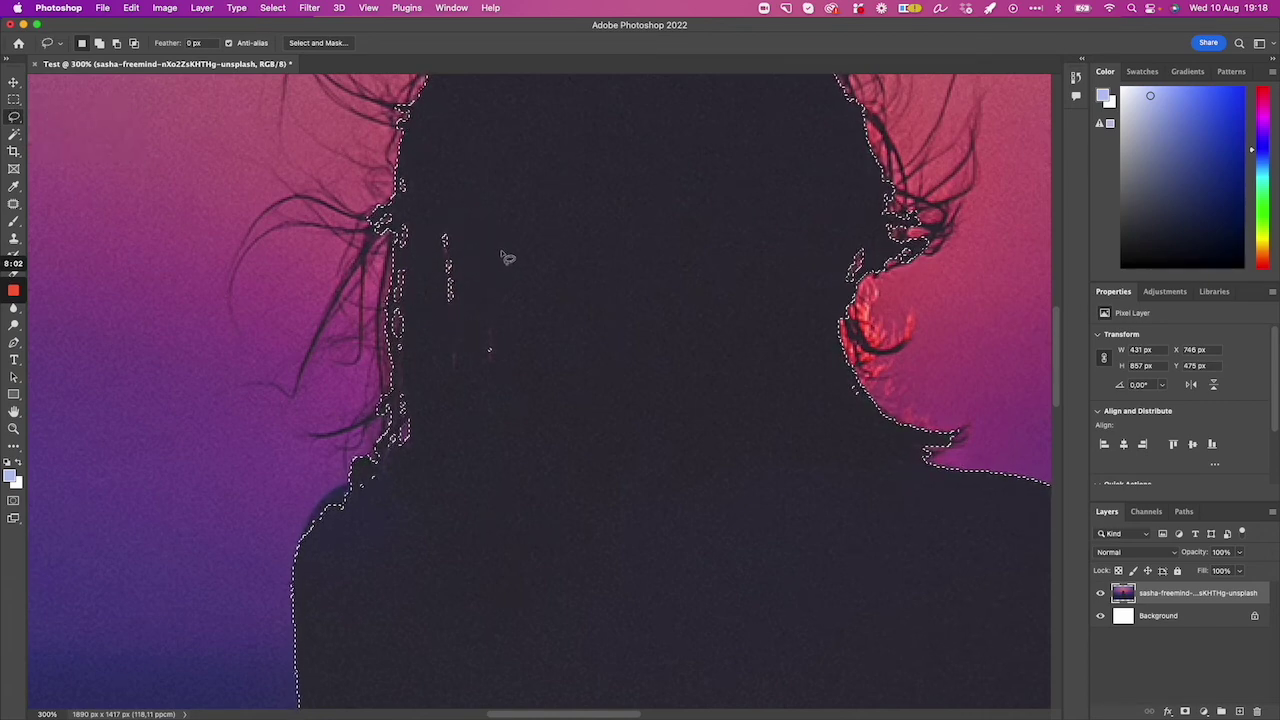
{"action": "key", "text": "shift"}
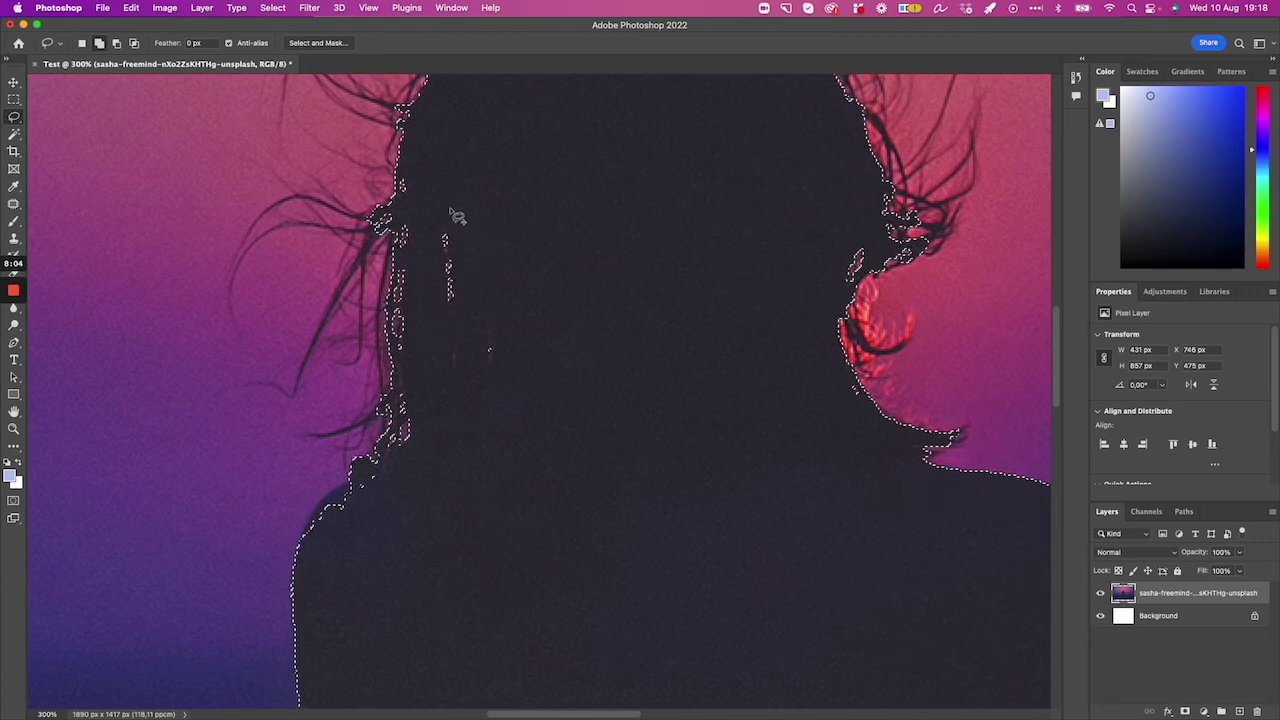
{"action": "mouse_move", "coordinate": [451, 211]}
{"action": "left_mouse_down"}
{"action": "mouse_move", "coordinate": [472, 337]}
{"action": "mouse_move", "coordinate": [486, 223]}
{"action": "mouse_move", "coordinate": [466, 216]}
{"action": "left_mouse_up"}
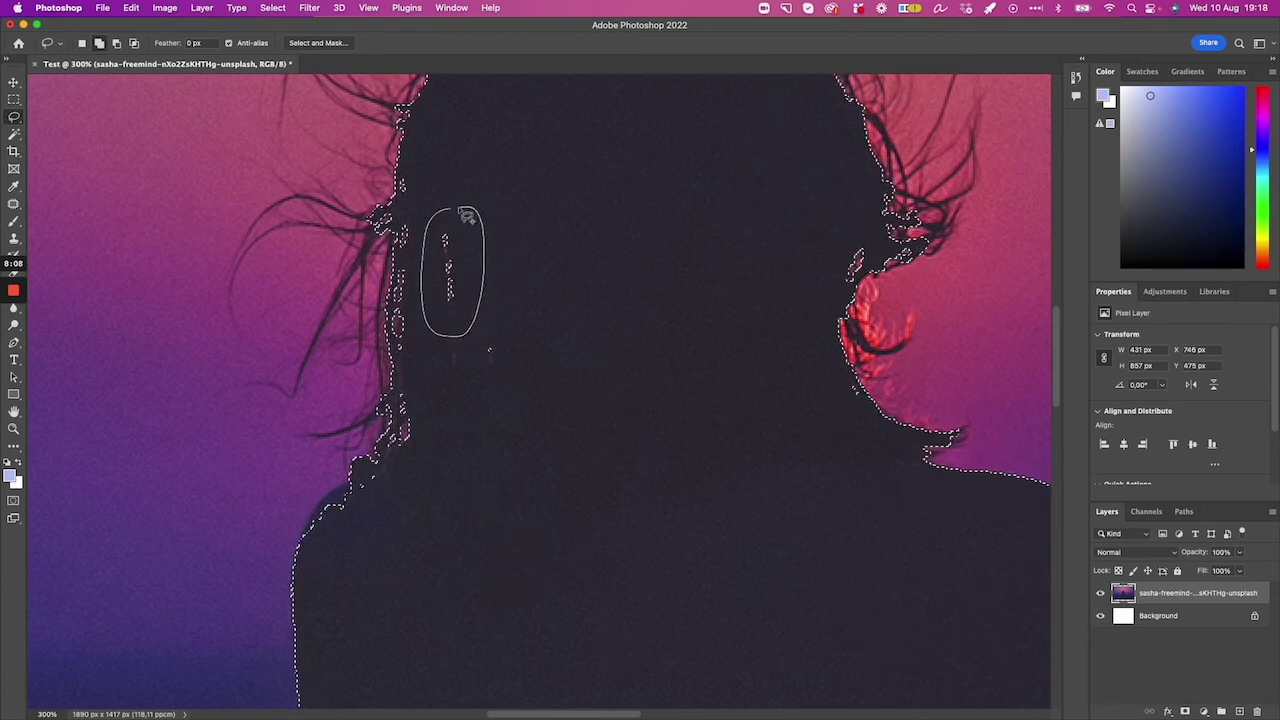
{"action": "left_click_drag", "start_coordinate": [466, 216], "coordinate": [463, 210]}
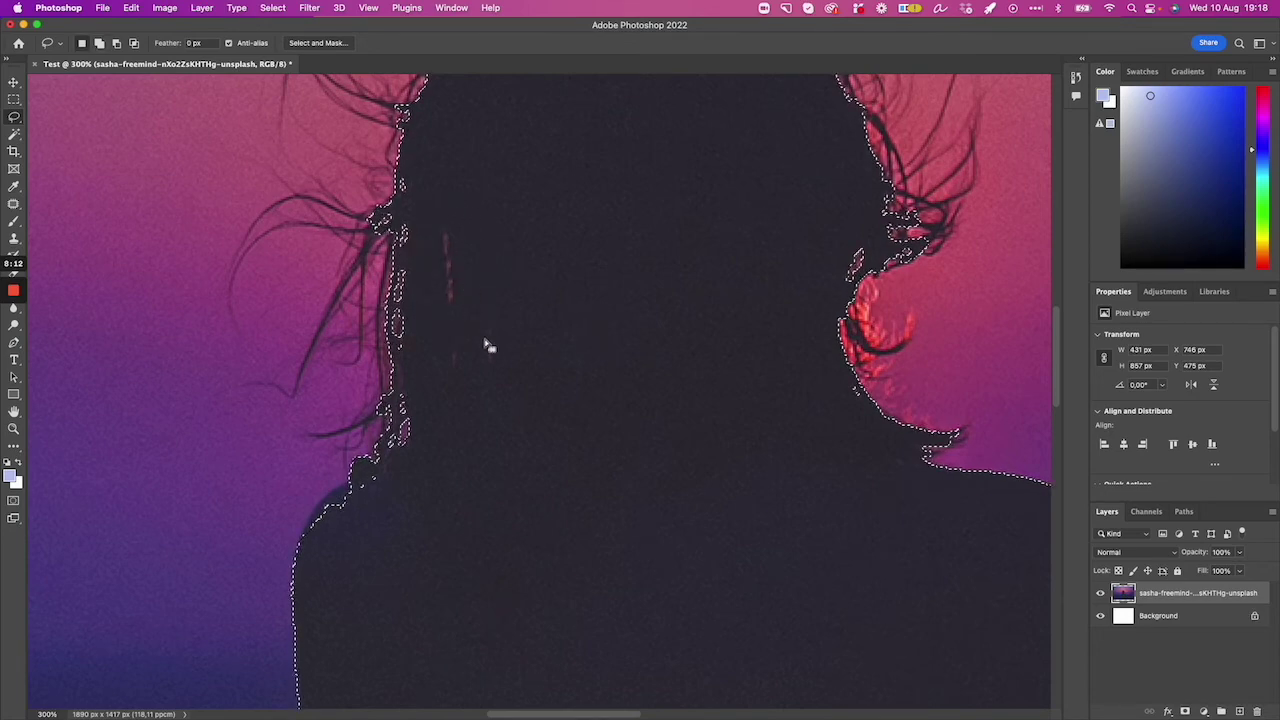
Add the remaining stray spot, then copy the silhouette onto a new Layer 1.
{"action": "scroll", "coordinate": [494, 262], "scroll_direction": "up", "scroll_amount": 2}
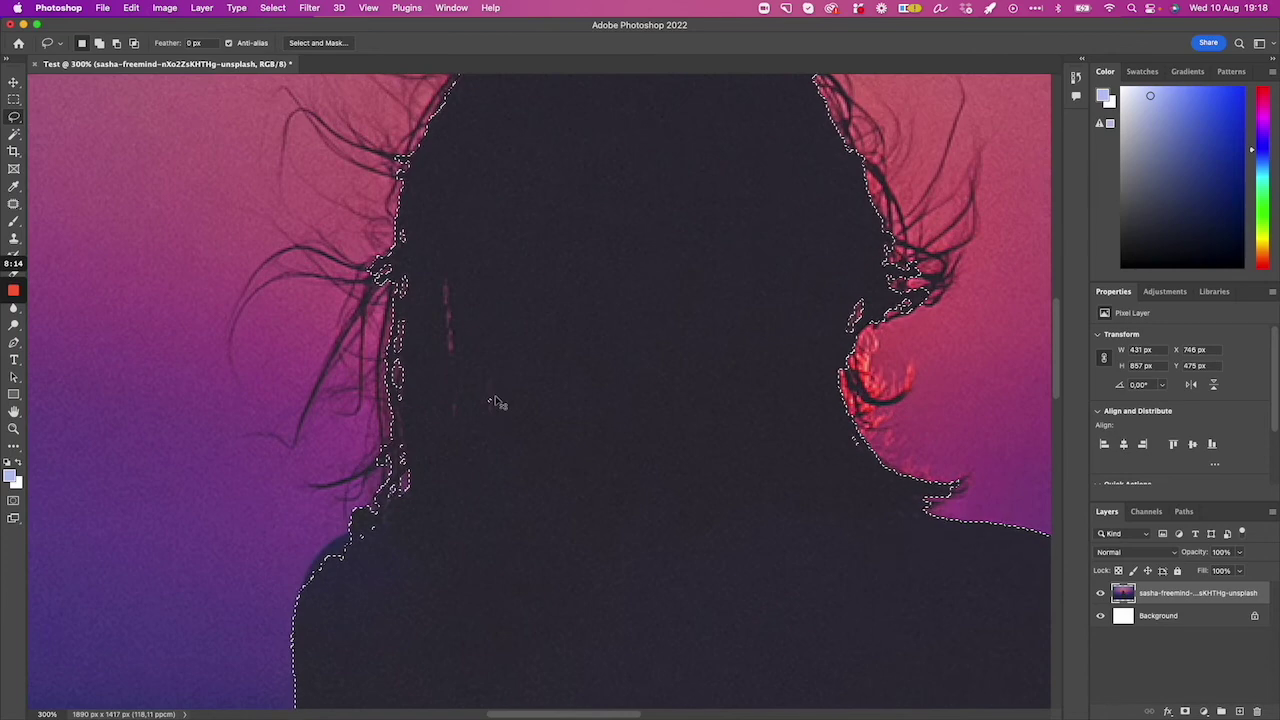
{"action": "scroll", "coordinate": [494, 397], "scroll_direction": "down", "scroll_amount": 5}
{"action": "scroll", "coordinate": [494, 397], "scroll_direction": "up", "scroll_amount": 1}
{"action": "scroll", "coordinate": [494, 397], "scroll_direction": "up", "scroll_amount": 1}
{"action": "scroll", "coordinate": [494, 397], "scroll_direction": "up", "scroll_amount": 2}
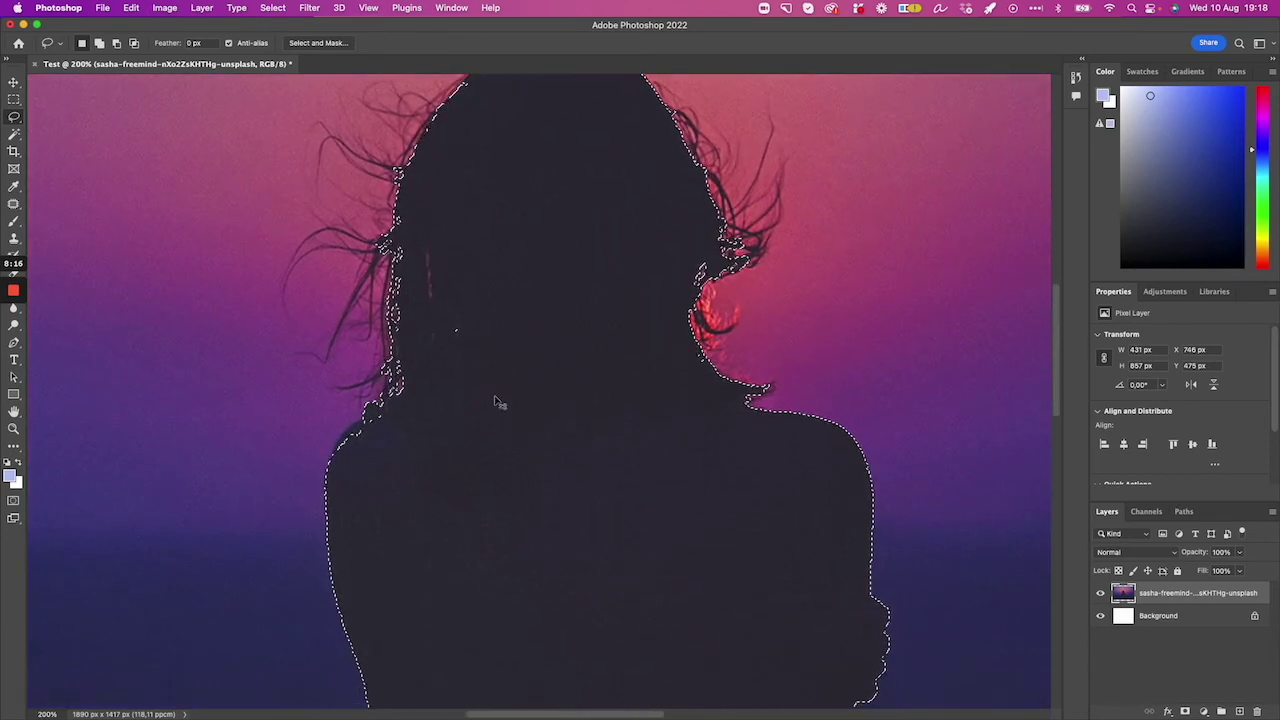
{"action": "scroll", "coordinate": [494, 400], "scroll_direction": "down", "scroll_amount": 1}
{"action": "scroll", "coordinate": [494, 400], "scroll_direction": "down", "scroll_amount": 1}
{"action": "scroll", "coordinate": [494, 400], "scroll_direction": "down", "scroll_amount": 2}
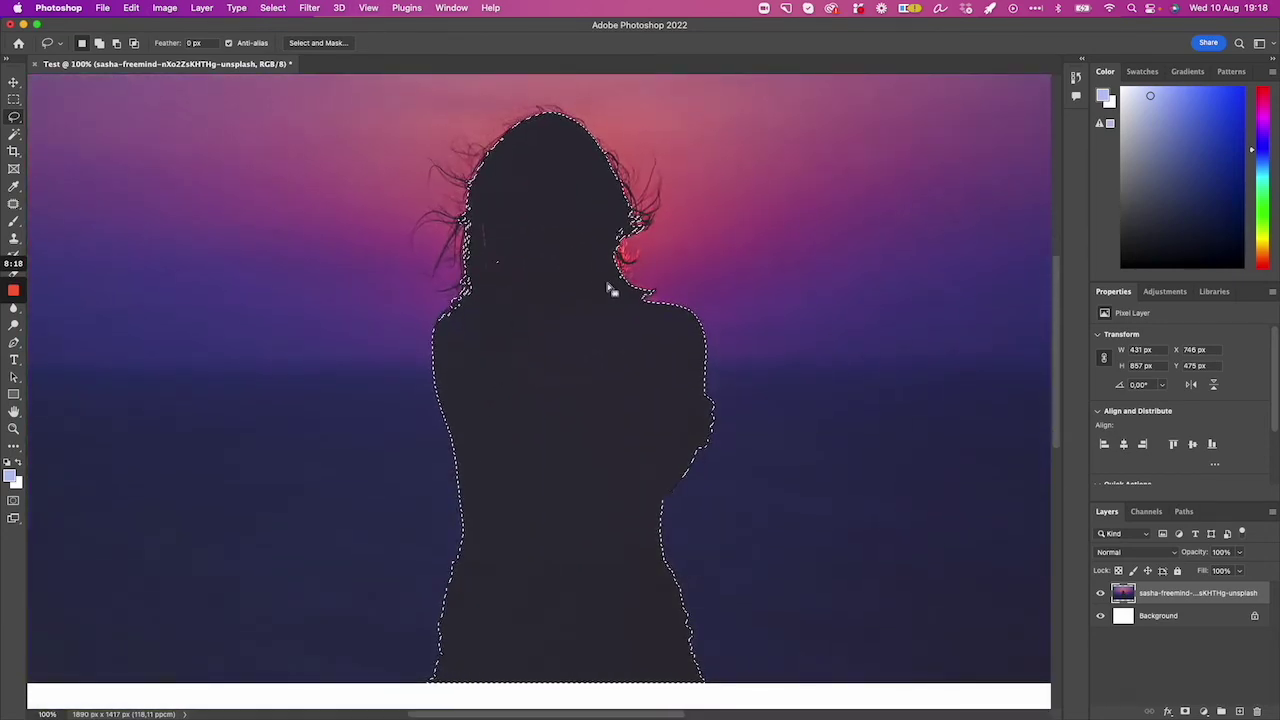
{"action": "left_click_drag", "start_coordinate": [497, 248], "coordinate": [495, 250]}
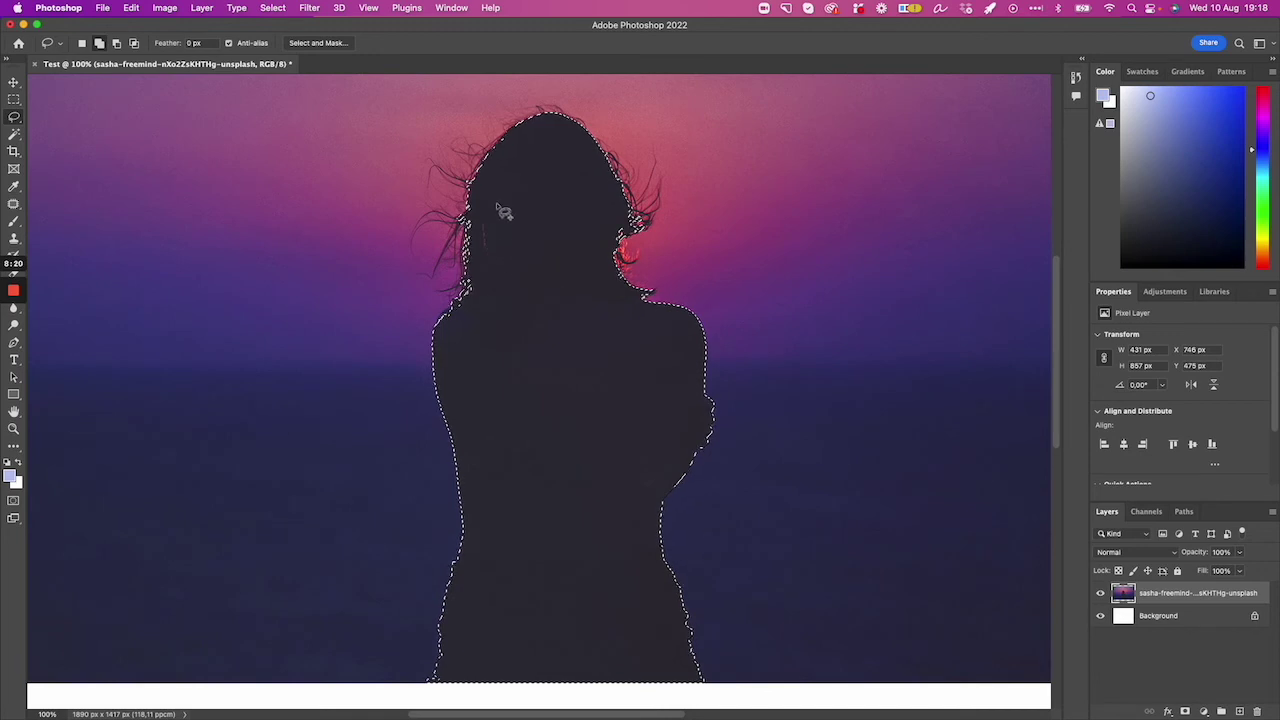
{"action": "scroll", "coordinate": [504, 212], "scroll_direction": "up", "scroll_amount": 2}
{"action": "scroll", "coordinate": [503, 208], "scroll_direction": "up", "scroll_amount": 1}
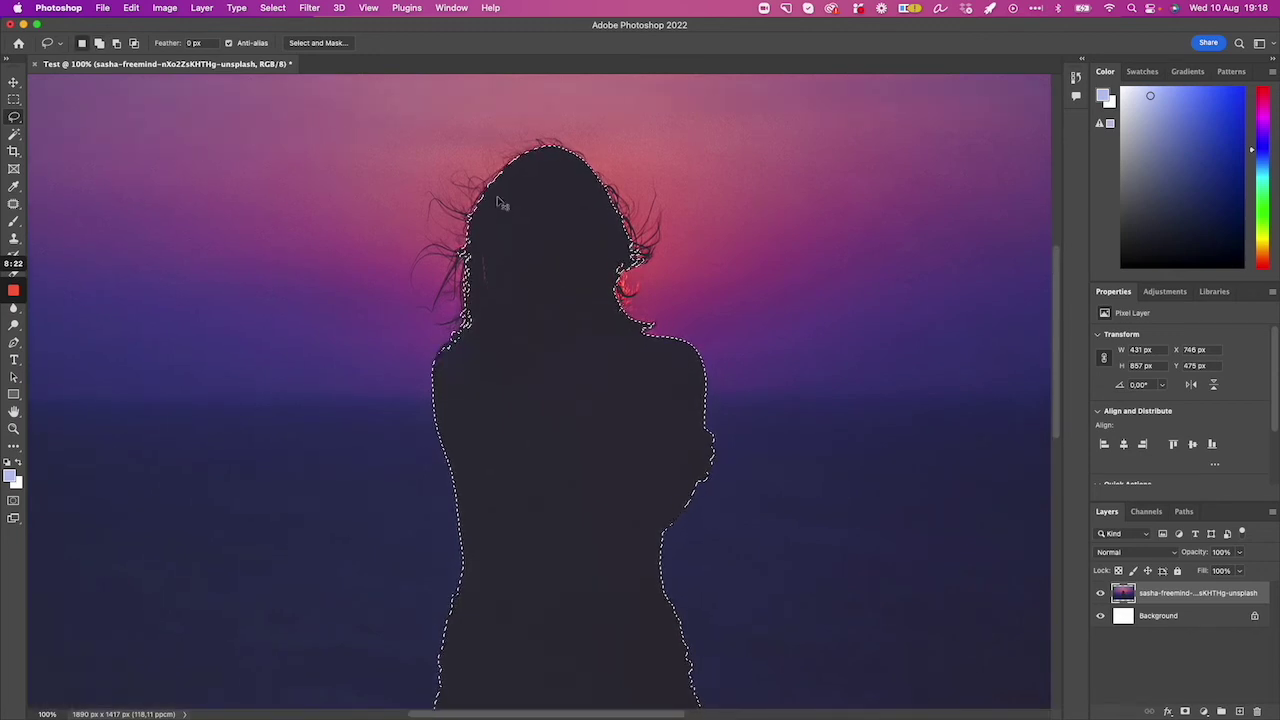
{"action": "key", "text": "super+j"}
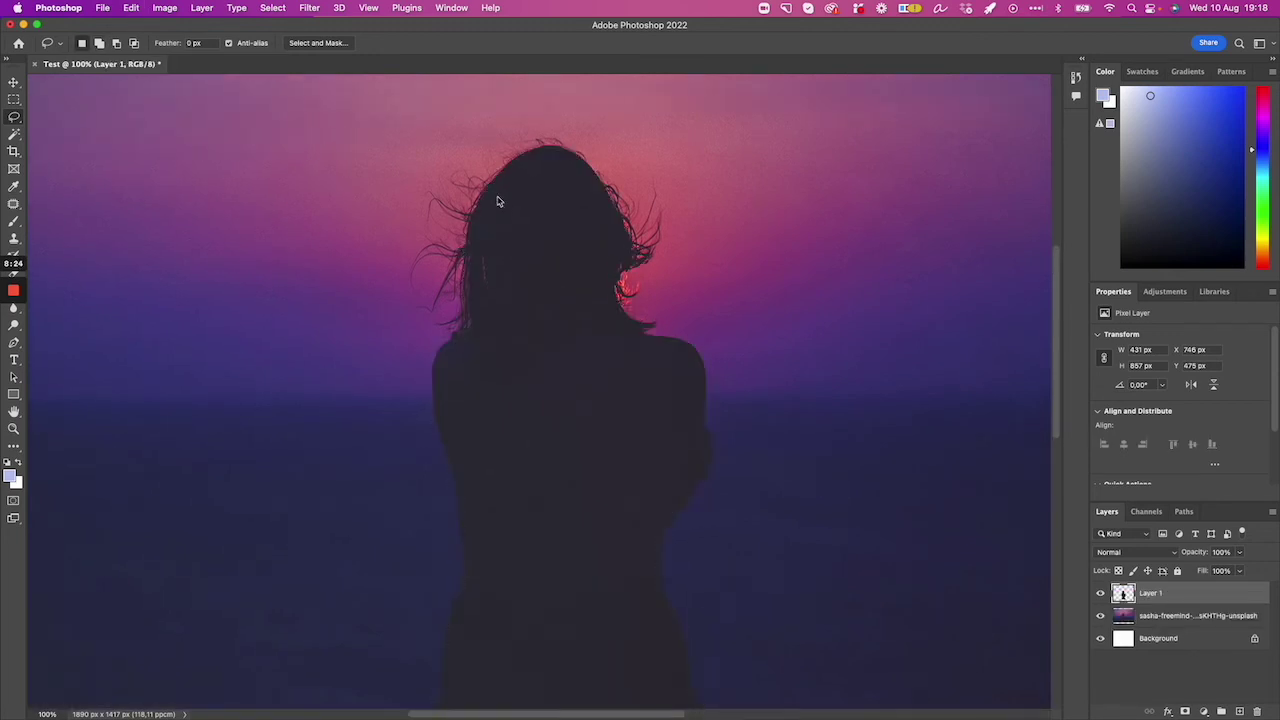
Move Layer 1's silhouette copy to the right of the original, then zoom out.
{"action": "key", "text": "v"}
{"action": "left_click_drag", "start_coordinate": [575, 362], "coordinate": [908, 358]}
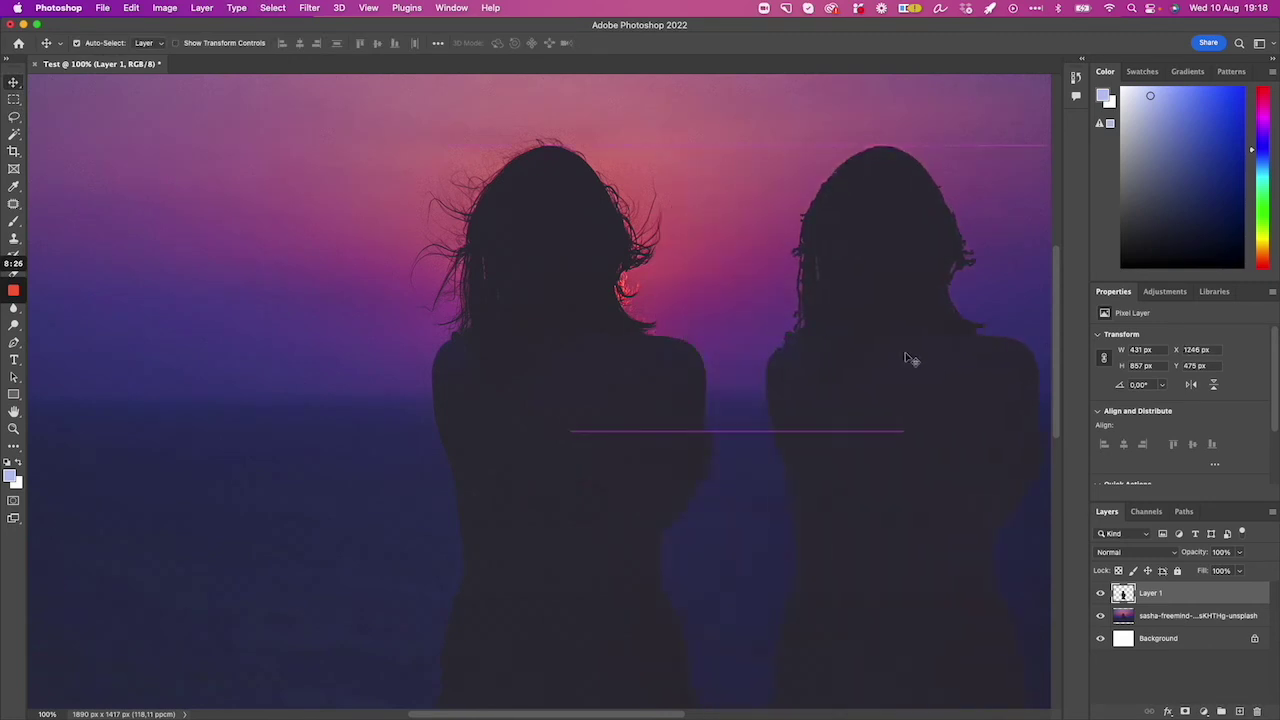
{"action": "key", "text": "super+minus"}
Paste an extra silhouette copy, drag it left, then delete it.
{"action": "key", "text": "super+v"}
{"action": "mouse_move", "coordinate": [804, 344]}
{"action": "left_mouse_down"}
{"action": "mouse_move", "coordinate": [591, 366]}
{"action": "mouse_move", "coordinate": [529, 357]}
{"action": "left_mouse_up"}
{"action": "key", "text": "Delete"}
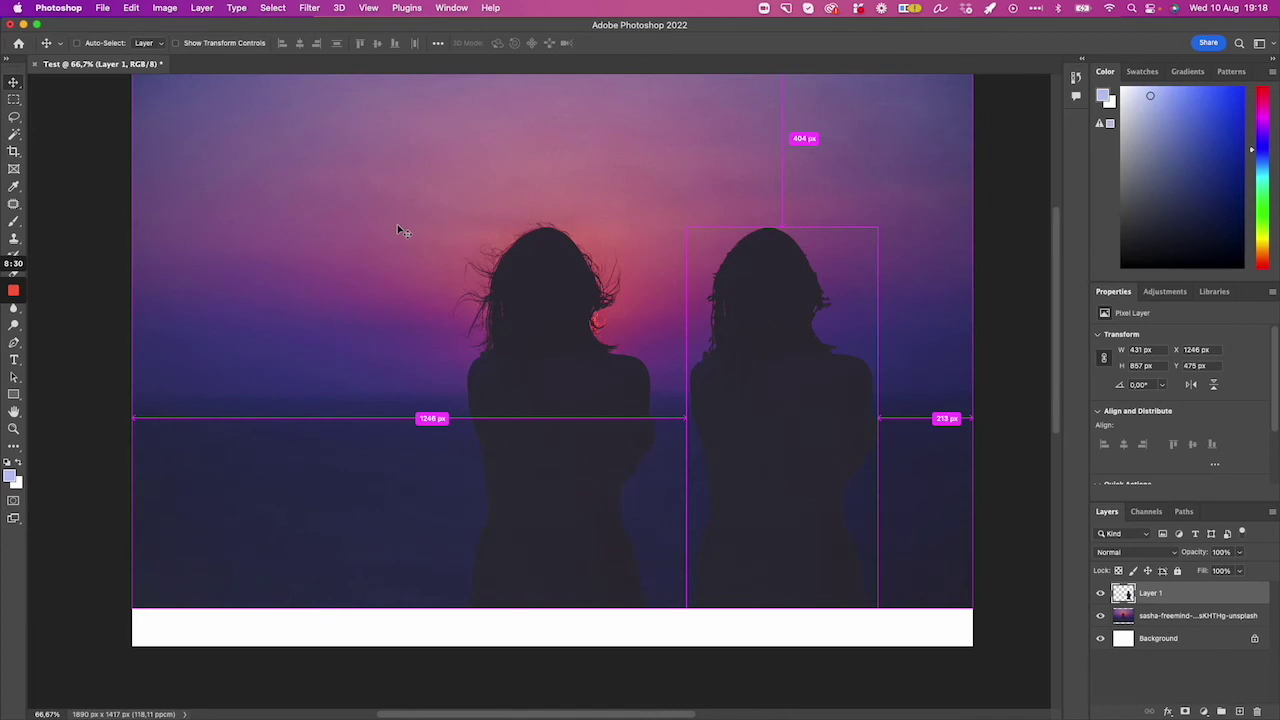
{"action": "key", "text": "super"}
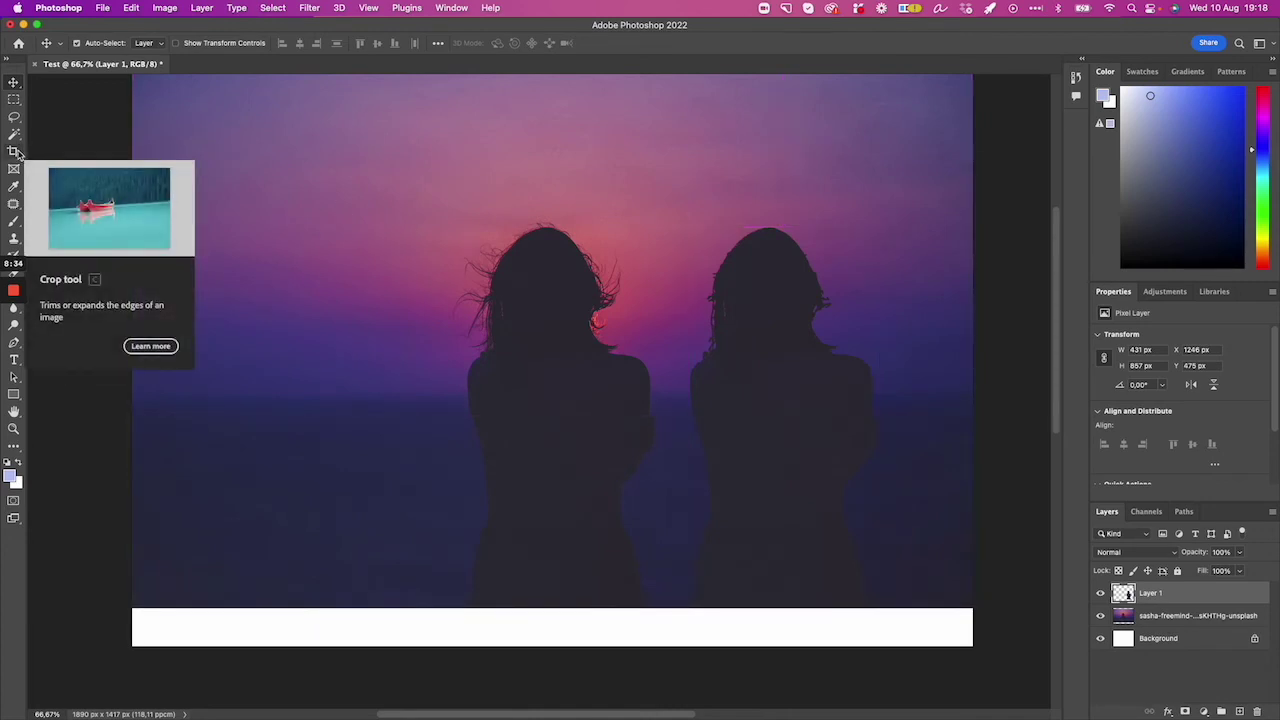
{"action": "scroll", "coordinate": [364, 210], "scroll_direction": "up", "scroll_amount": 3}
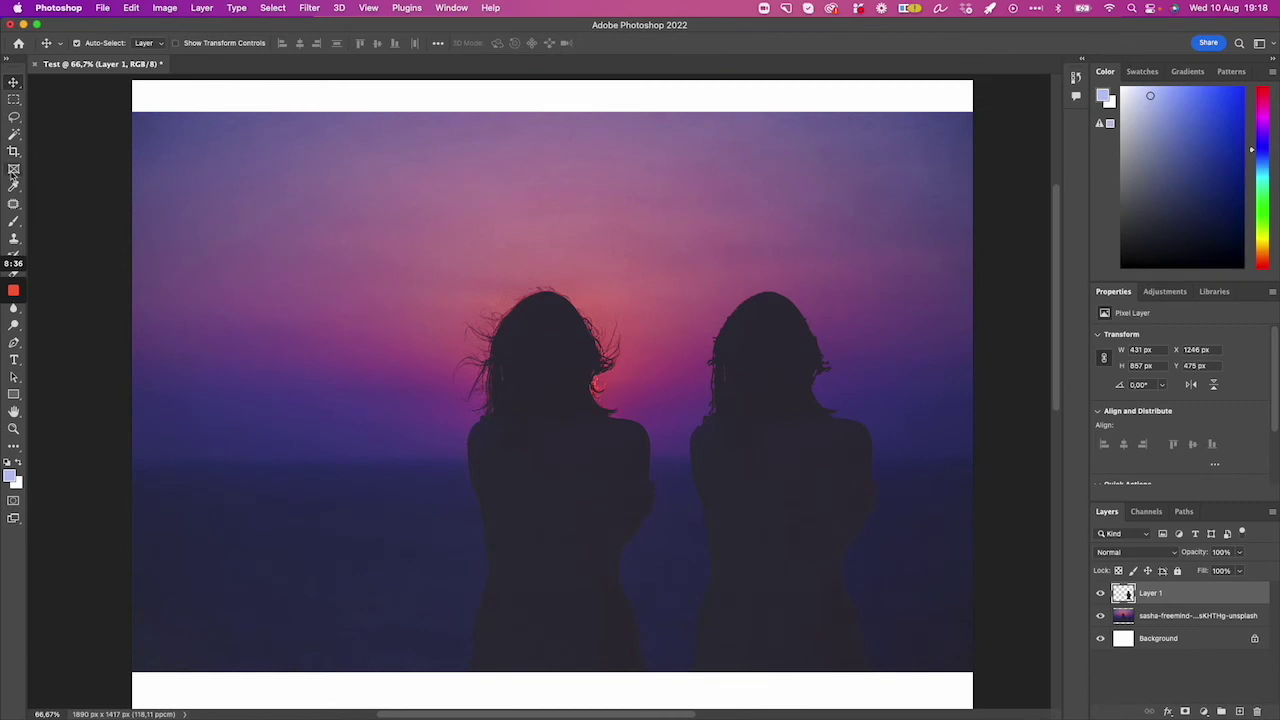
Crop in from the top, bottom and top-left to 1799 × 1182 px, removing the white strips.
{"action": "left_click", "coordinate": [14, 151]}
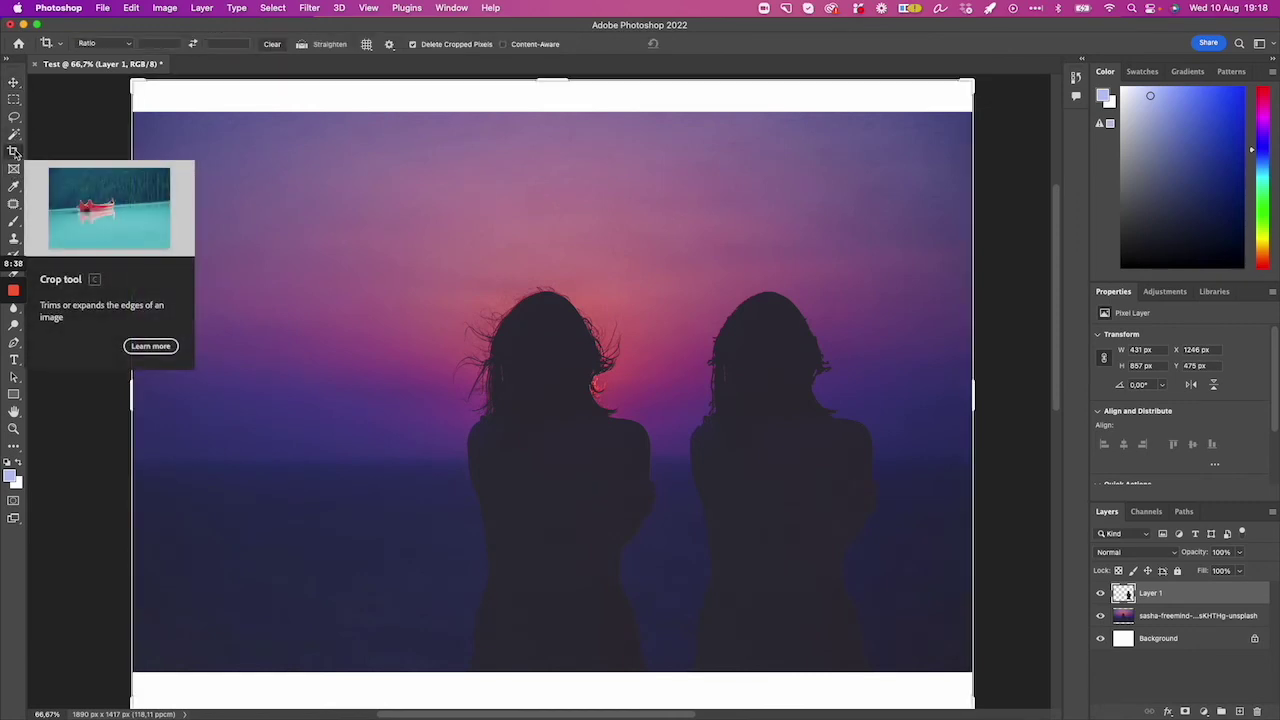
{"action": "scroll", "coordinate": [318, 218], "scroll_direction": "up", "scroll_amount": 1}
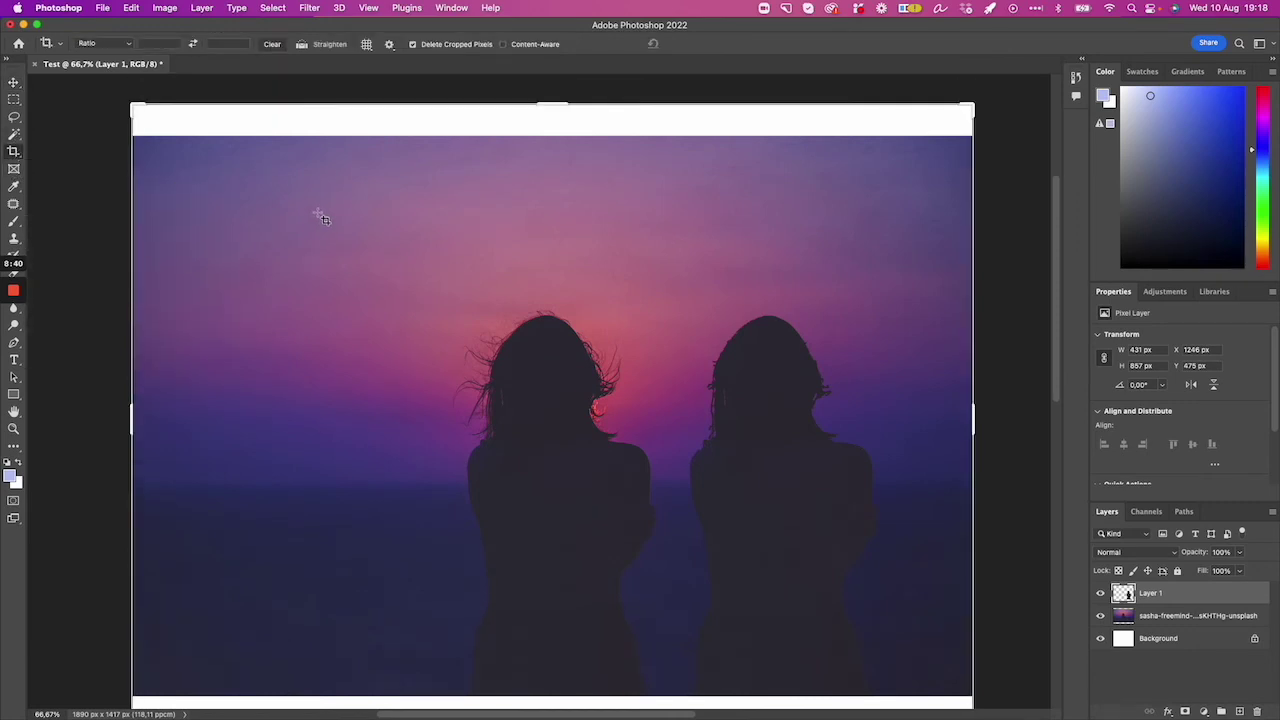
{"action": "left_click_drag", "start_coordinate": [549, 98], "coordinate": [551, 108]}
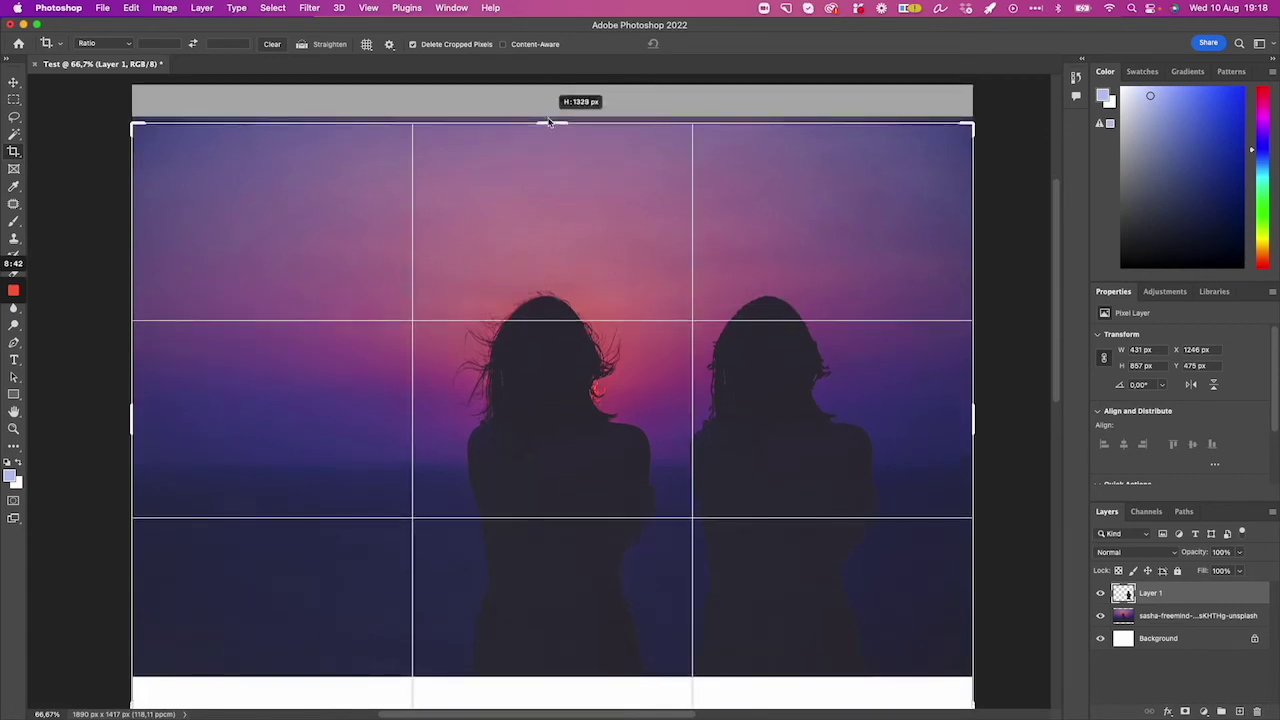
{"action": "scroll", "coordinate": [577, 151], "scroll_direction": "down", "scroll_amount": 5}
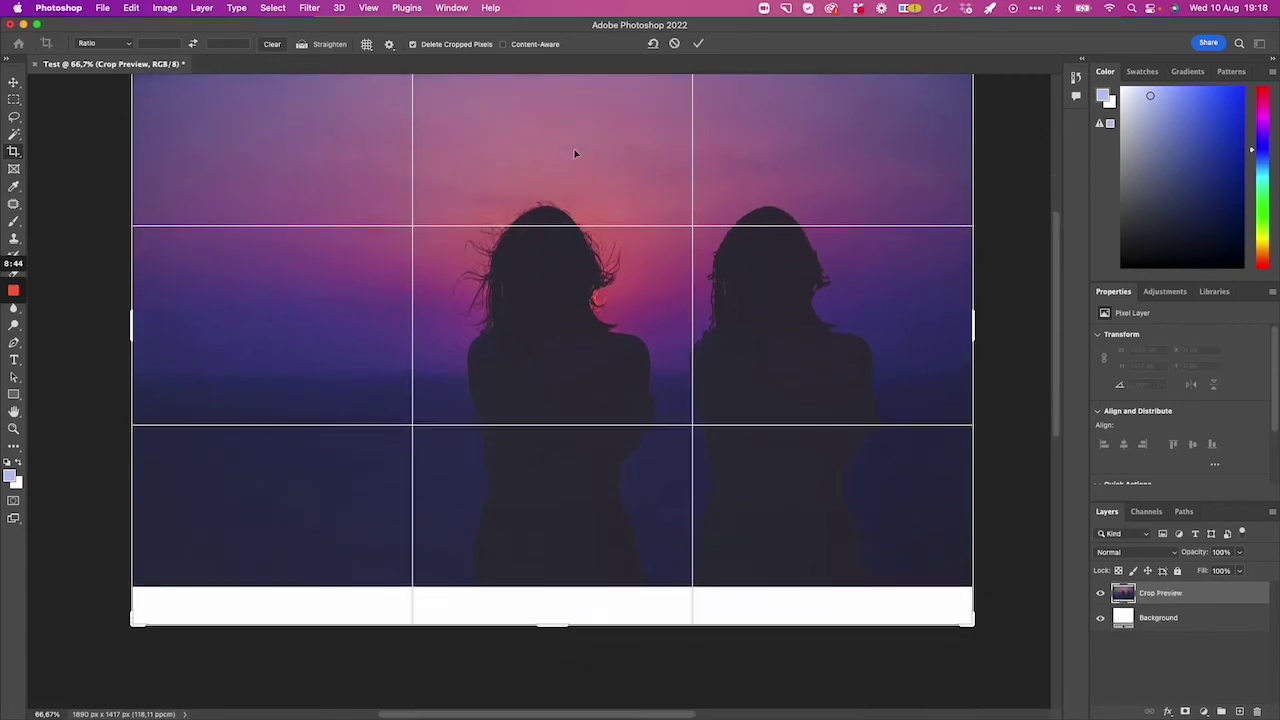
{"action": "left_click_drag", "start_coordinate": [561, 612], "coordinate": [572, 587]}
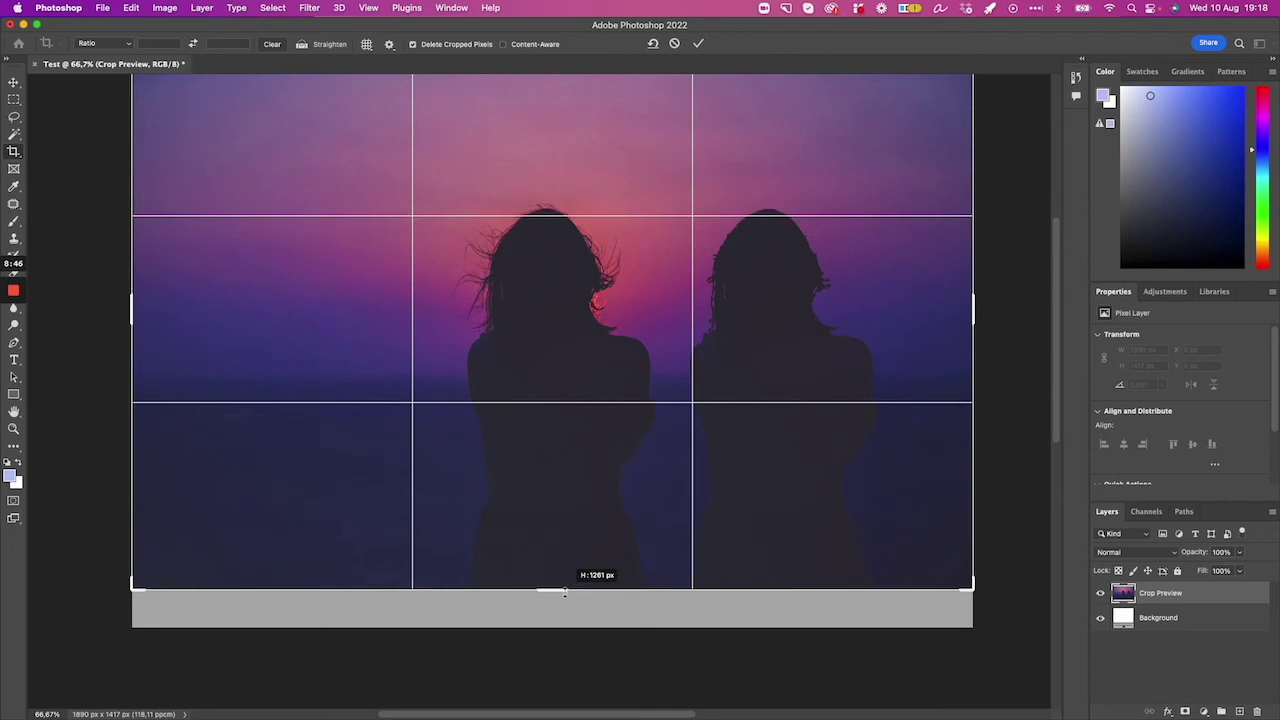
{"action": "scroll", "coordinate": [588, 360], "scroll_direction": "up", "scroll_amount": 6}
{"action": "scroll", "coordinate": [590, 362], "scroll_direction": "up", "scroll_amount": 1}
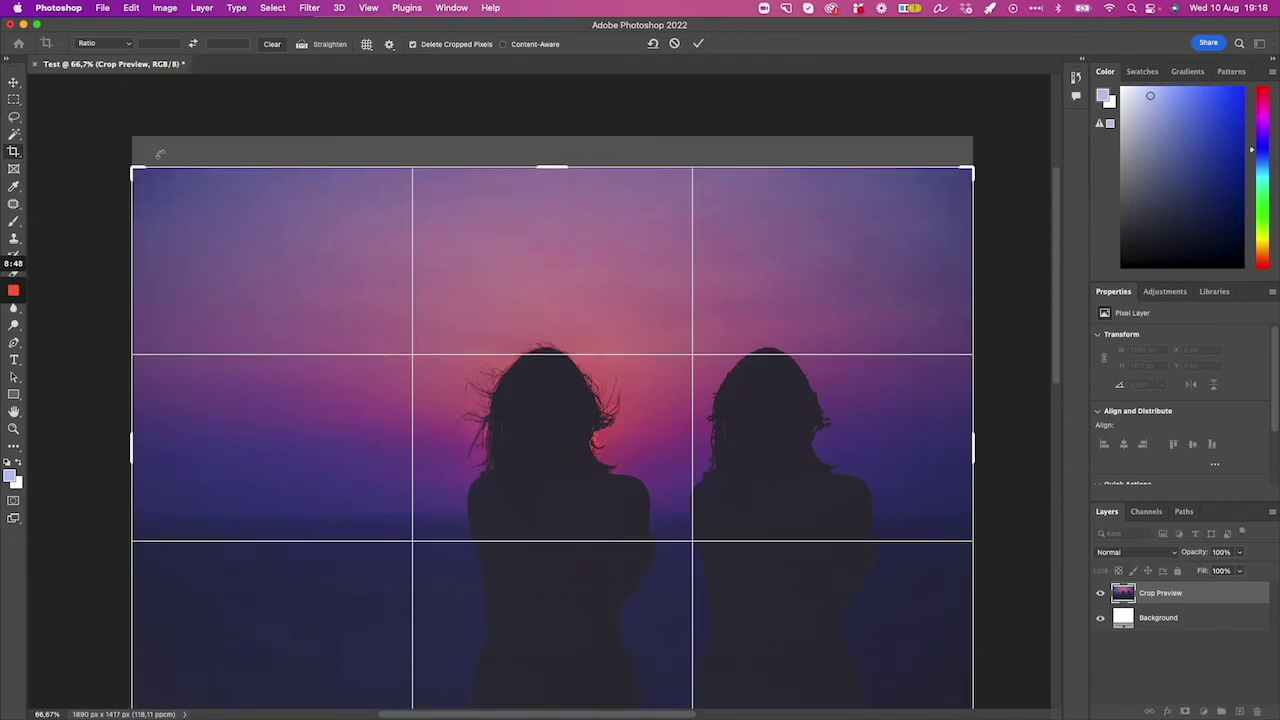
{"action": "left_click_drag", "start_coordinate": [136, 168], "coordinate": [152, 187]}
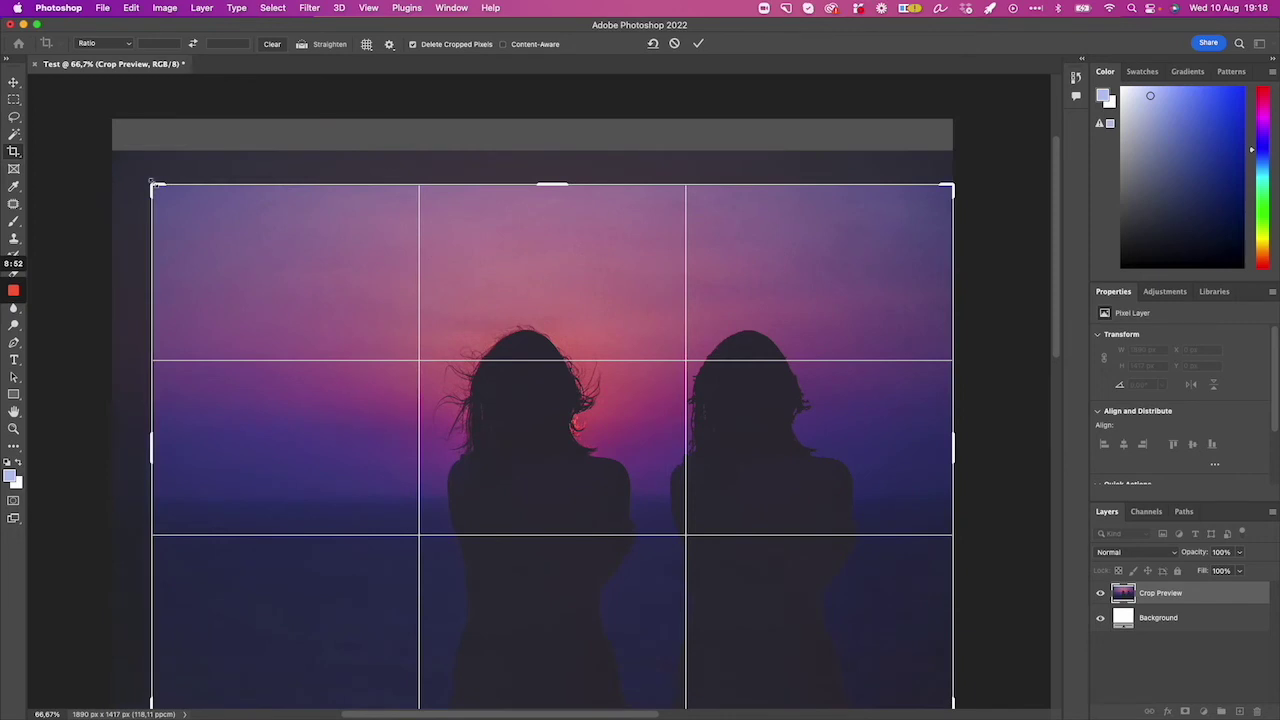
{"action": "key", "text": "Return"}
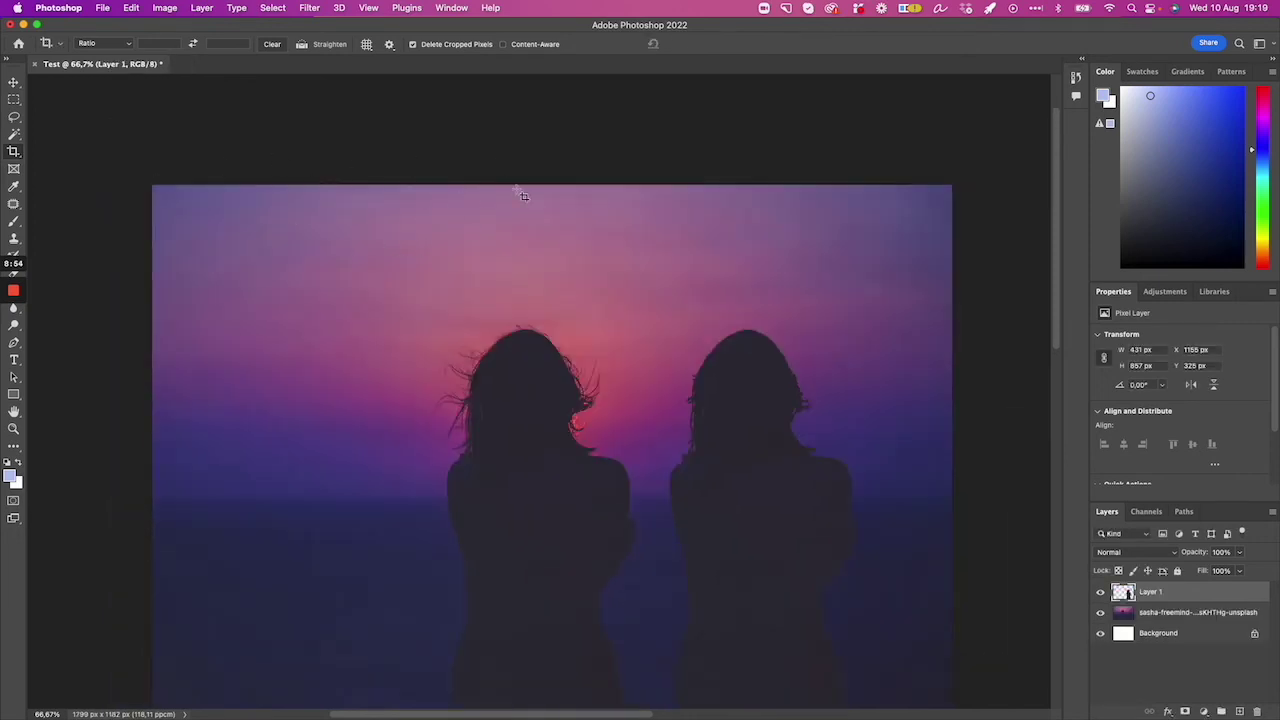
{"action": "scroll", "coordinate": [482, 238], "scroll_direction": "down", "scroll_amount": 1}
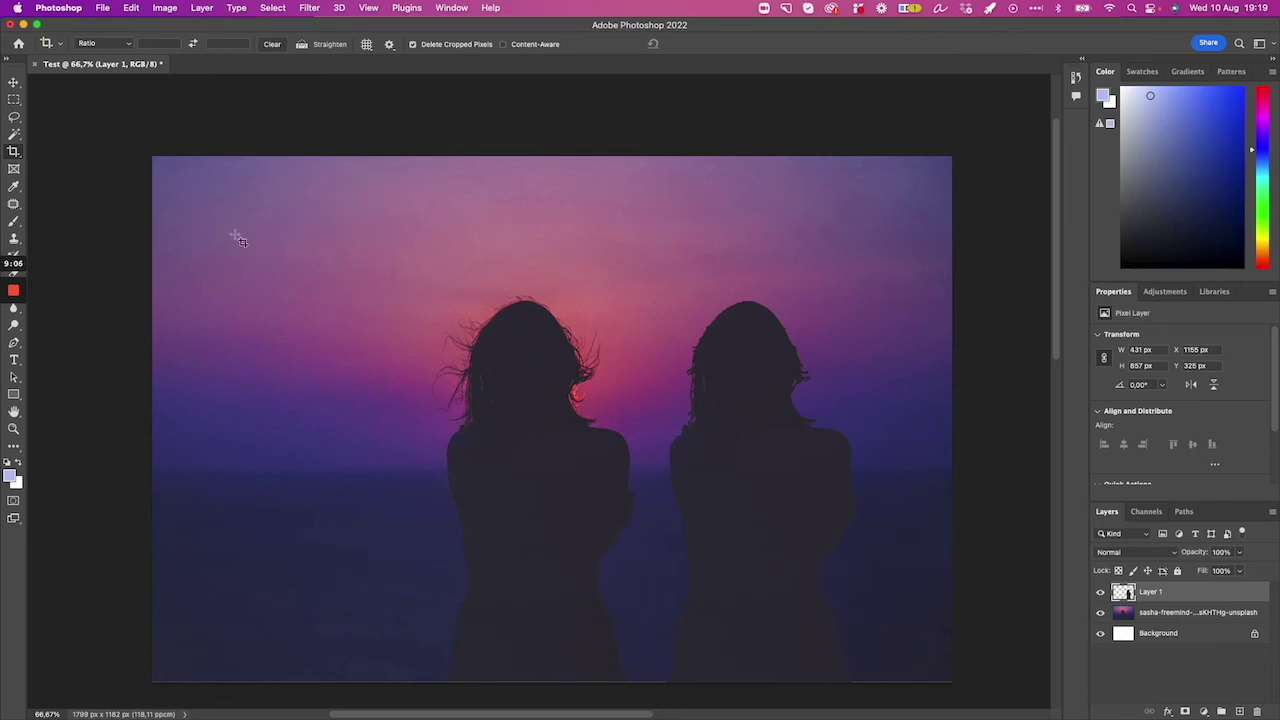
Extend the crop outward to 1890 × 1417 px and redo to restore the second silhouette.
{"action": "left_click", "coordinate": [289, 237]}
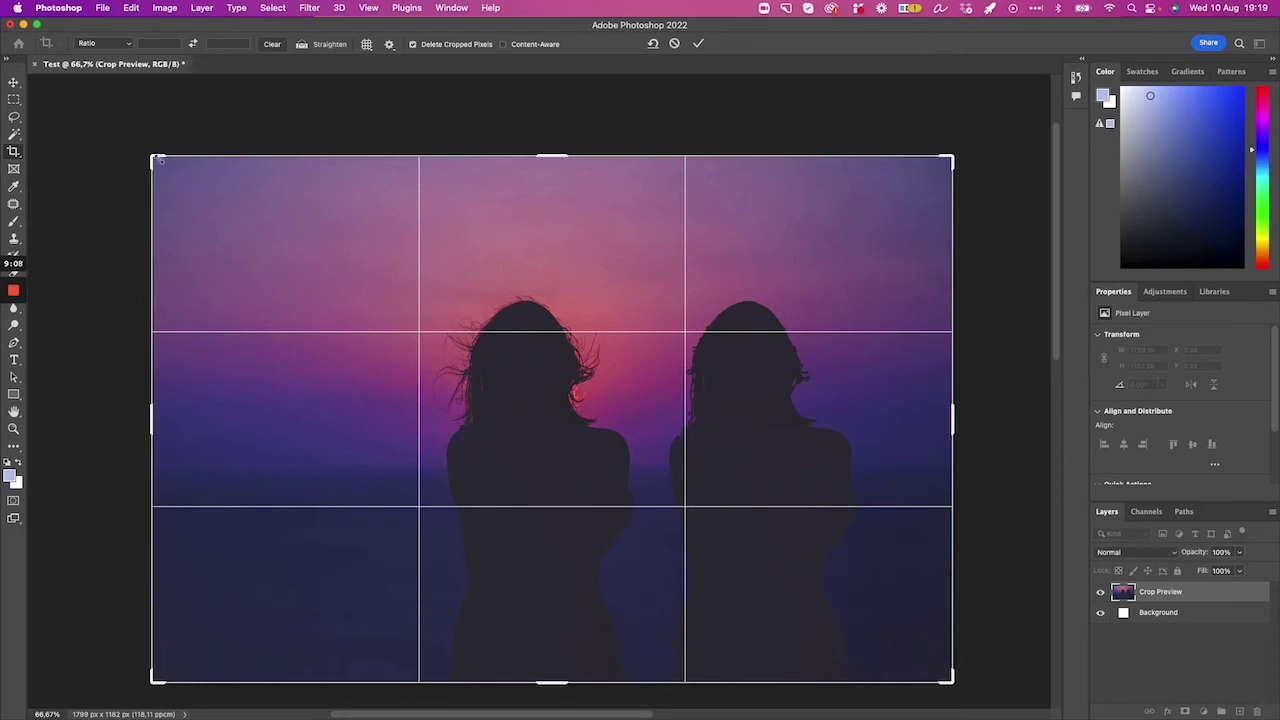
{"action": "left_click_drag", "start_coordinate": [155, 161], "coordinate": [131, 142]}
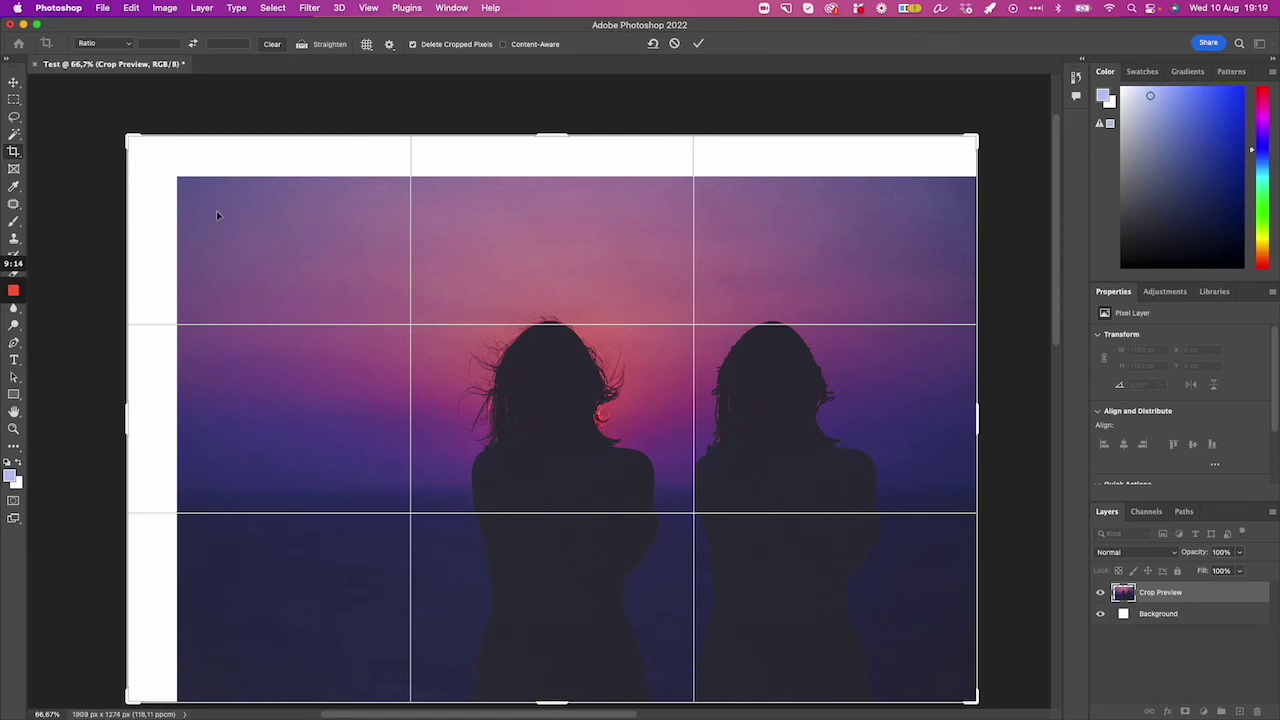
{"action": "key", "text": "Return"}
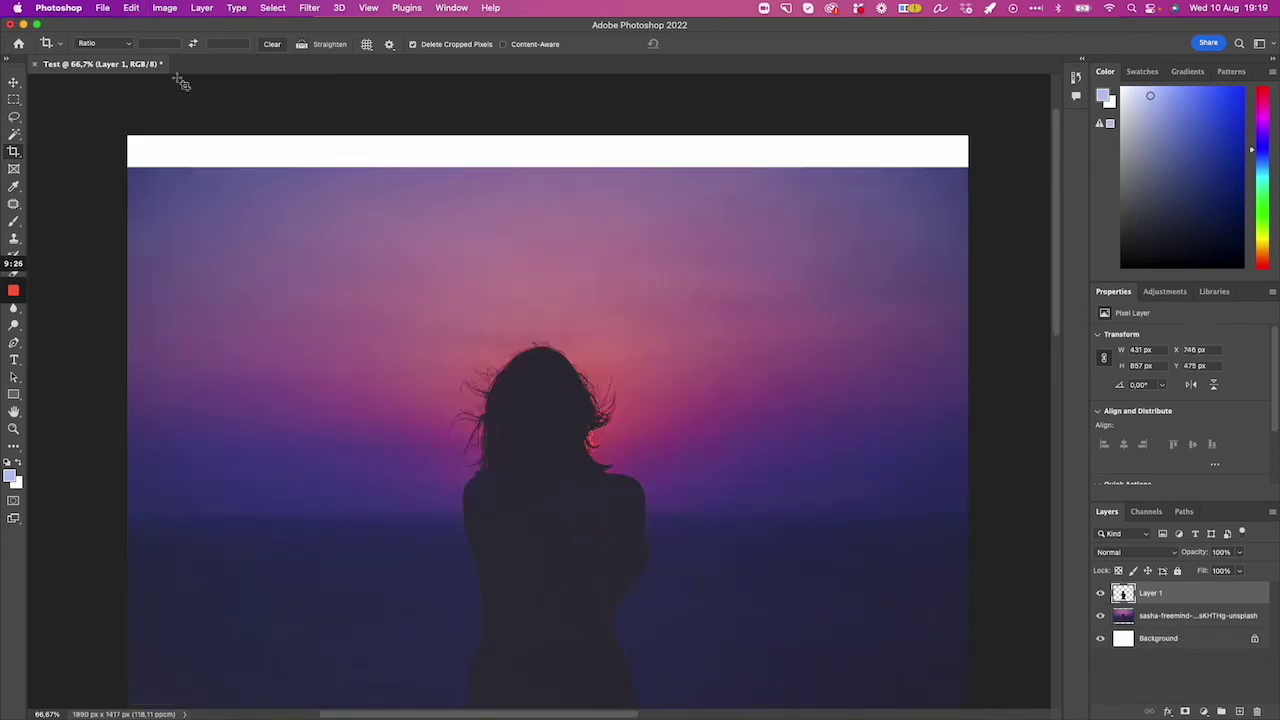
{"action": "key", "text": "ctrl+shift+z"}
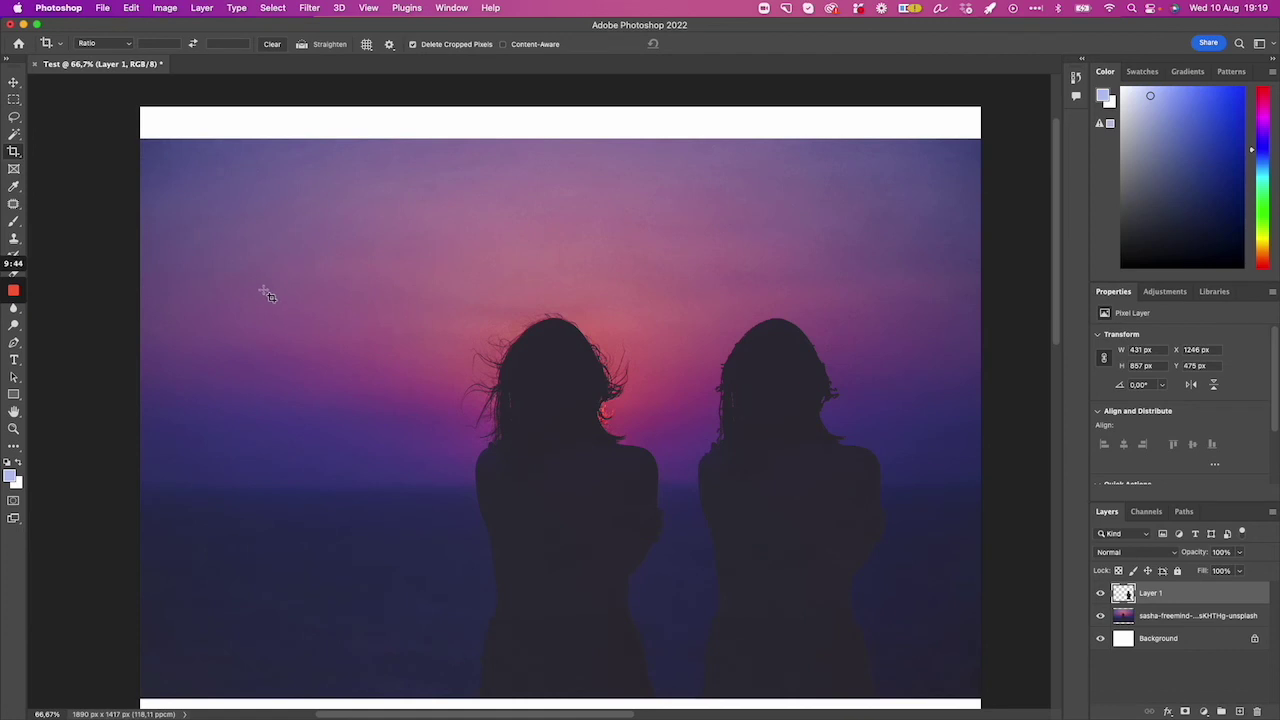
{"action": "key", "text": "t"}
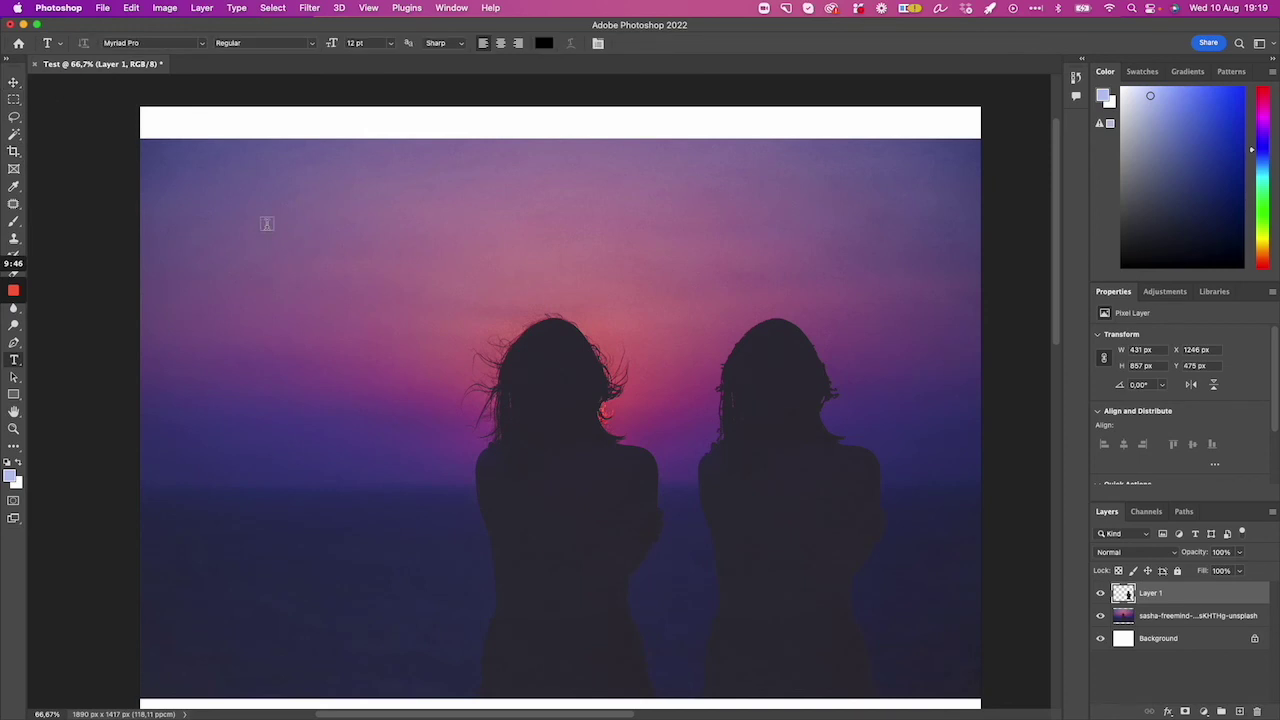
Add a 'Test' text layer in the upper-left sky and select the word.
{"action": "left_click", "coordinate": [231, 207]}
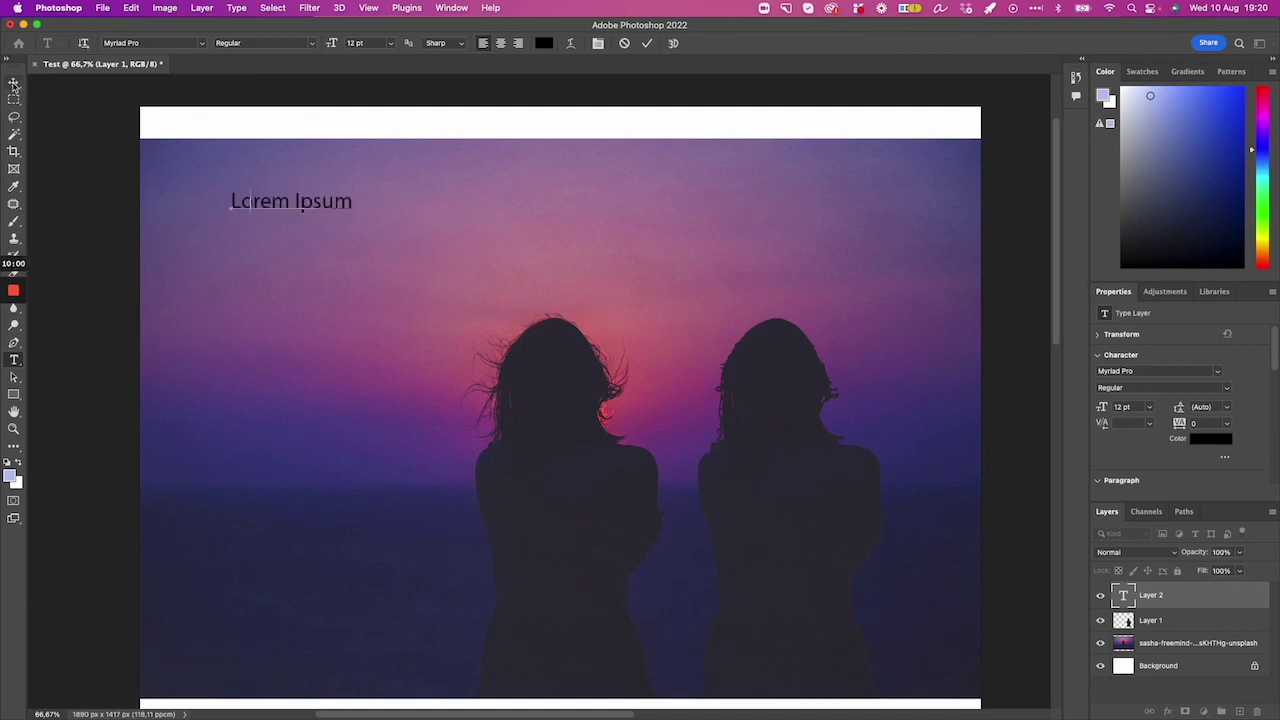
{"action": "type", "text": "sa"}
{"action": "type", "text": "Te"}
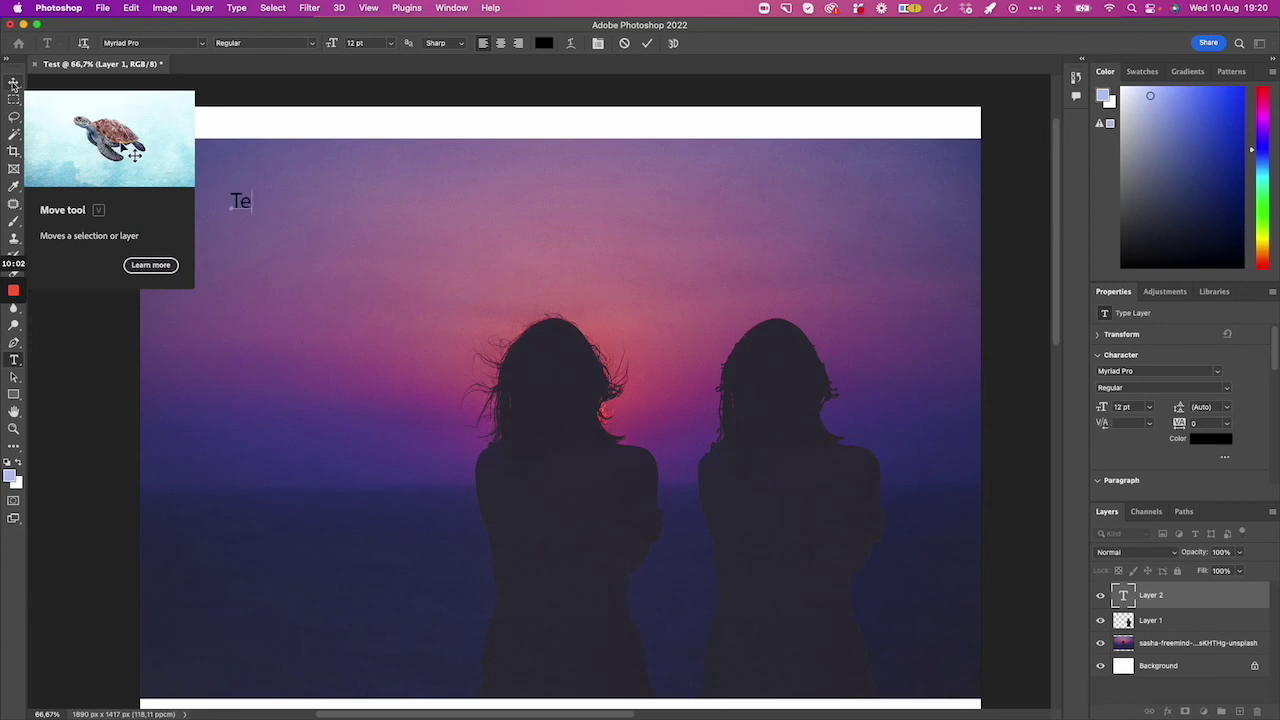
{"action": "type", "text": "st"}
{"action": "double_click", "coordinate": [239, 192]}
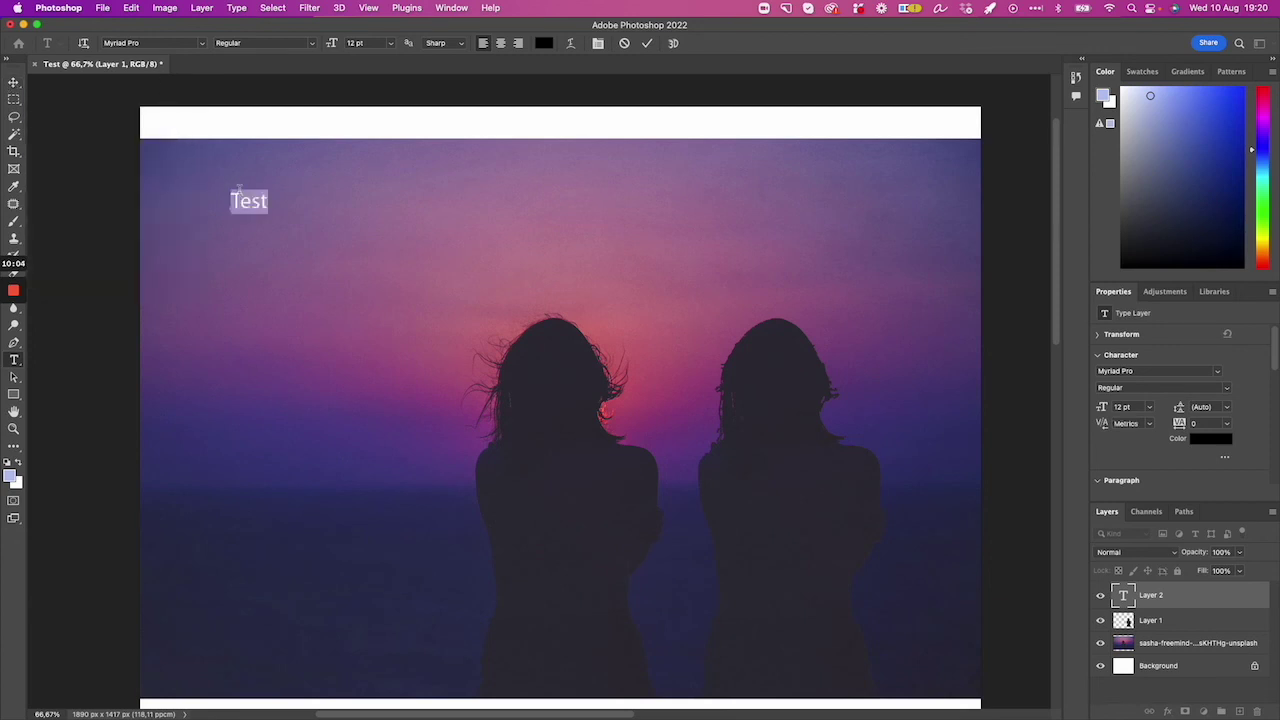
Set the title font to A Love of Thunder at 36 pt and commit it.
{"action": "left_click", "coordinate": [200, 43]}
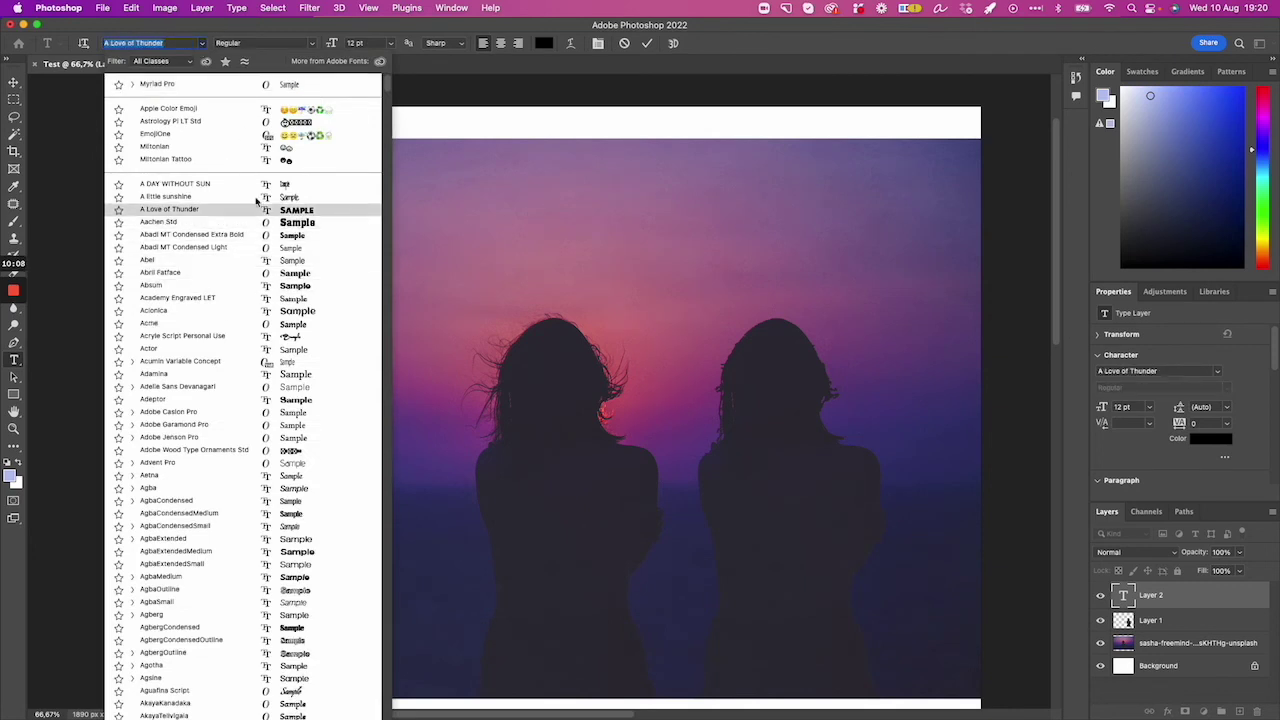
{"action": "left_click", "coordinate": [256, 212]}
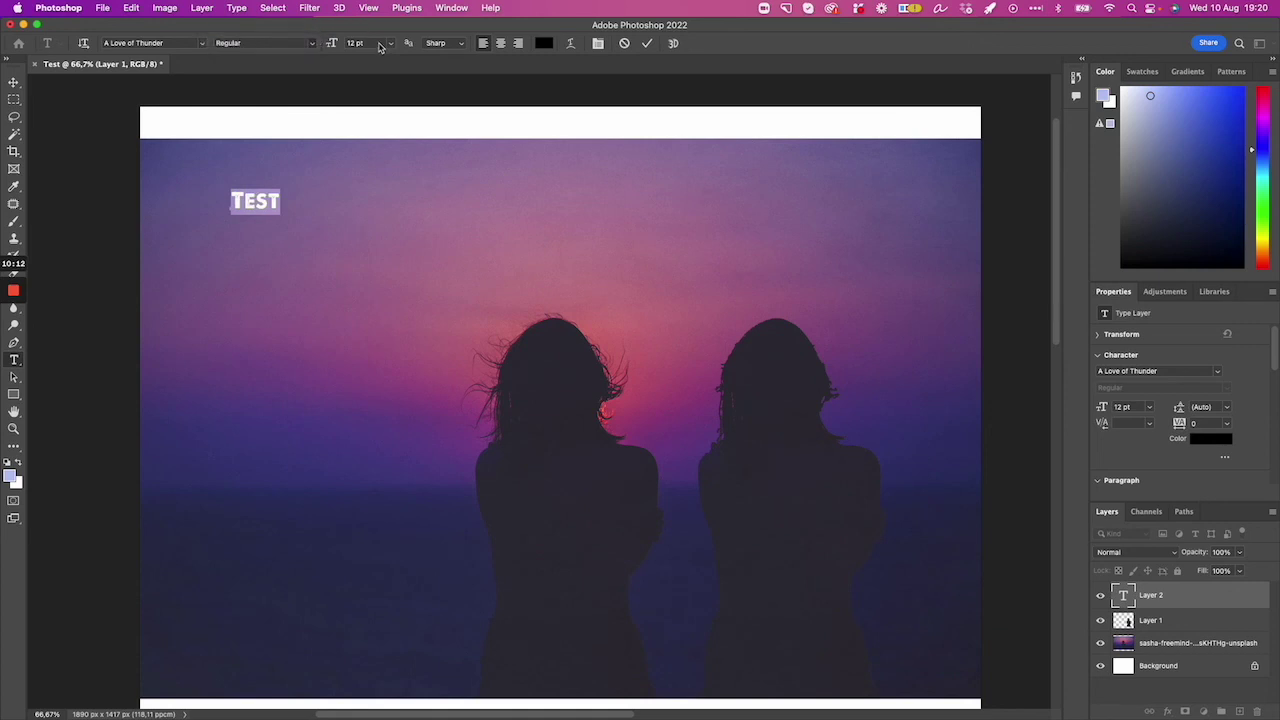
{"action": "left_click_drag", "start_coordinate": [331, 45], "coordinate": [393, 45]}
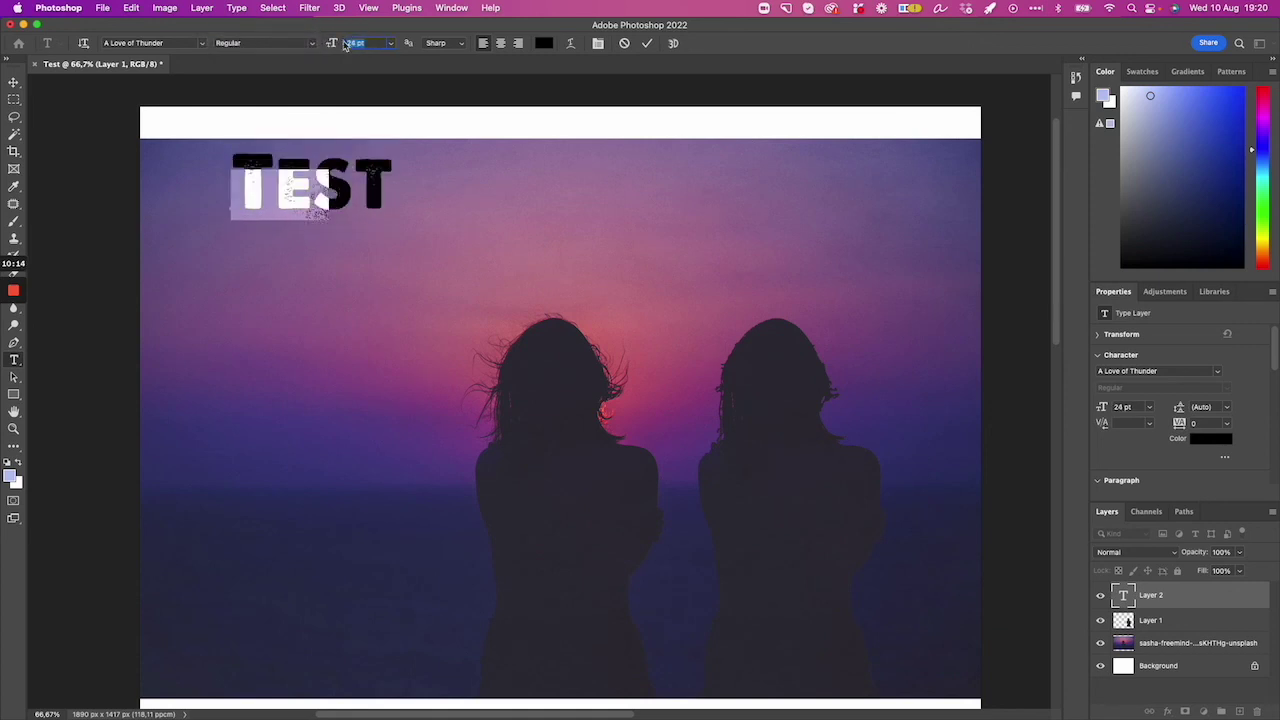
{"action": "left_click", "coordinate": [393, 45]}
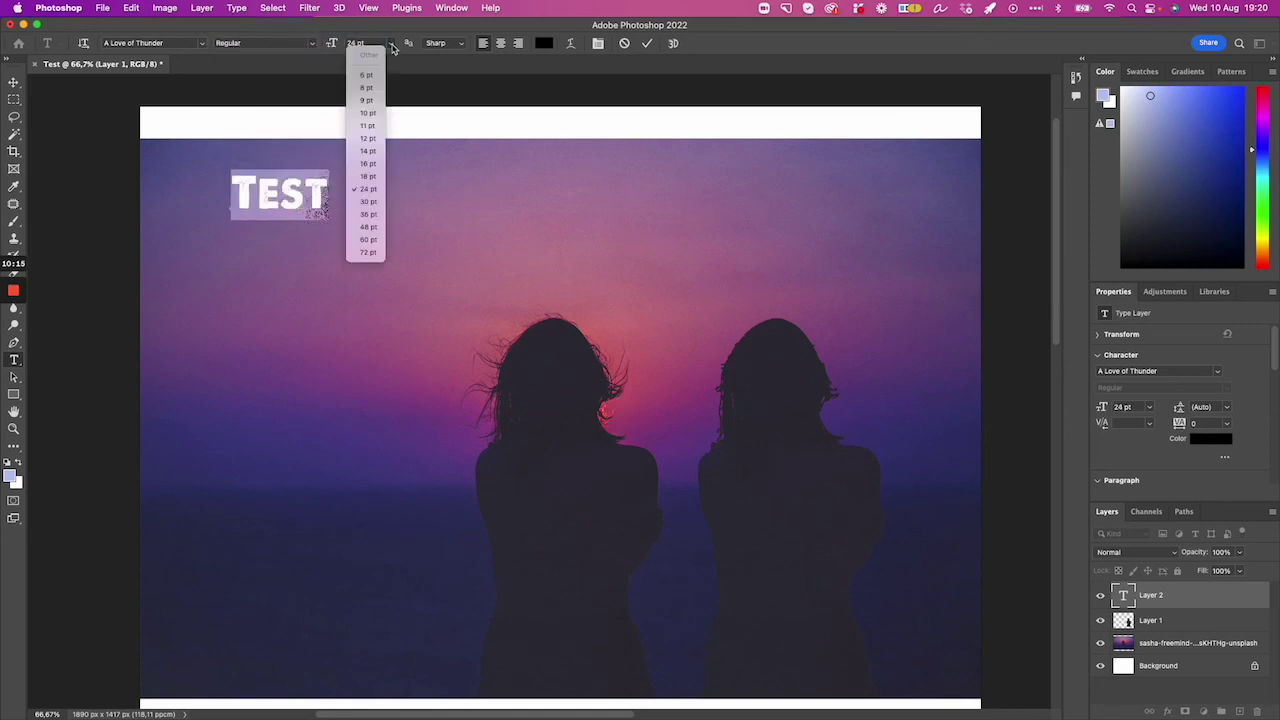
{"action": "left_click", "coordinate": [366, 208]}
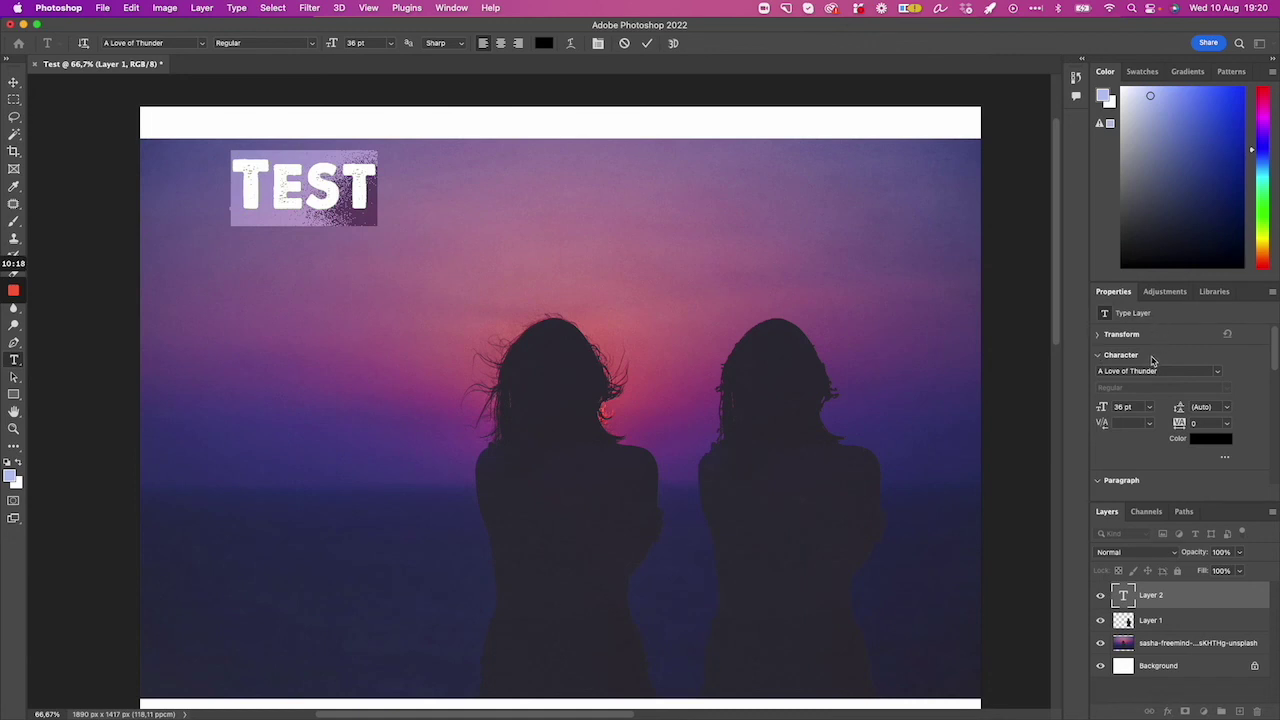
{"action": "left_click", "coordinate": [14, 82]}
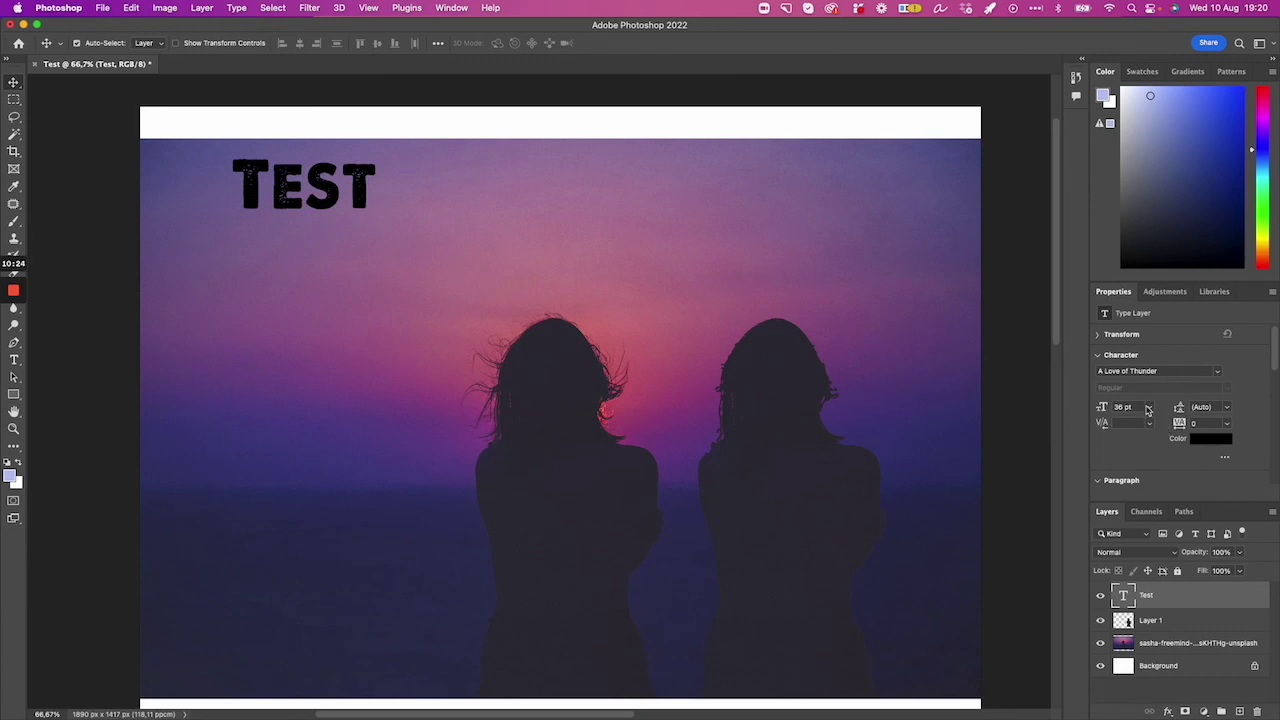
Move the TEST title slightly lower and further left on the sky.
{"action": "left_click_drag", "start_coordinate": [457, 262], "coordinate": [409, 222]}
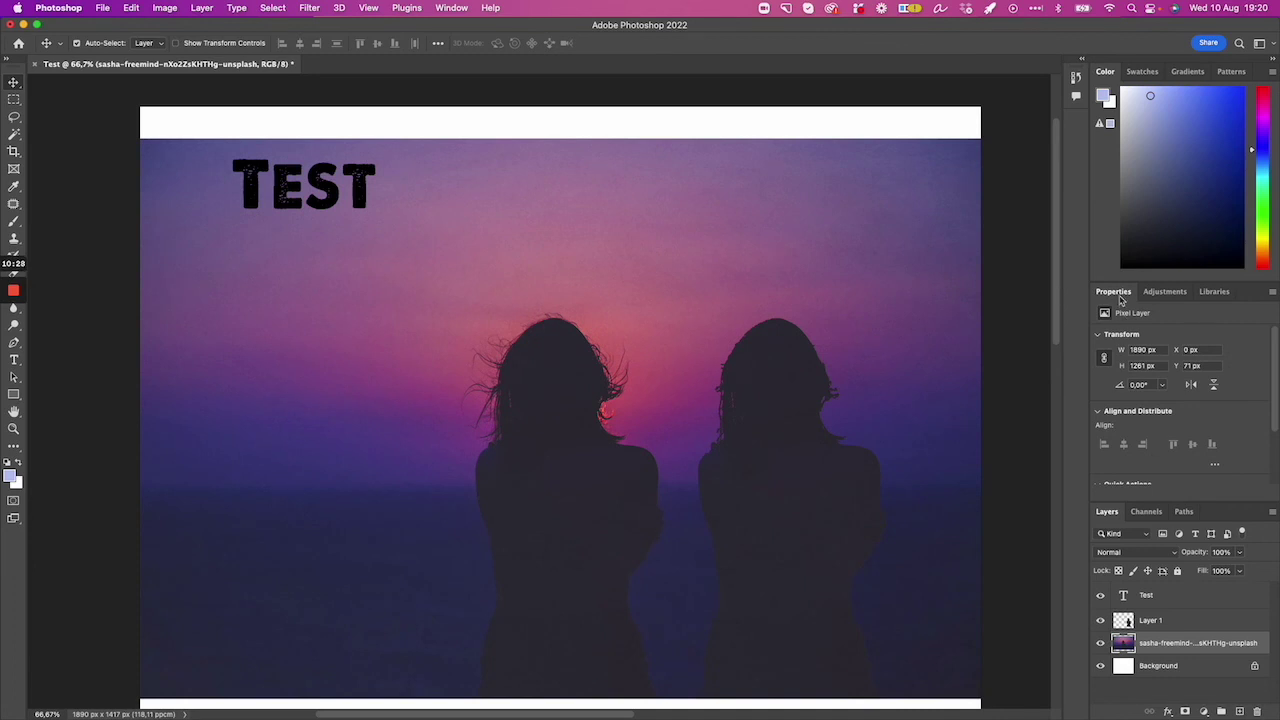
{"action": "scroll", "coordinate": [1157, 390], "scroll_direction": "down", "scroll_amount": 2}
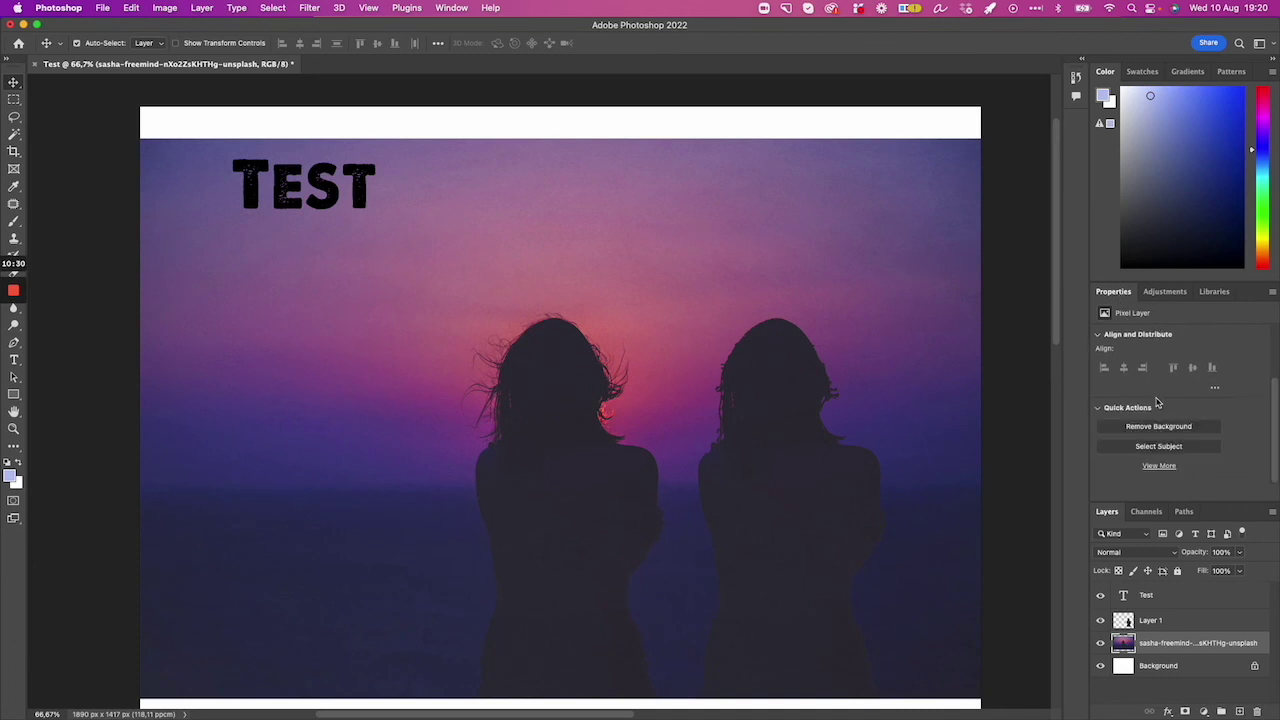
{"action": "scroll", "coordinate": [1160, 392], "scroll_direction": "up", "scroll_amount": 2}
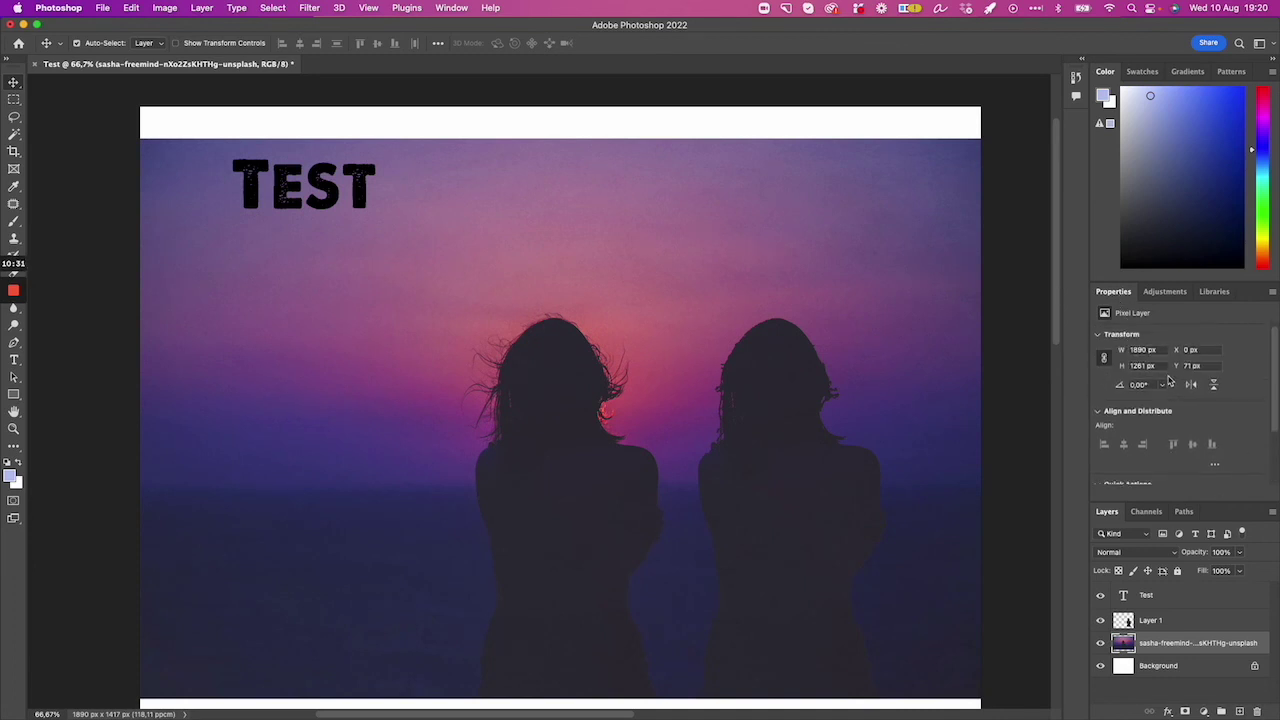
{"action": "left_click", "coordinate": [262, 176]}
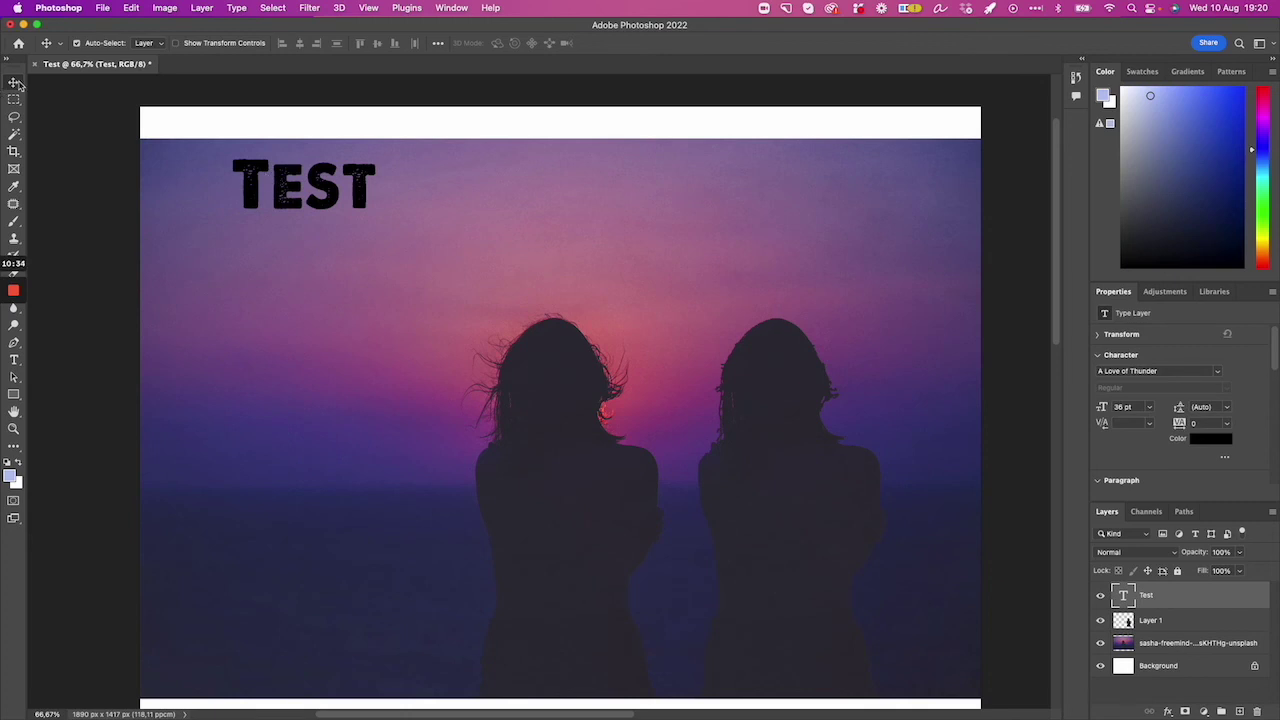
{"action": "left_click_drag", "start_coordinate": [310, 182], "coordinate": [273, 254]}
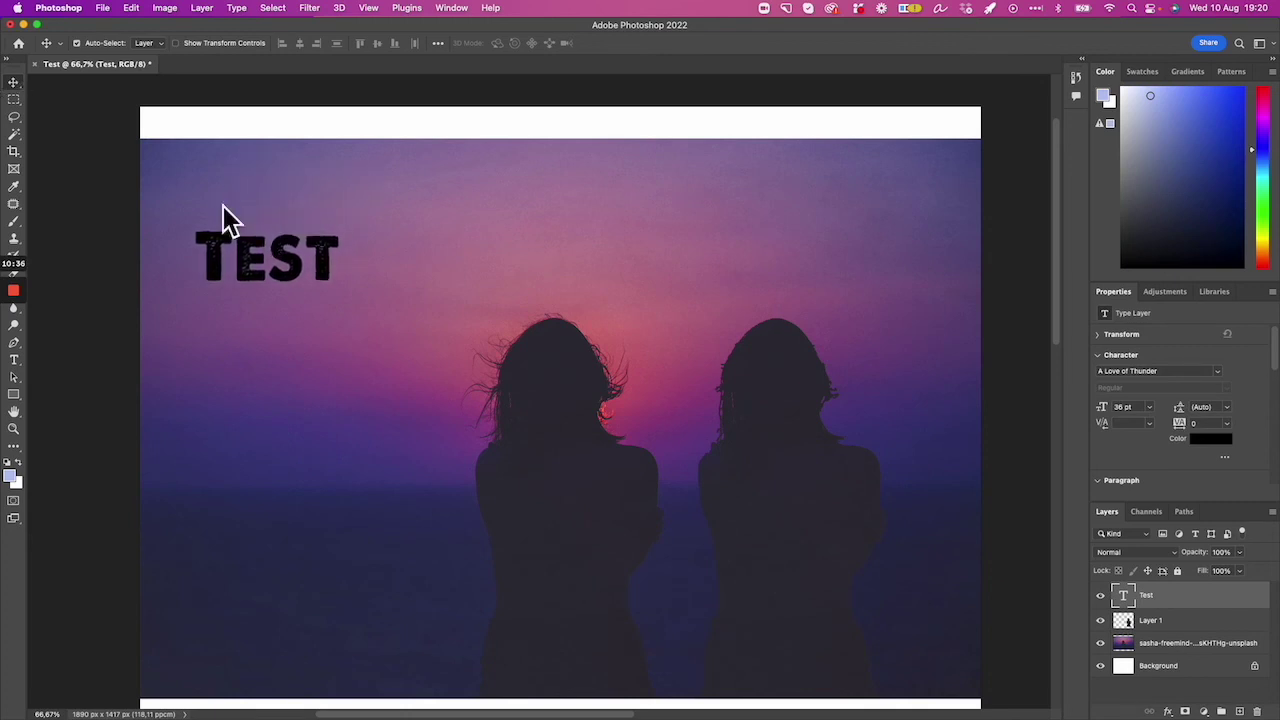
Change the TEST title colour to white.
{"action": "left_click", "coordinate": [1206, 440]}
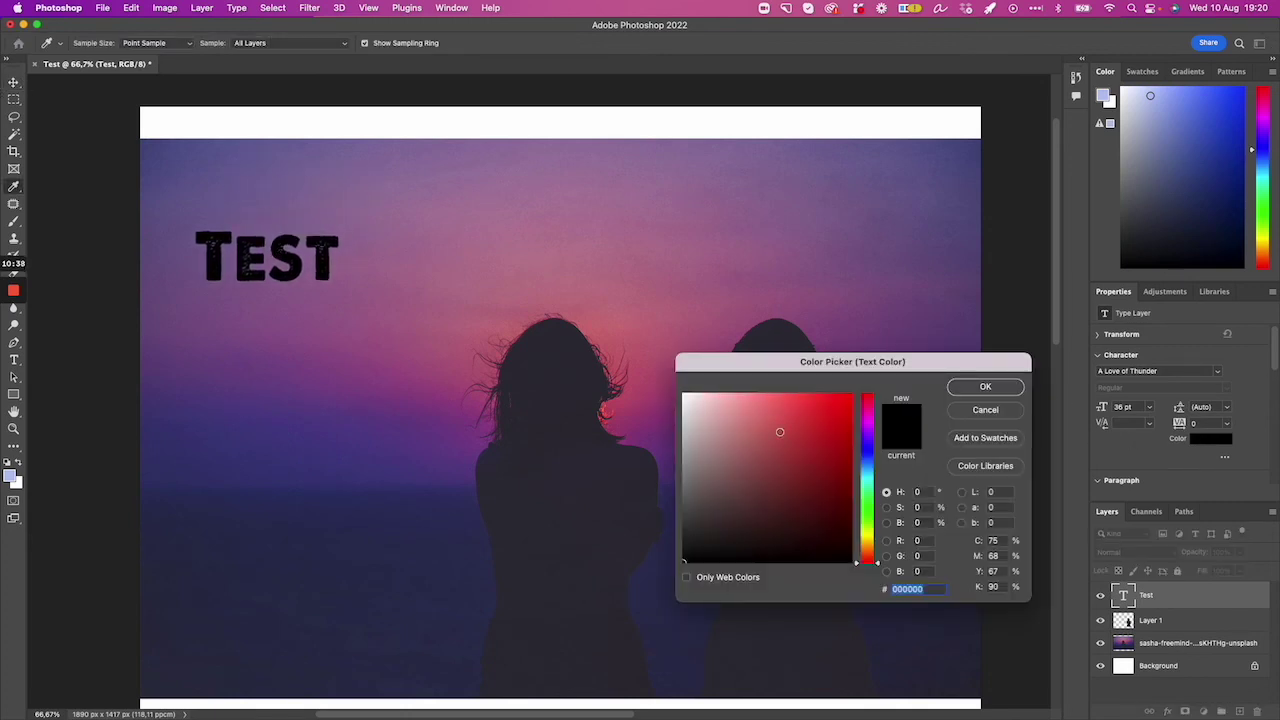
{"action": "left_click", "coordinate": [850, 430]}
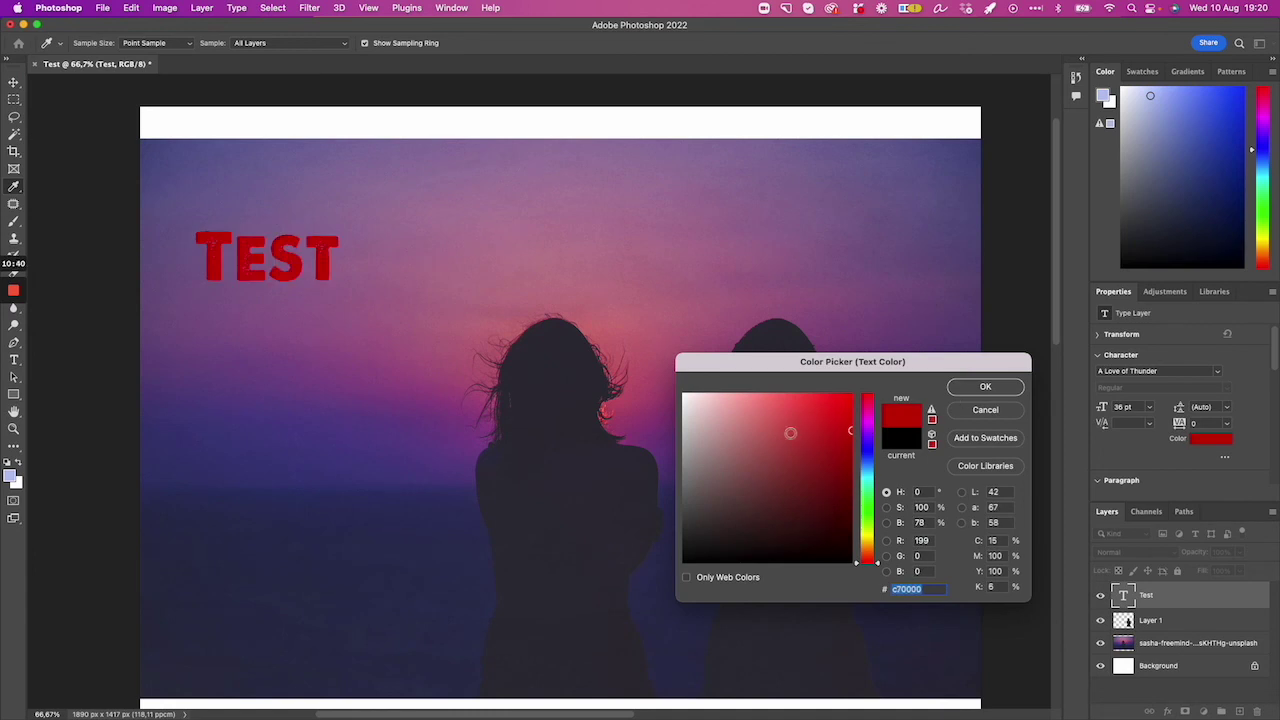
{"action": "left_click_drag", "start_coordinate": [790, 432], "coordinate": [673, 330]}
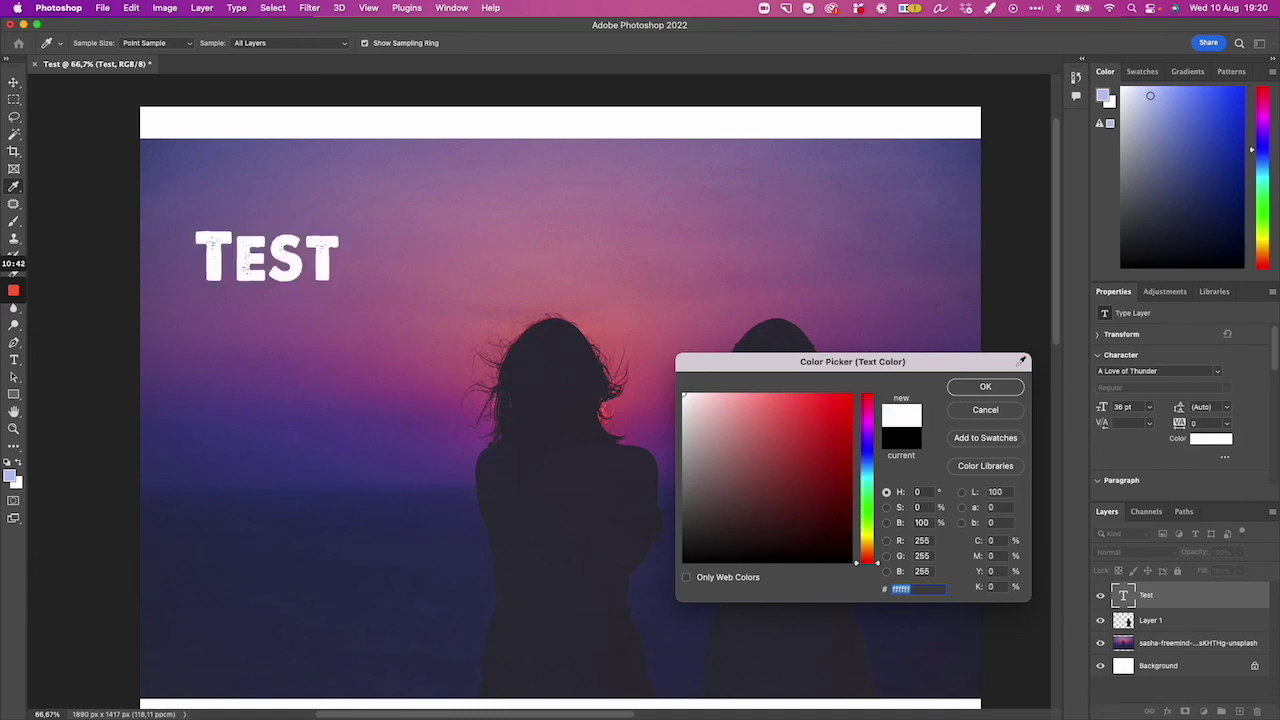
{"action": "left_click", "coordinate": [1012, 388]}
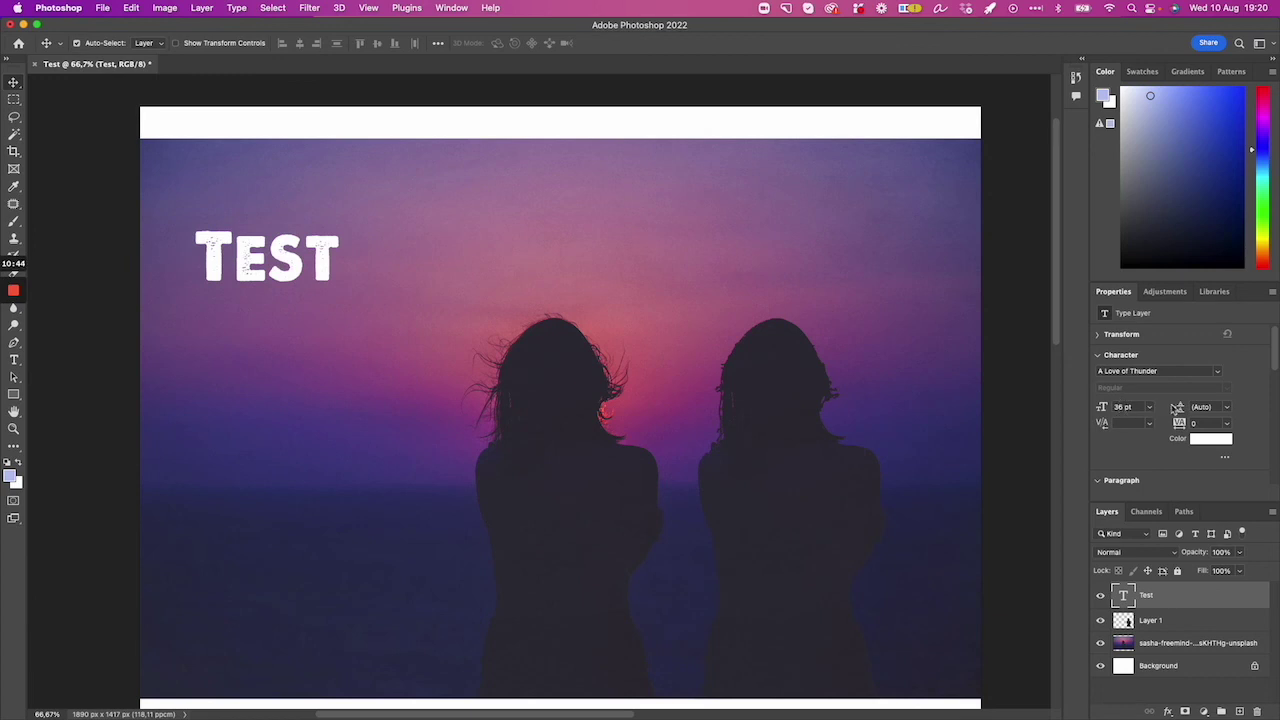
Set the TEST title's tracking to 180 after first trying -120.
{"action": "type", "text": "-120"}
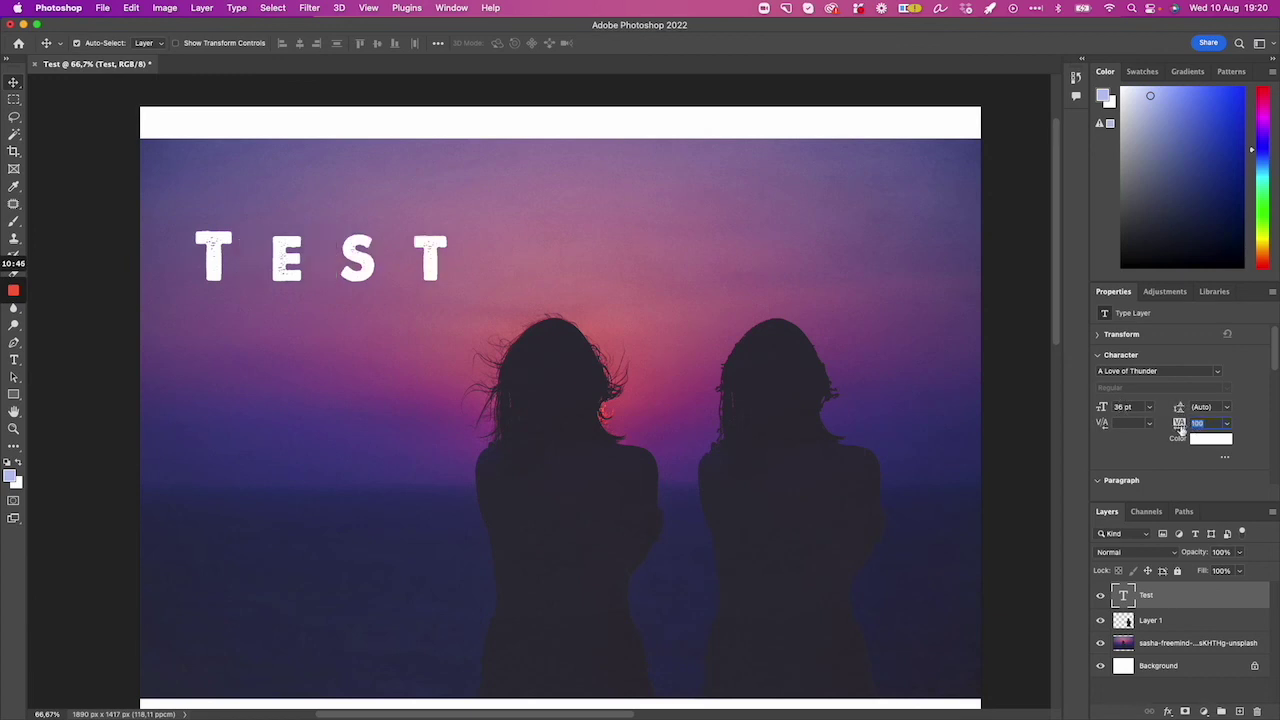
{"action": "type", "text": "-80"}
{"action": "key", "text": "Return"}
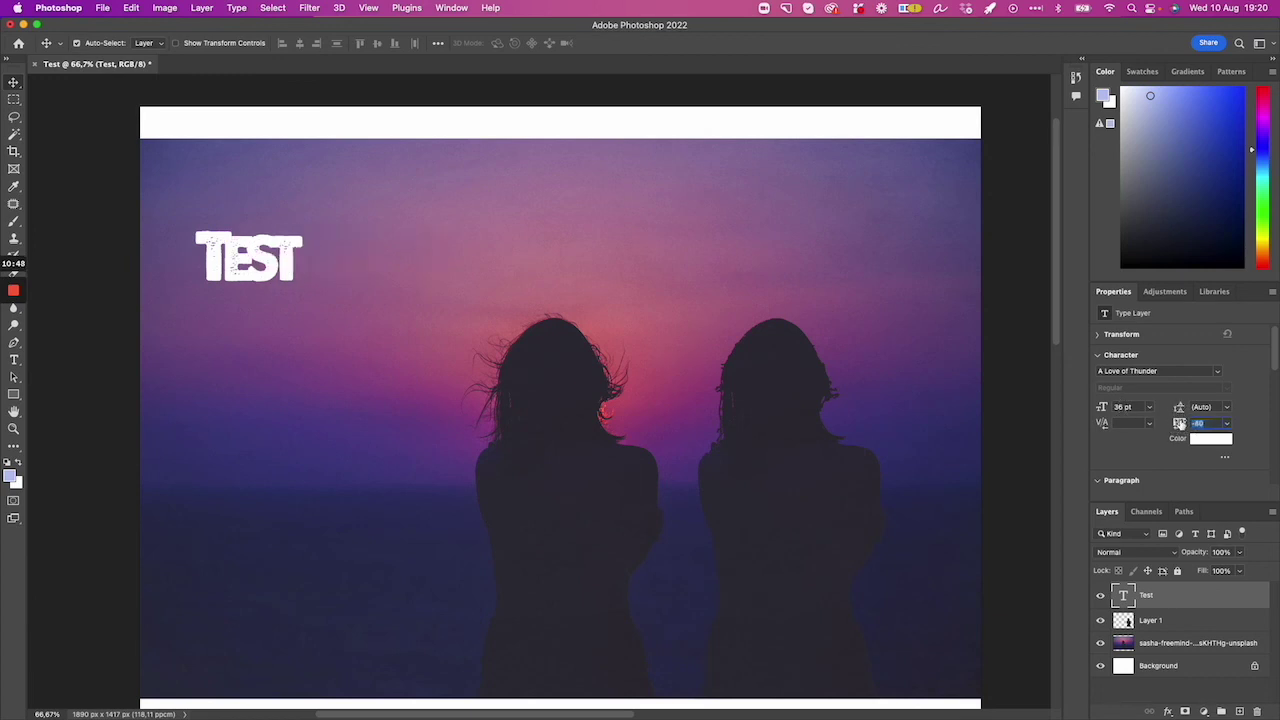
{"action": "left_click_drag", "start_coordinate": [1179, 423], "coordinate": [1183, 423]}
{"action": "type", "text": "180"}
{"action": "key", "text": "Return"}
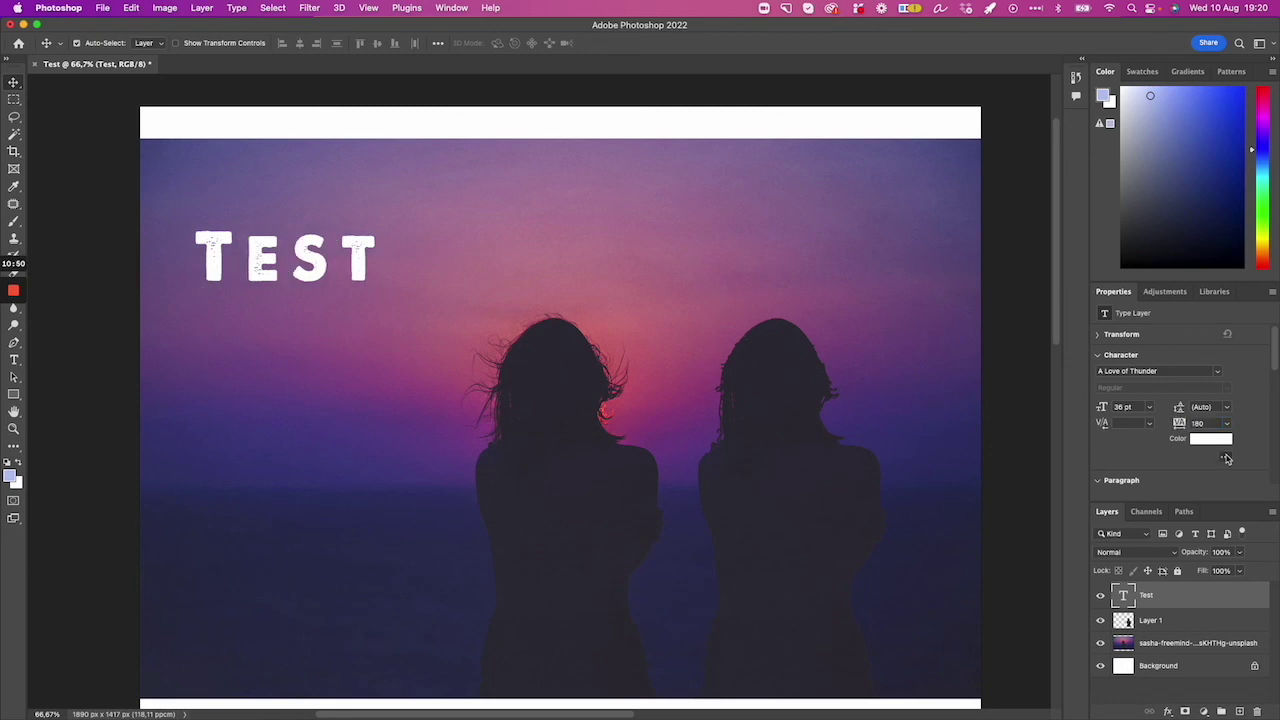